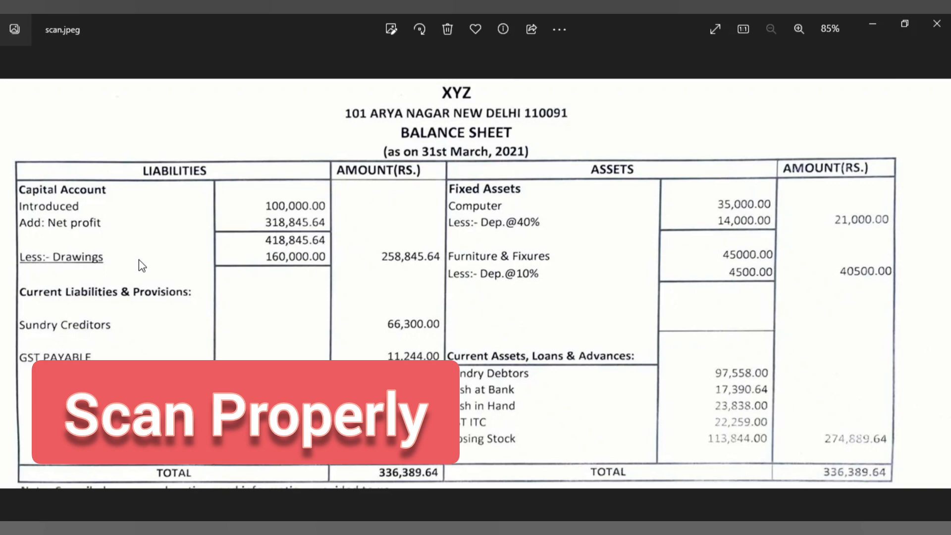
Switch to the imp folder in File Explorer and open New Microsoft Word Document.docx.
{"action": "key", "text": "alt+Tab"}
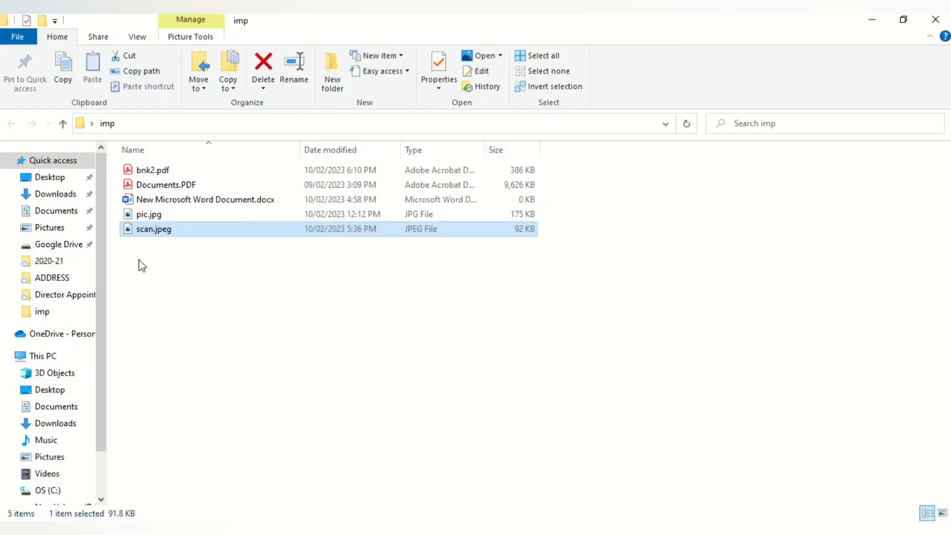
{"action": "key", "text": "Up"}
{"action": "key", "text": "Up"}
{"action": "key", "text": "Up"}
{"action": "key", "text": "Down"}
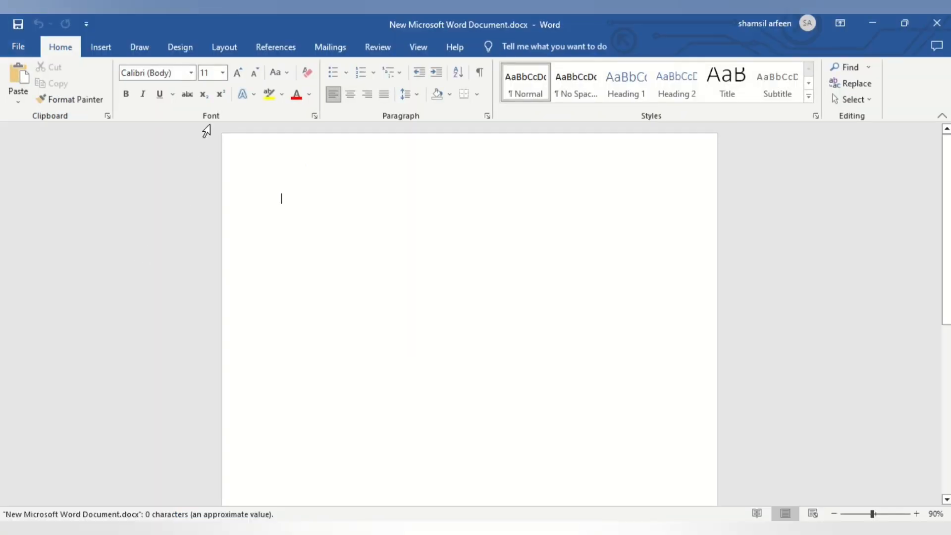
Insert the picture scan.jpeg from this device into the blank document, using the imp folder path copied from File Explorer.
{"action": "left_click", "coordinate": [99, 52]}
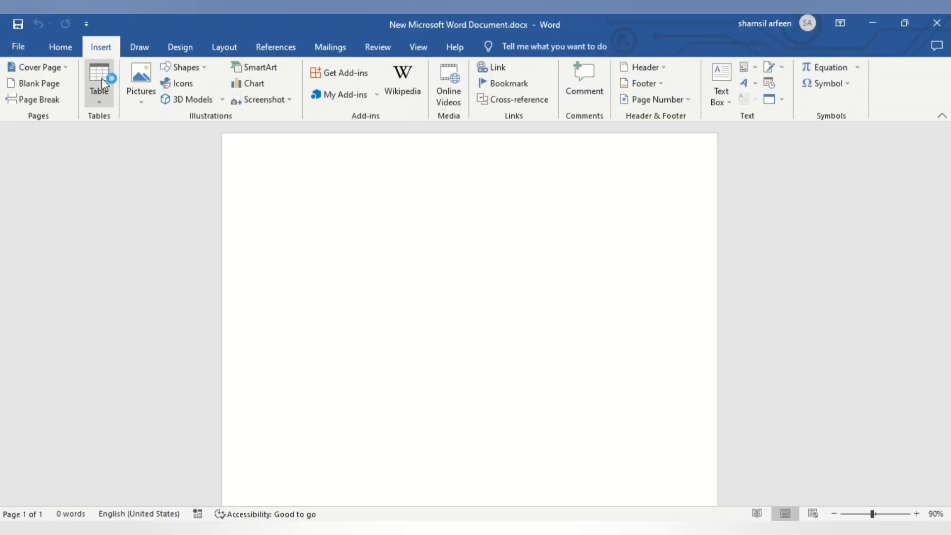
{"action": "left_click", "coordinate": [141, 89]}
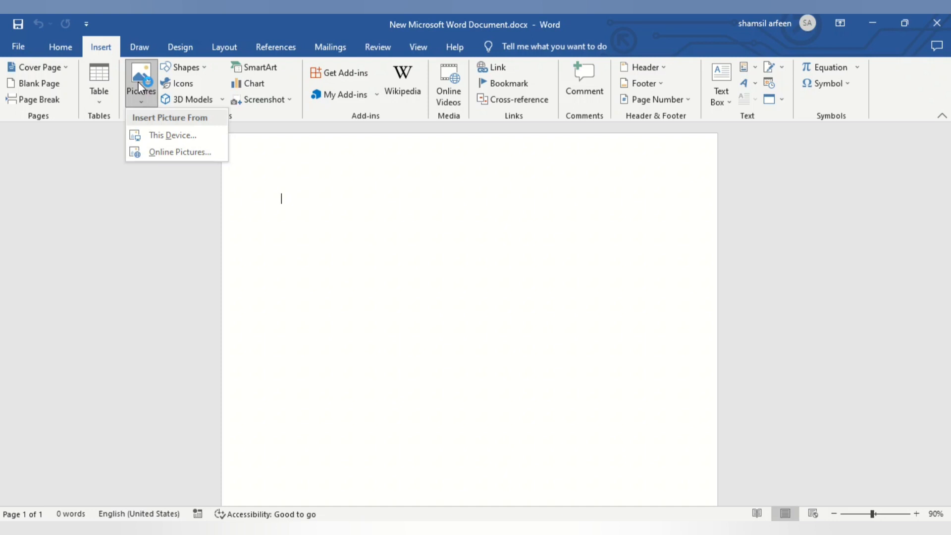
{"action": "left_click", "coordinate": [166, 139]}
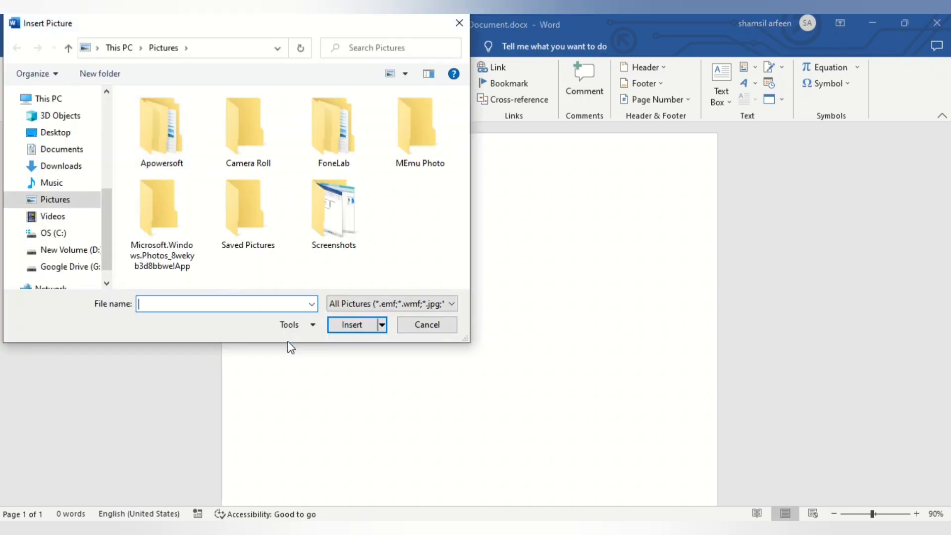
{"action": "key", "text": "alt+Tab"}
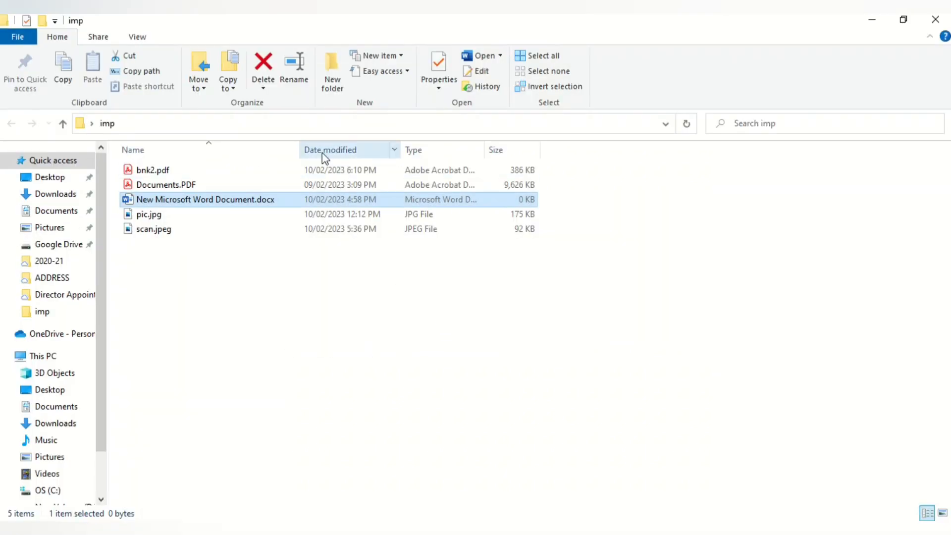
{"action": "left_click", "coordinate": [317, 124]}
{"action": "key", "text": "ctrl+c"}
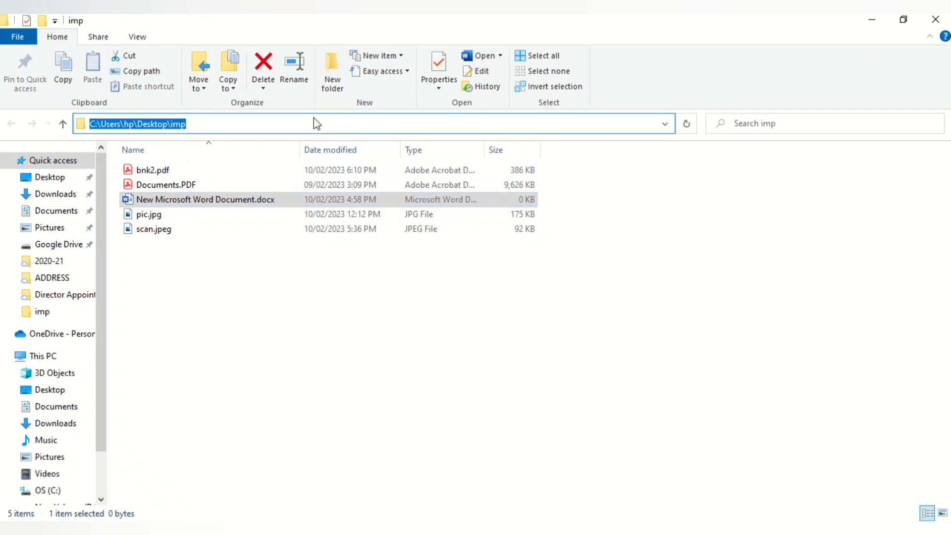
{"action": "key", "text": "alt+Tab"}
{"action": "left_click", "coordinate": [213, 46]}
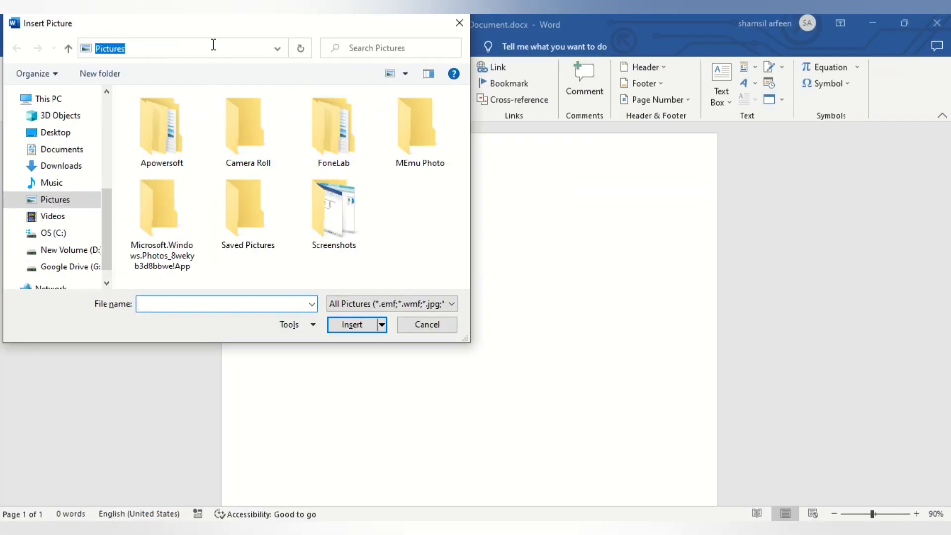
{"action": "key", "text": "ctrl+v"}
{"action": "key", "text": "Return"}
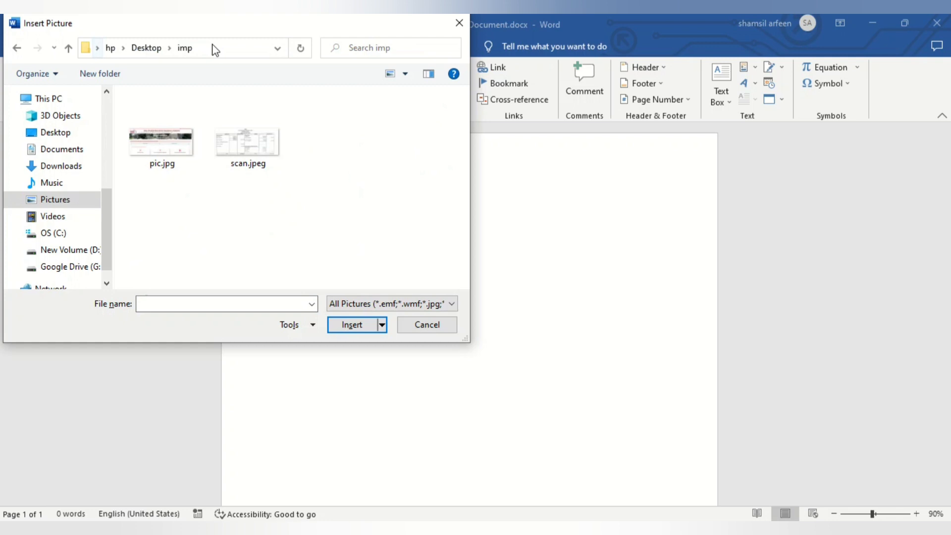
{"action": "double_click", "coordinate": [246, 149]}
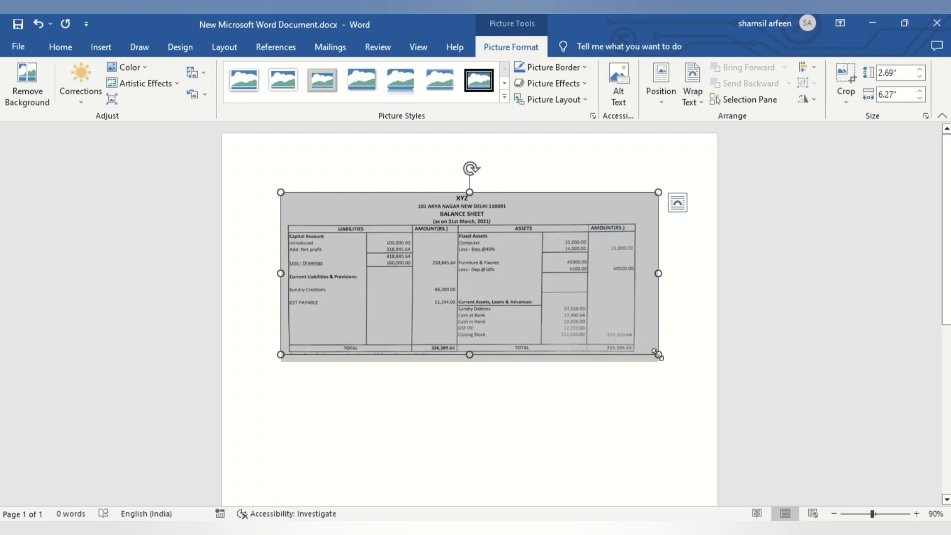
Enlarge the inserted balance sheet picture to about 3.01" high by 7.02" wide.
{"action": "left_click_drag", "start_coordinate": [658, 355], "coordinate": [698, 372]}
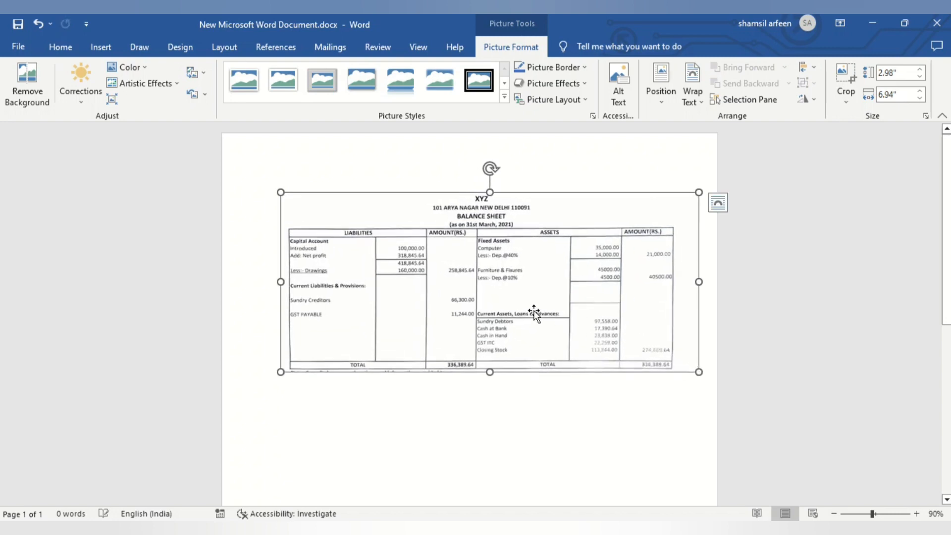
{"action": "left_click_drag", "start_coordinate": [535, 313], "coordinate": [498, 316]}
{"action": "mouse_move", "coordinate": [281, 372]}
{"action": "left_mouse_down"}
{"action": "mouse_move", "coordinate": [254, 397]}
{"action": "mouse_move", "coordinate": [311, 351]}
{"action": "mouse_move", "coordinate": [297, 378]}
{"action": "left_mouse_up"}
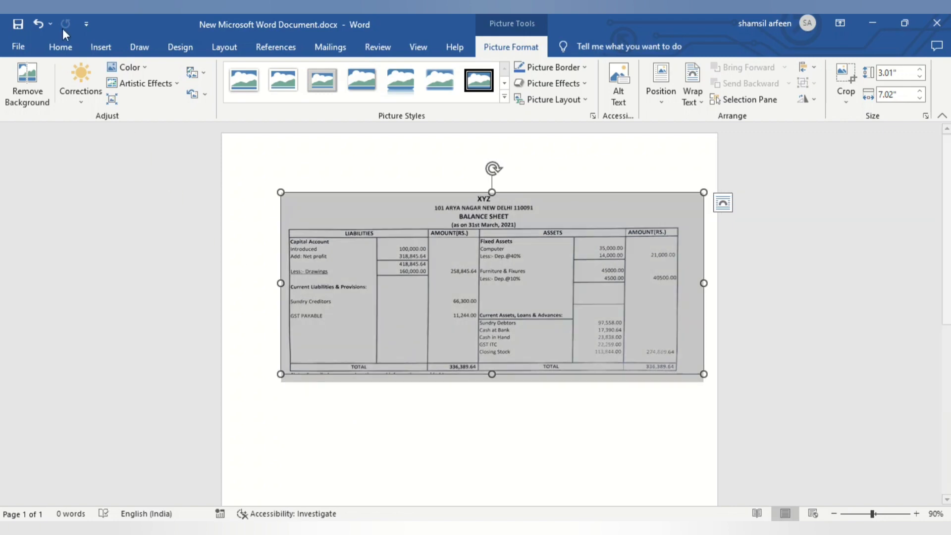
Save the document as a PDF named bs in the imp folder, and close the published PDF.
{"action": "left_click", "coordinate": [18, 46]}
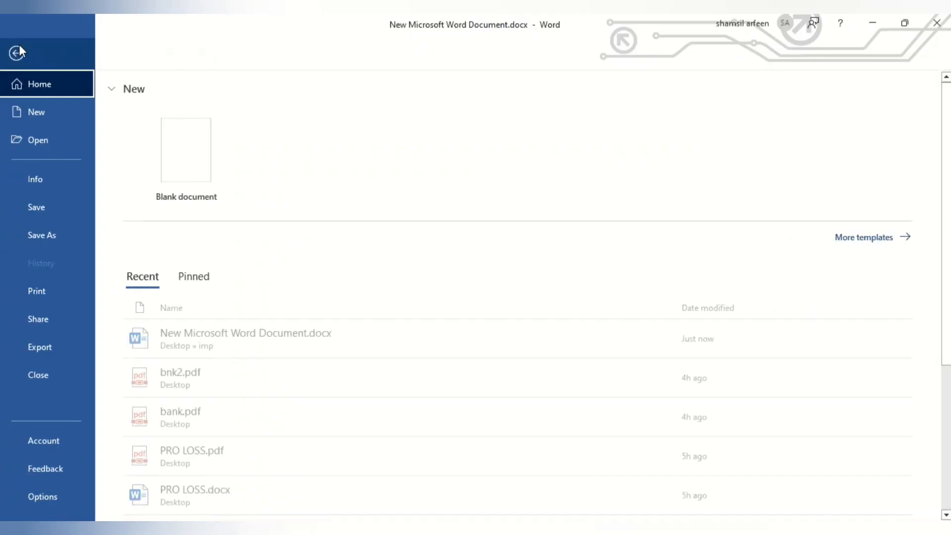
{"action": "left_click", "coordinate": [52, 245]}
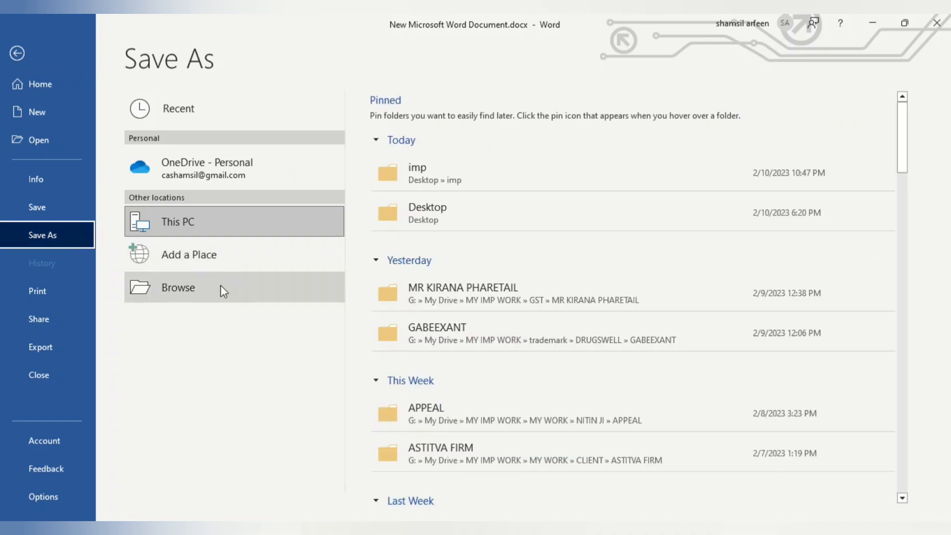
{"action": "left_click", "coordinate": [196, 296]}
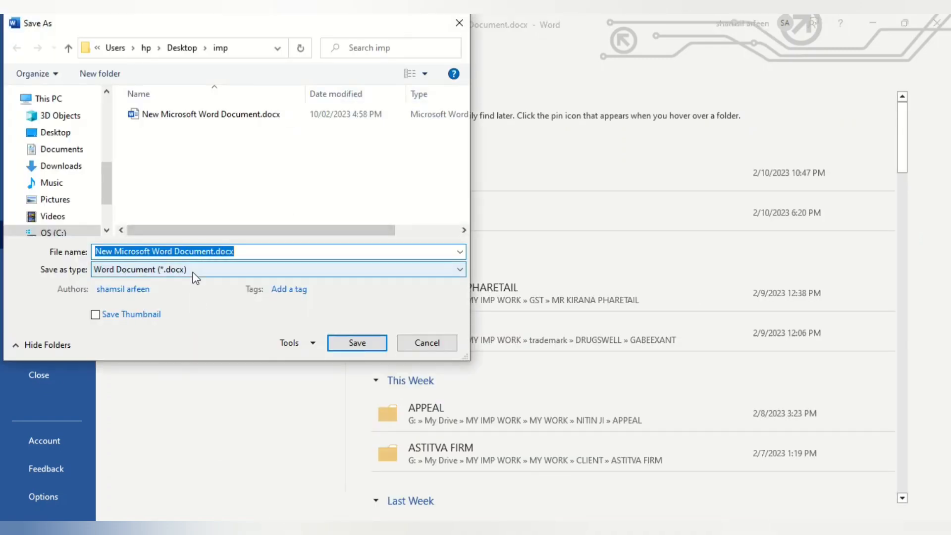
{"action": "left_click", "coordinate": [193, 272]}
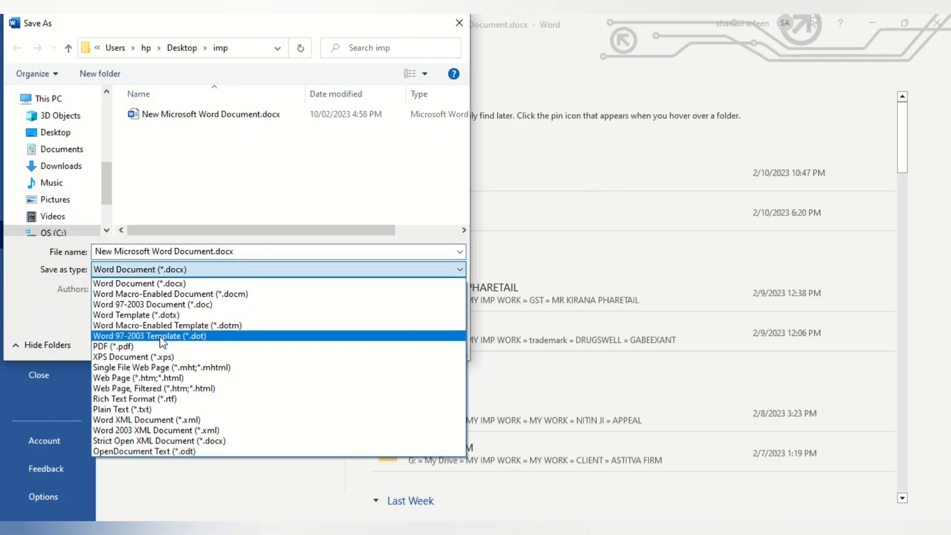
{"action": "left_click", "coordinate": [151, 346]}
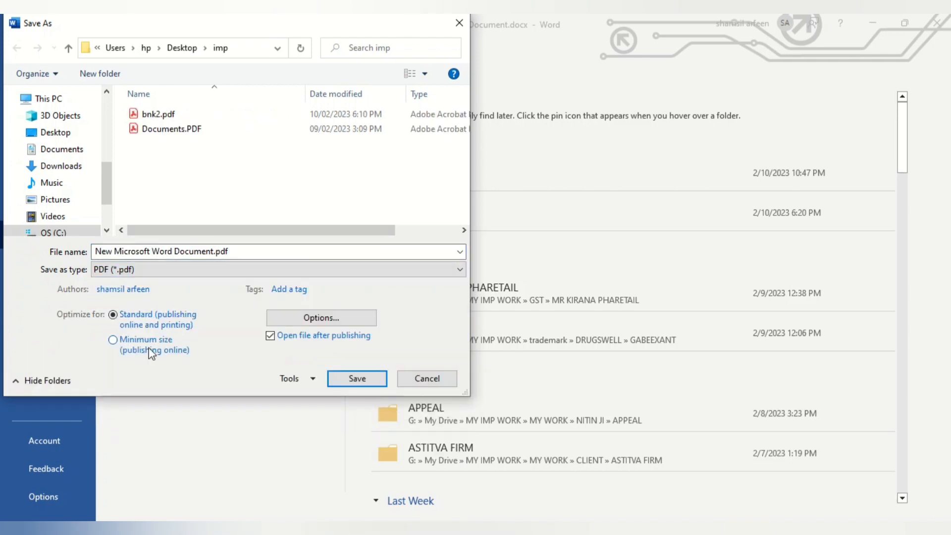
{"action": "left_click", "coordinate": [255, 254]}
{"action": "key", "text": "ctrl+a"}
{"action": "type", "text": "bs"}
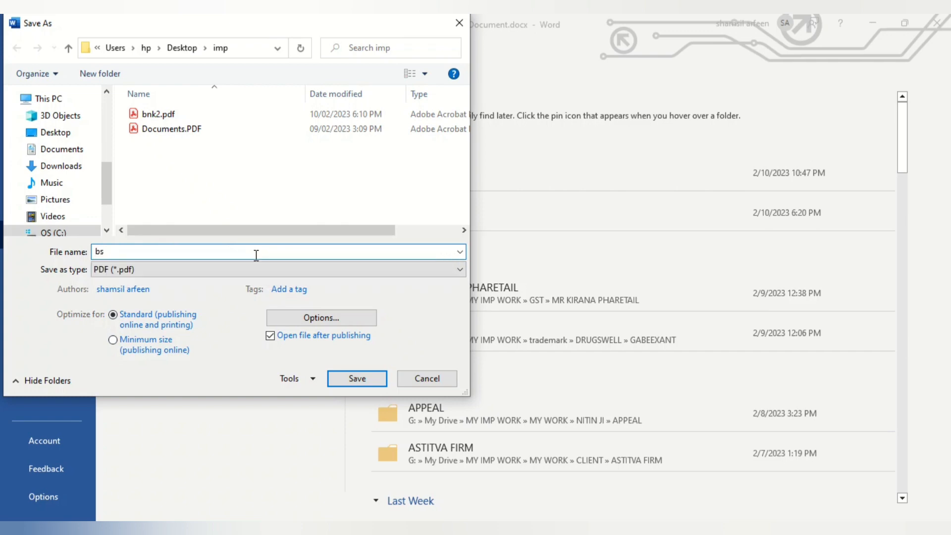
{"action": "key", "text": "Return"}
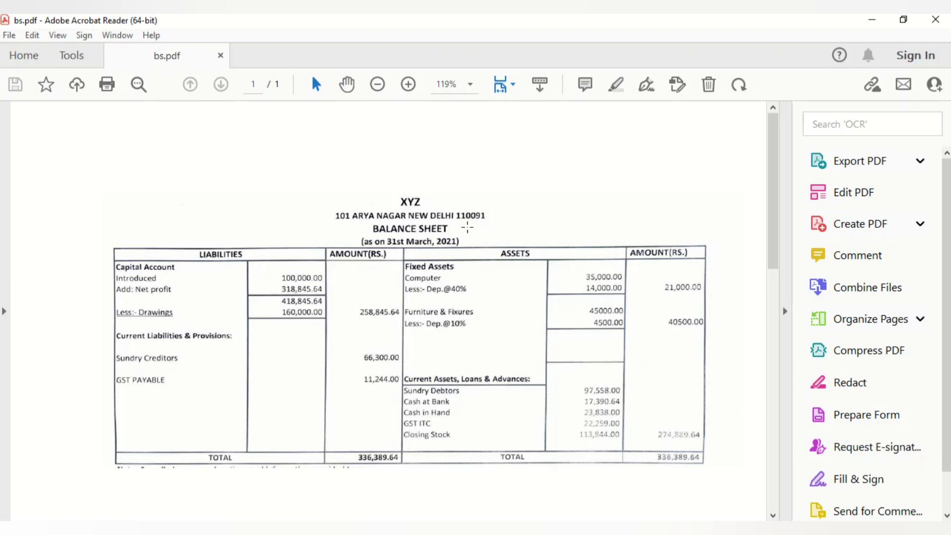
{"action": "left_click", "coordinate": [935, 24]}
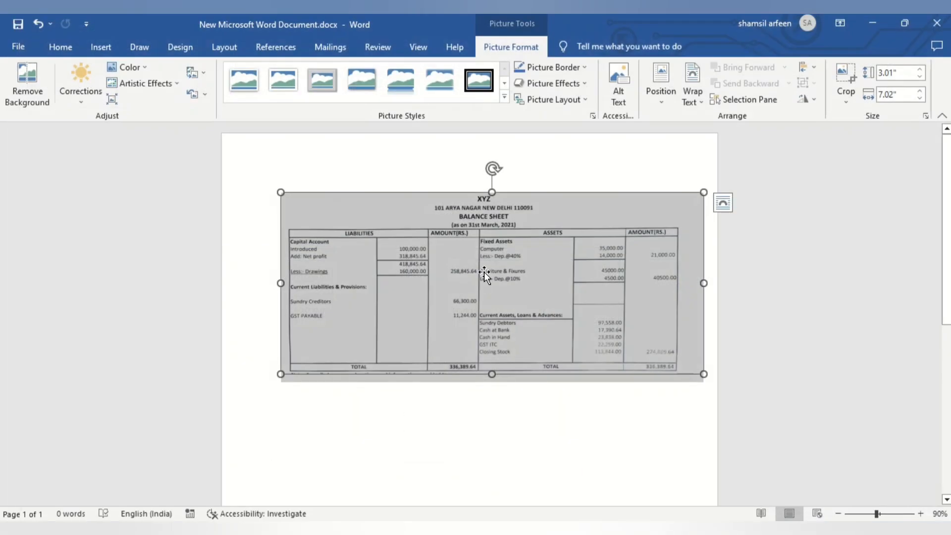
Delete the picture from the document, and open bs.pdf from the imp folder in Word, converting it to an editable document.
{"action": "key", "text": "Delete"}
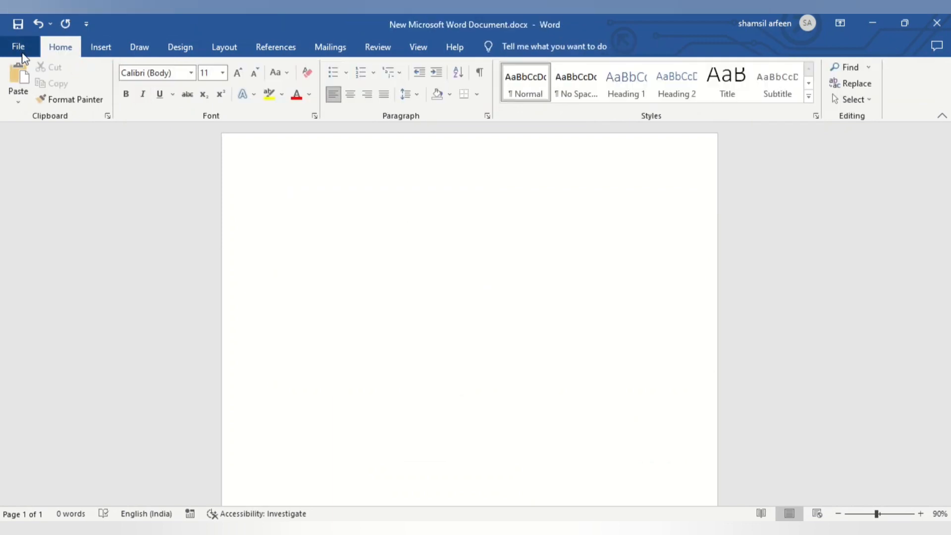
{"action": "left_click", "coordinate": [22, 55]}
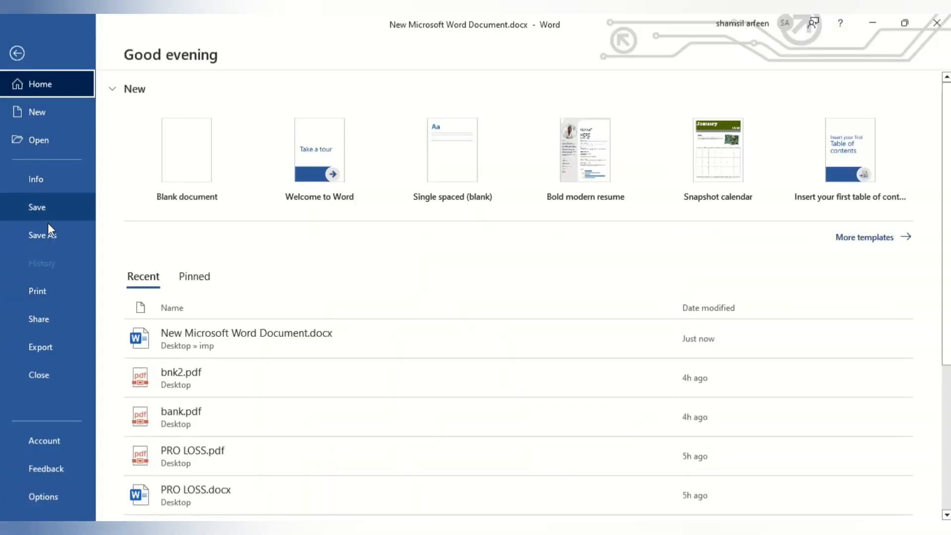
{"action": "left_click", "coordinate": [42, 141]}
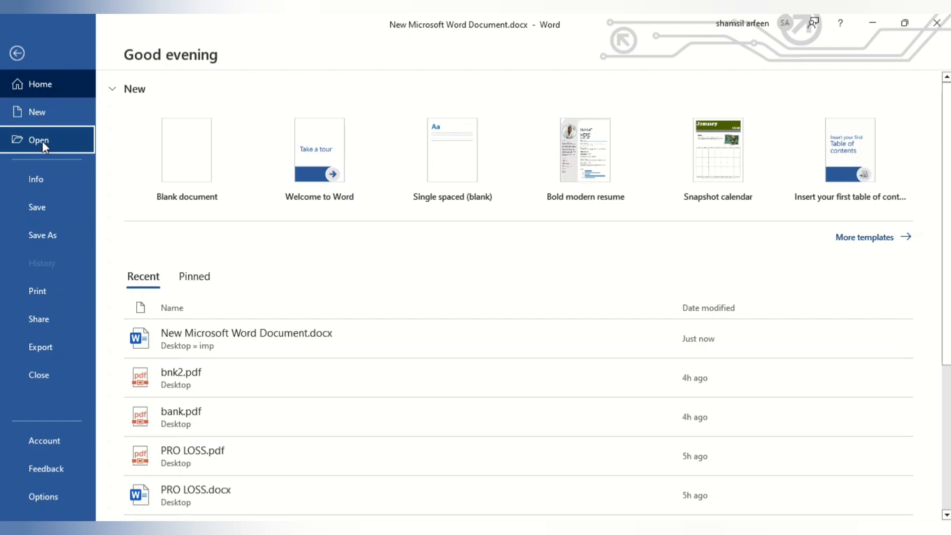
{"action": "left_click", "coordinate": [169, 287]}
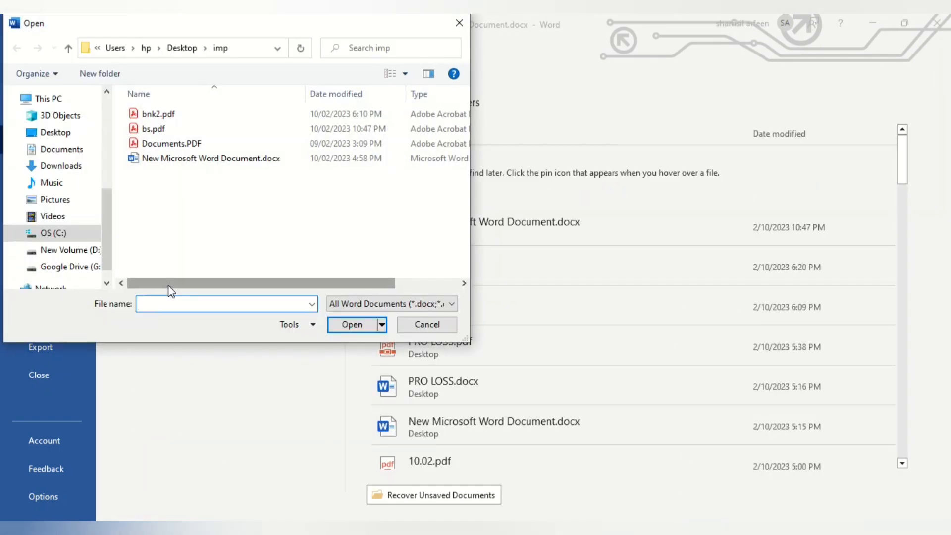
{"action": "left_click", "coordinate": [156, 130]}
{"action": "left_click", "coordinate": [352, 323]}
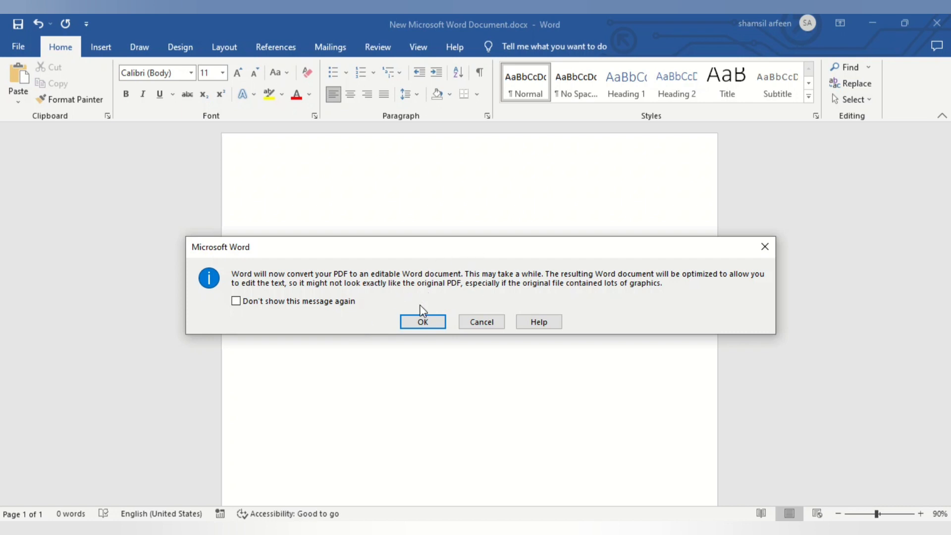
{"action": "left_click", "coordinate": [423, 323]}
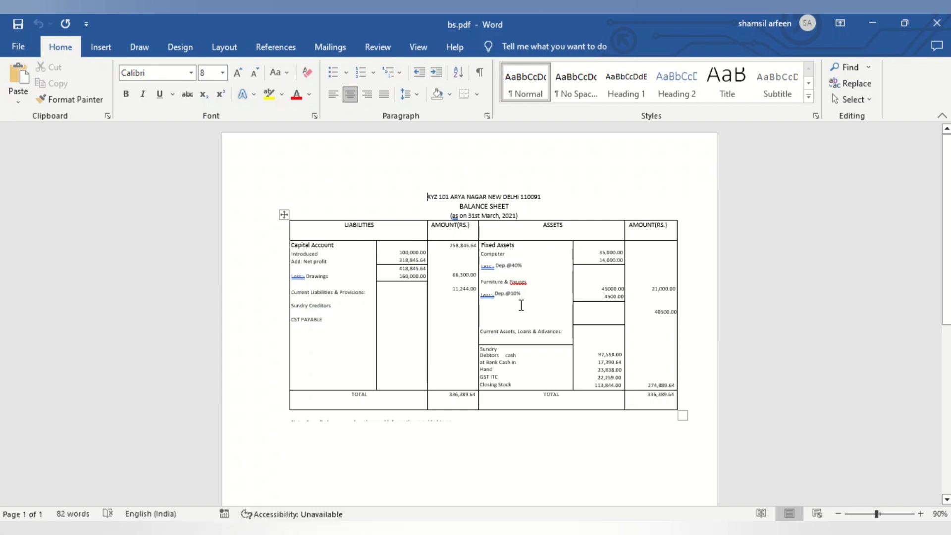
Examine the converted balance sheet at 140% zoom, checking its heading, table entries and amounts.
{"action": "left_click_drag", "start_coordinate": [945, 265], "coordinate": [945, 261]}
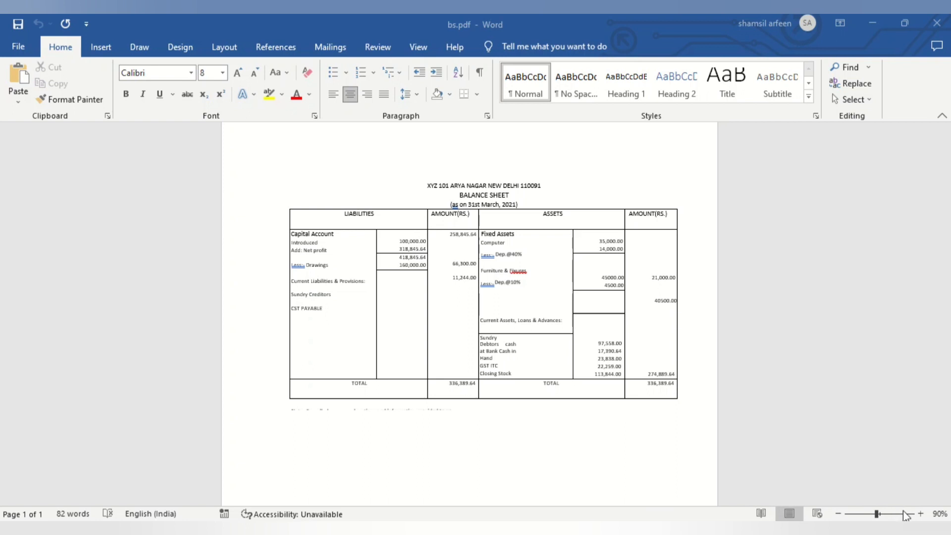
{"action": "left_click", "coordinate": [919, 513]}
{"action": "left_click", "coordinate": [919, 513]}
{"action": "left_click", "coordinate": [919, 514]}
{"action": "left_click", "coordinate": [919, 513]}
{"action": "left_click", "coordinate": [920, 514]}
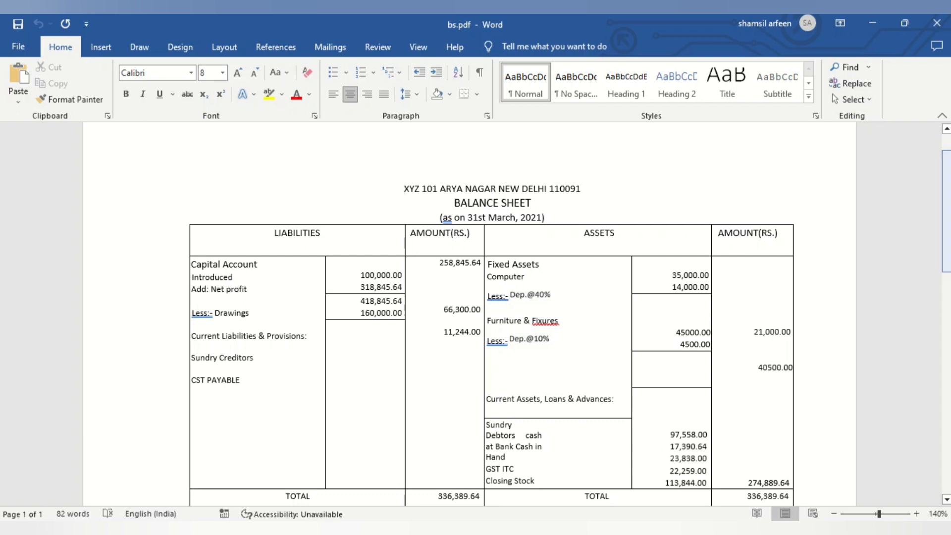
{"action": "scroll", "coordinate": [949, 251], "scroll_direction": "down", "scroll_amount": 3}
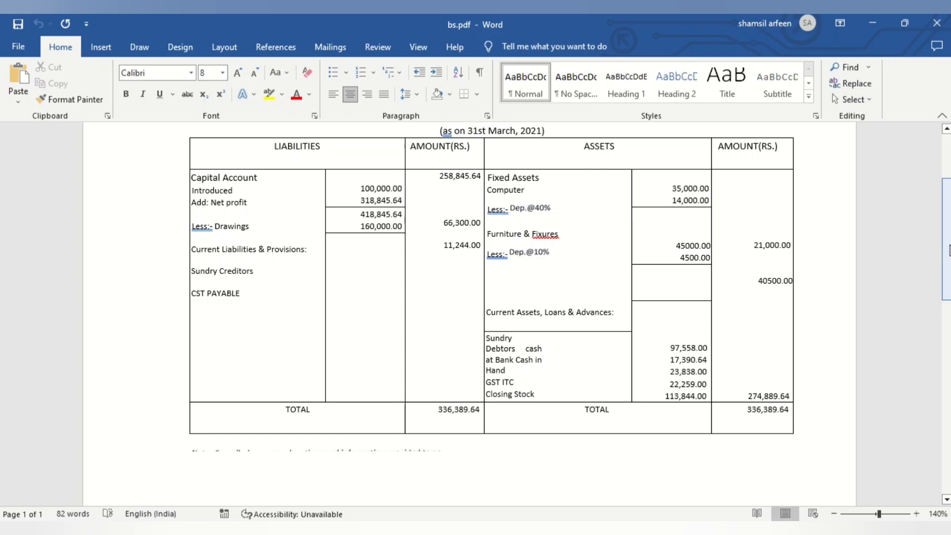
{"action": "mouse_move", "coordinate": [949, 249]}
{"action": "left_mouse_down"}
{"action": "mouse_move", "coordinate": [948, 221]}
{"action": "mouse_move", "coordinate": [948, 233]}
{"action": "left_mouse_up"}
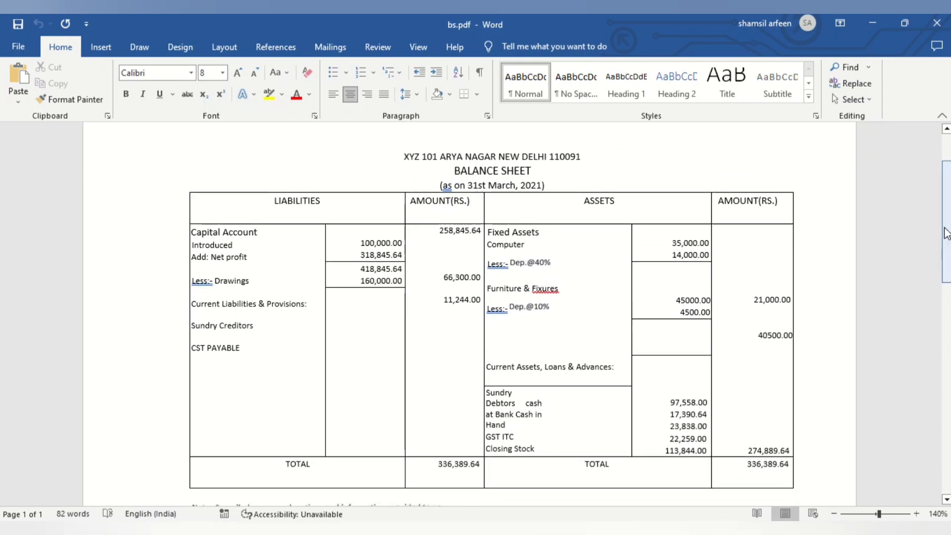
Split the heading line after XYZ so that the address starts on its own line.
{"action": "left_click", "coordinate": [424, 156]}
{"action": "key", "text": "Return"}
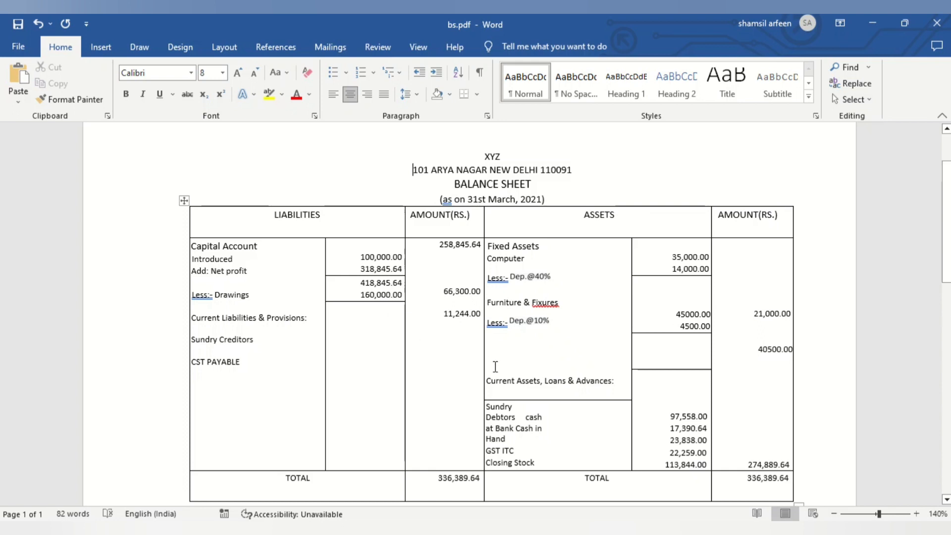
{"action": "left_click", "coordinate": [529, 319]}
{"action": "key", "text": "Delete"}
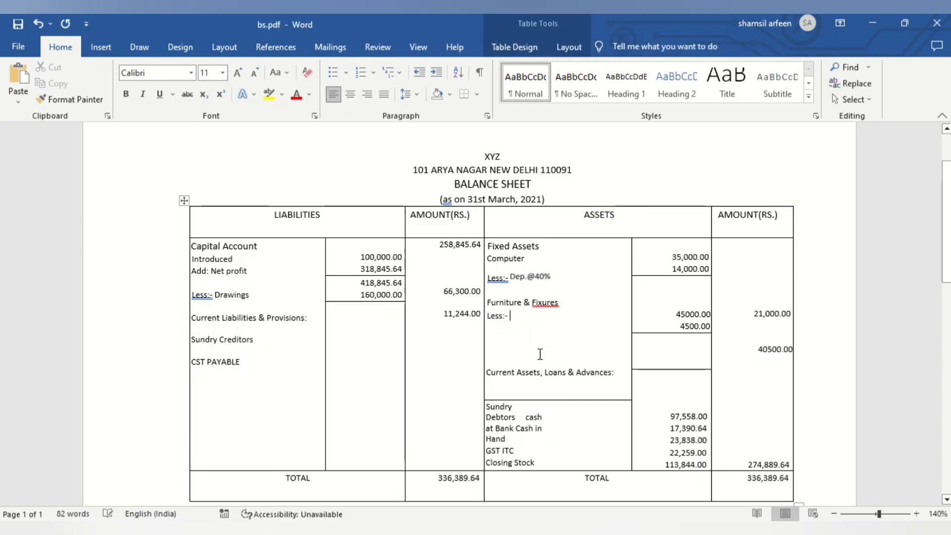
{"action": "left_click", "coordinate": [528, 275]}
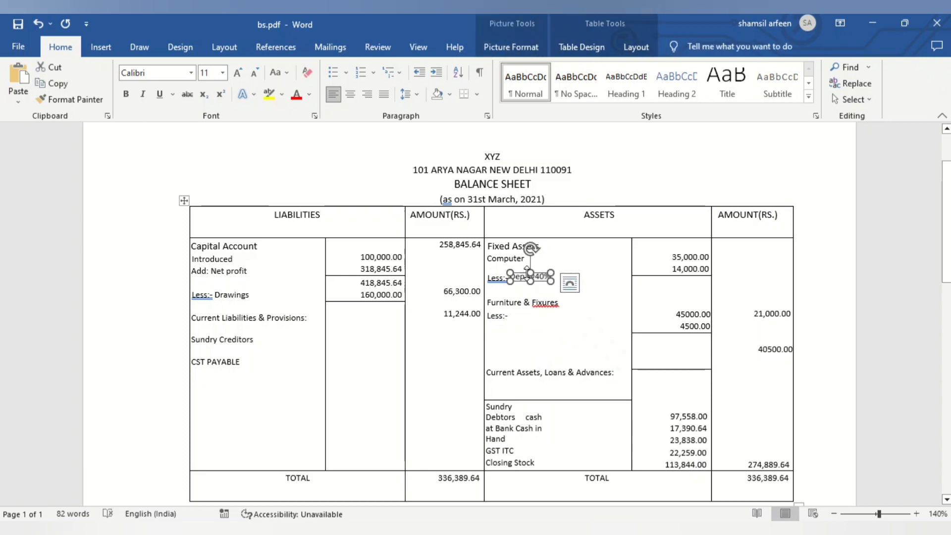
{"action": "key", "text": "Delete"}
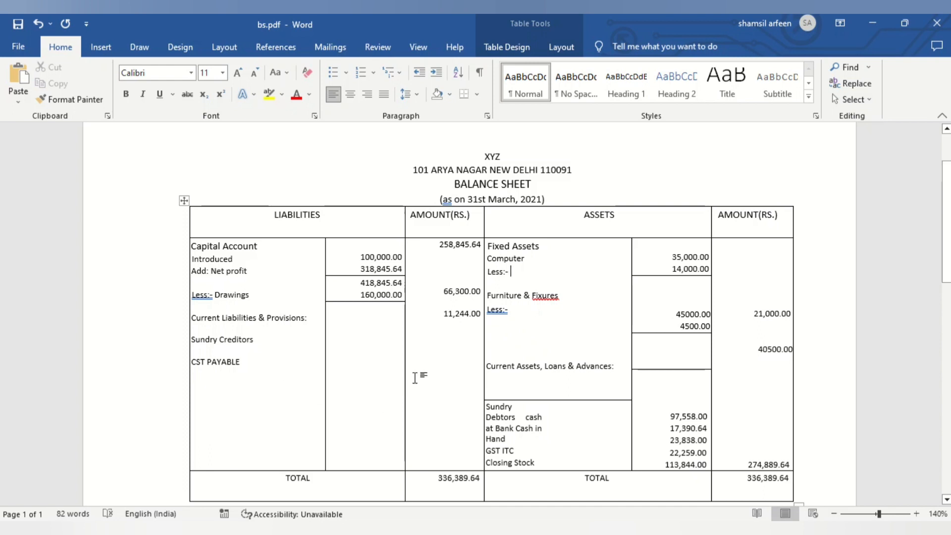
Shift the 258,845.64 amount down in the liabilities amount column so it lines up with the Less:- Drawings entry.
{"action": "left_click", "coordinate": [436, 247]}
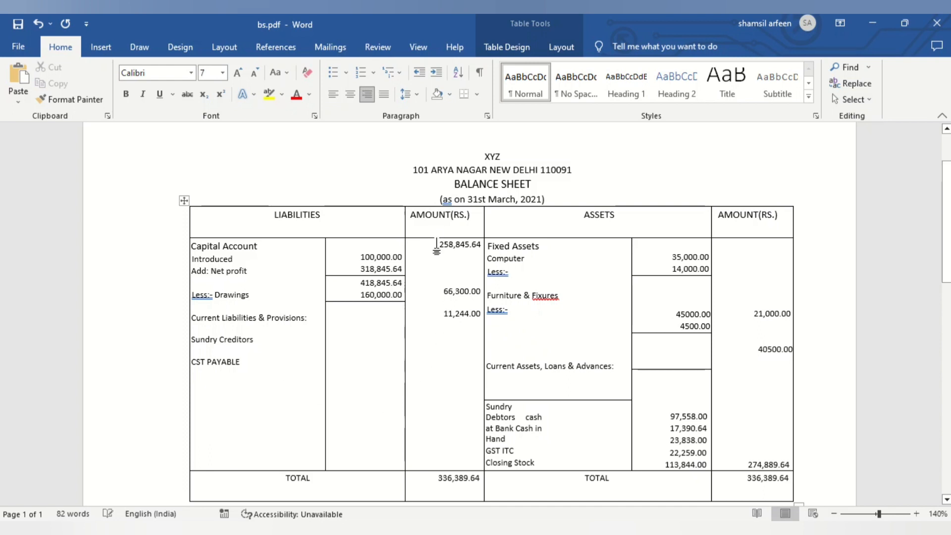
{"action": "key", "text": "Return"}
{"action": "key", "text": "Return"}
{"action": "key", "text": "BackSpace"}
{"action": "key", "text": "BackSpace"}
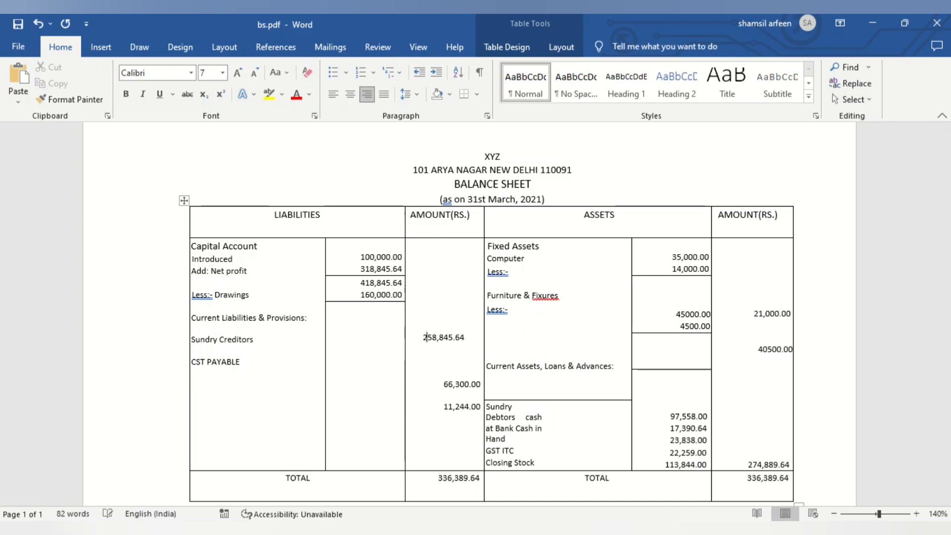
{"action": "key", "text": "BackSpace"}
{"action": "key", "text": "BackSpace"}
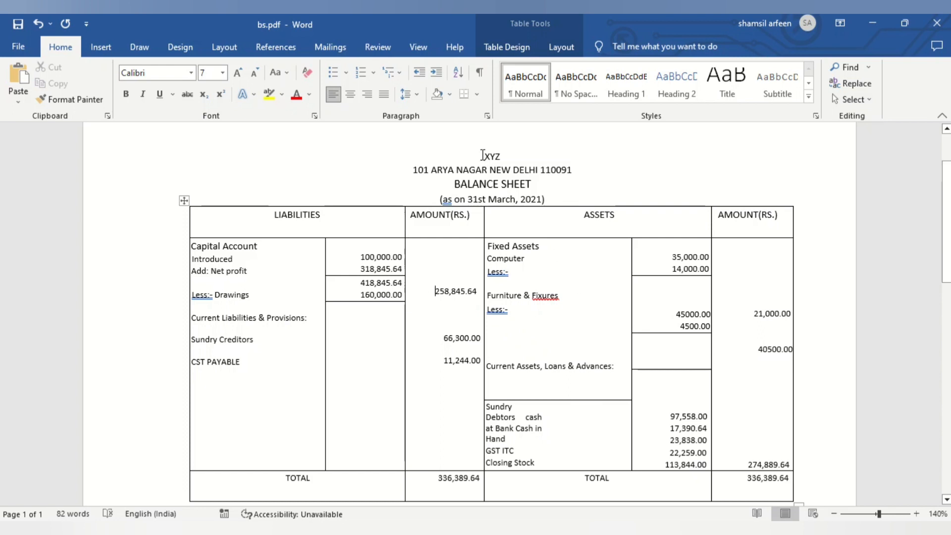
Copy the whole heading and balance sheet table from Word, and paste it at A1 of a new blank Excel workbook.
{"action": "left_click_drag", "start_coordinate": [483, 155], "coordinate": [578, 477]}
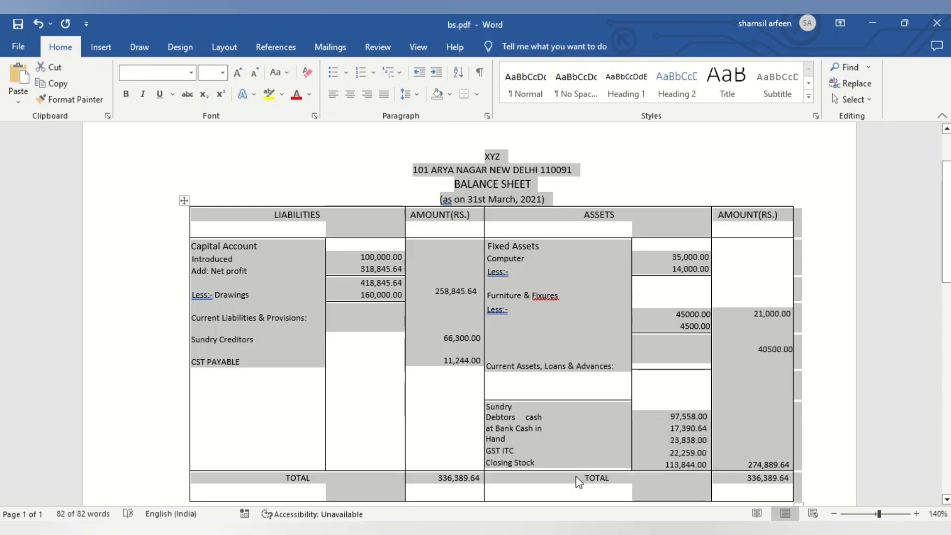
{"action": "key", "text": "super+s"}
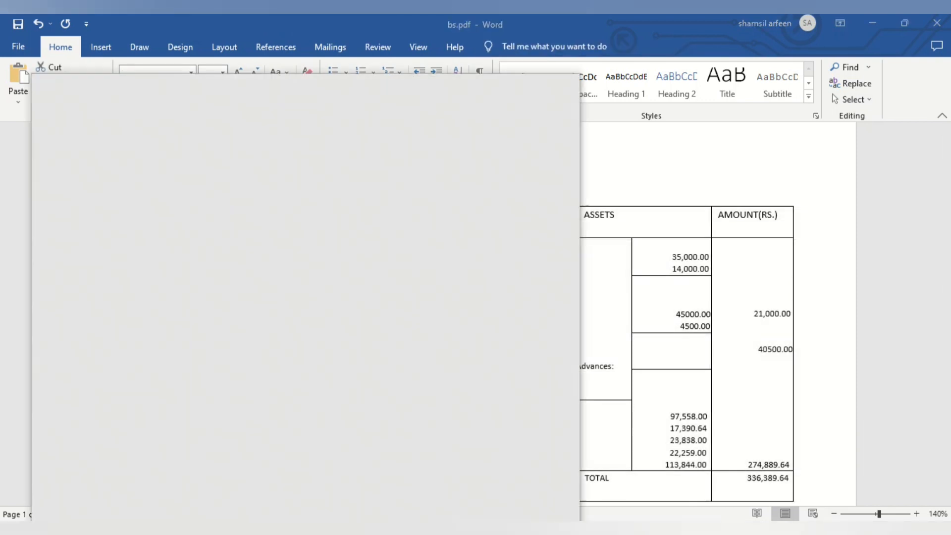
{"action": "type", "text": "excel"}
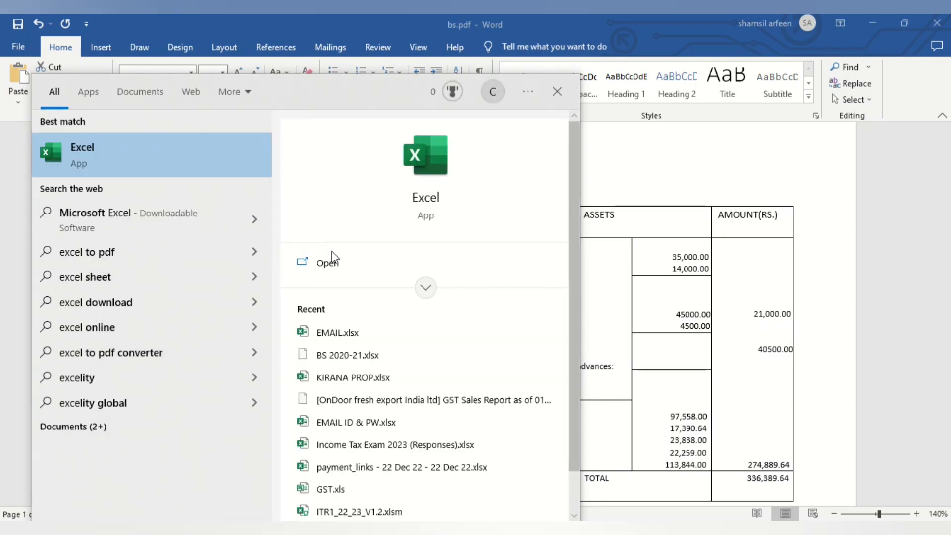
{"action": "left_click", "coordinate": [329, 264]}
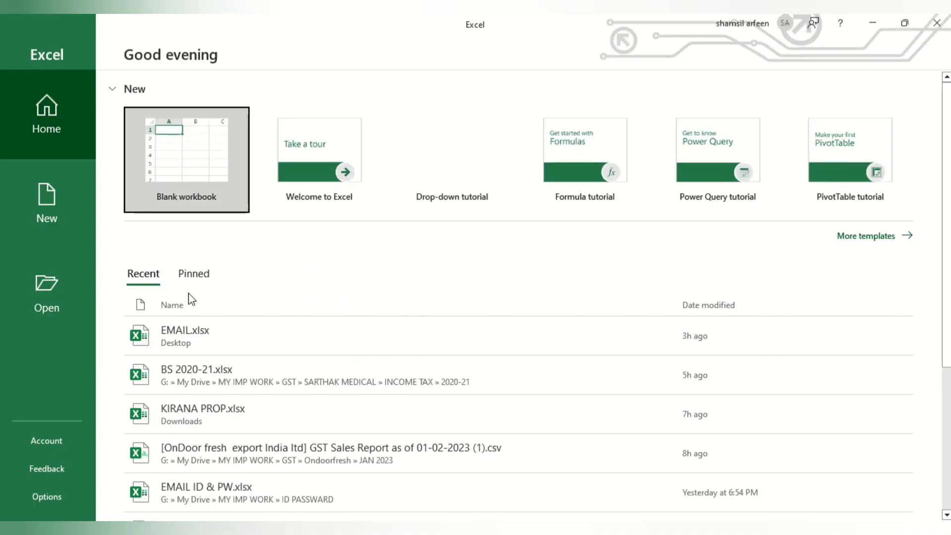
{"action": "left_click", "coordinate": [203, 159]}
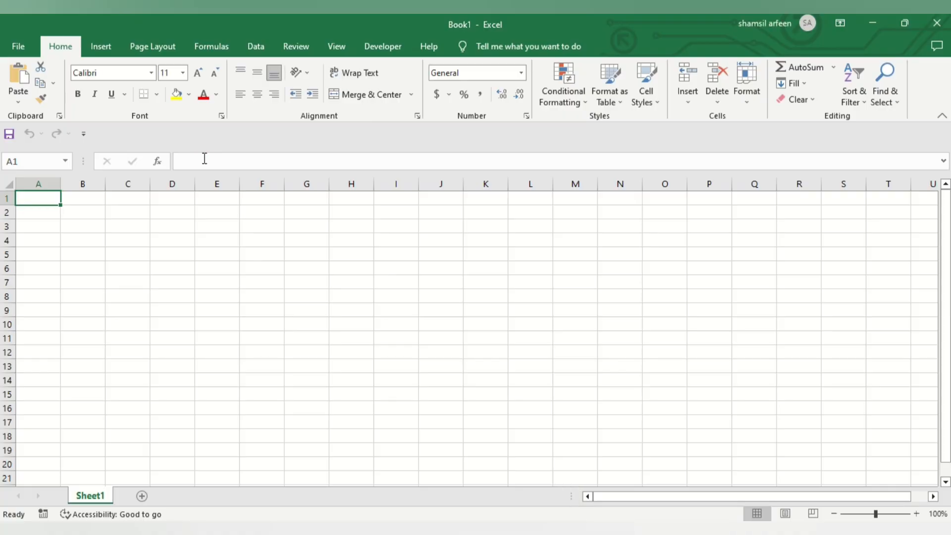
{"action": "key", "text": "ctrl+v"}
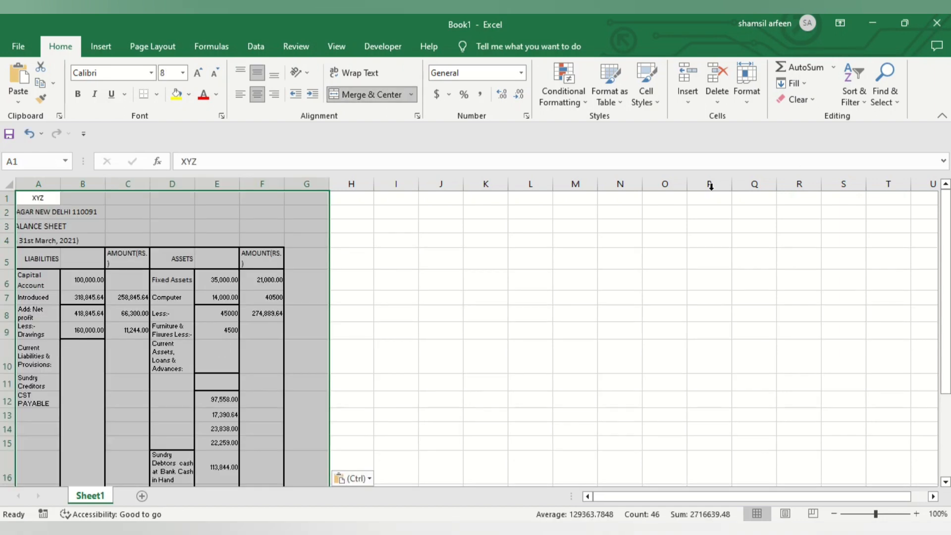
Widen column A so the liability labels fit on single lines, and widen the liabilities amount column C.
{"action": "left_click_drag", "start_coordinate": [945, 233], "coordinate": [946, 238]}
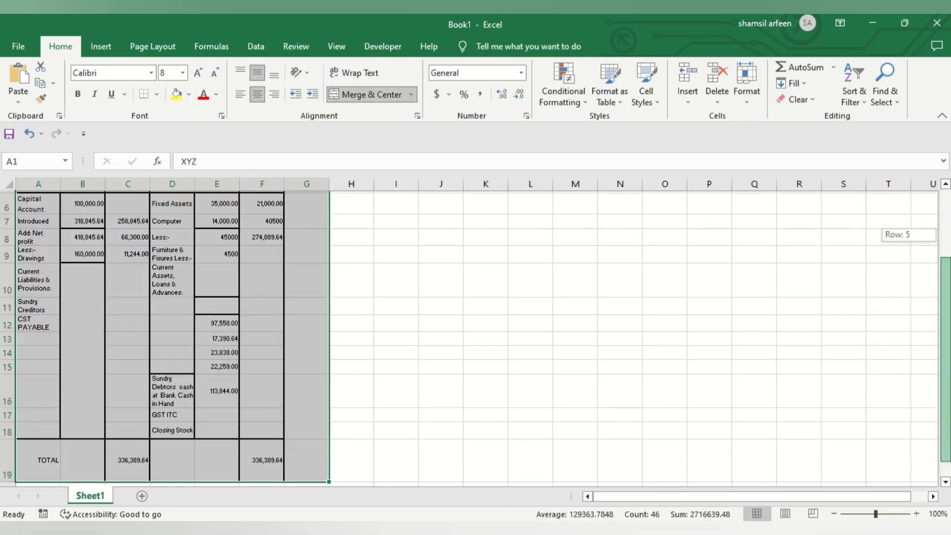
{"action": "left_click_drag", "start_coordinate": [945, 310], "coordinate": [937, 283]}
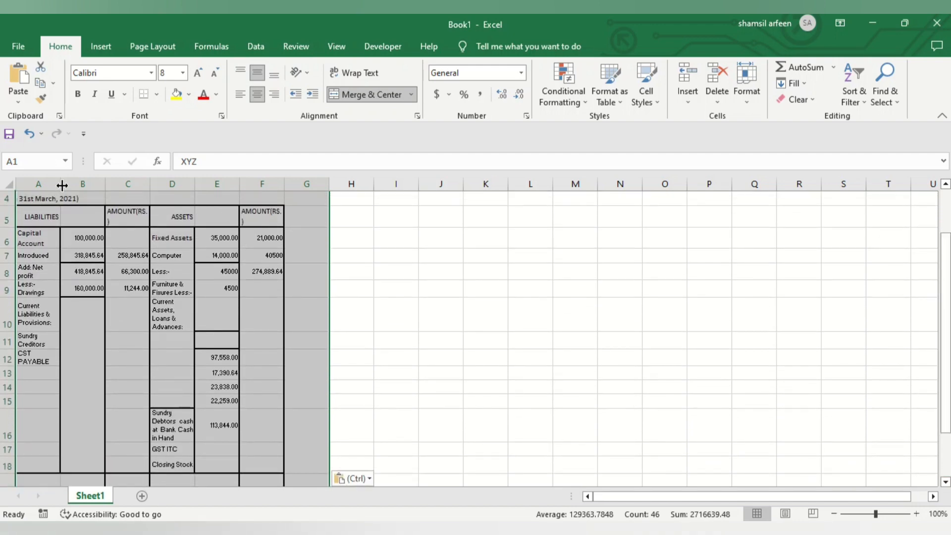
{"action": "left_click_drag", "start_coordinate": [58, 185], "coordinate": [146, 185]}
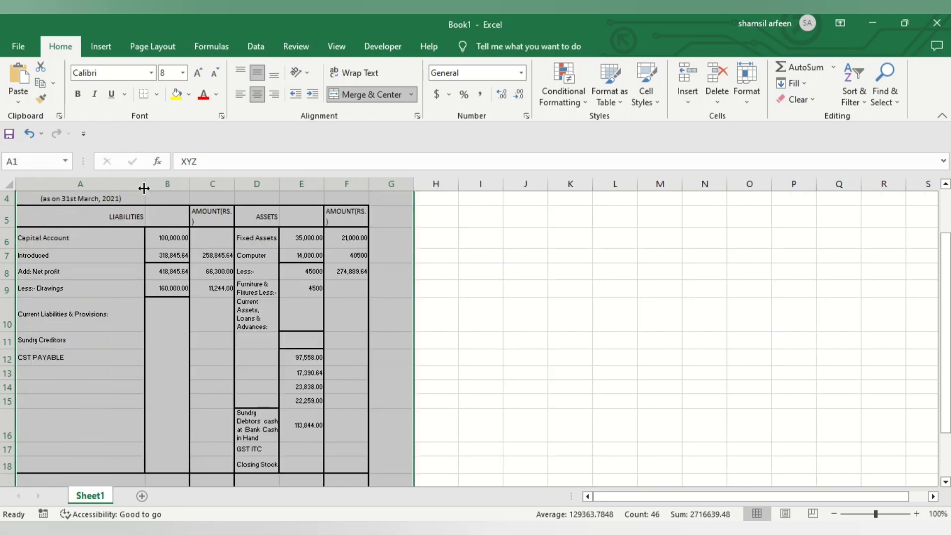
{"action": "left_click_drag", "start_coordinate": [235, 185], "coordinate": [286, 188]}
{"action": "left_click_drag", "start_coordinate": [944, 259], "coordinate": [944, 217]}
{"action": "left_click", "coordinate": [526, 287]}
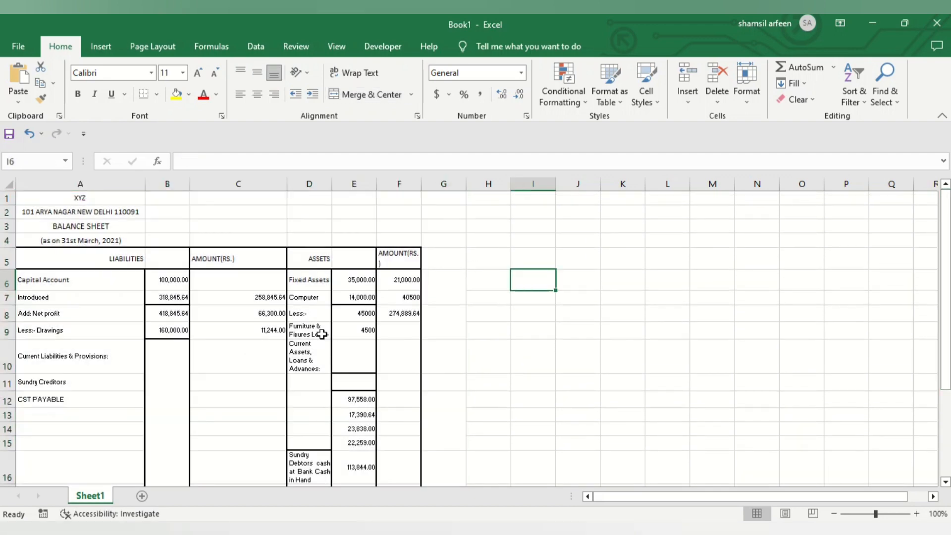
Magnify the sheet to 130% and set the font size of the entire sheet to 12.
{"action": "left_click", "coordinate": [917, 514]}
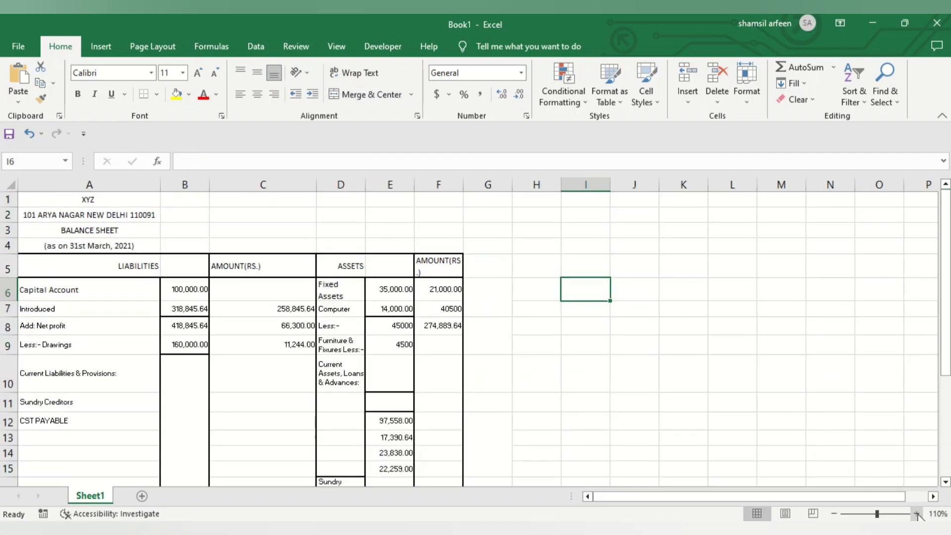
{"action": "left_click", "coordinate": [917, 514]}
{"action": "left_click", "coordinate": [917, 513]}
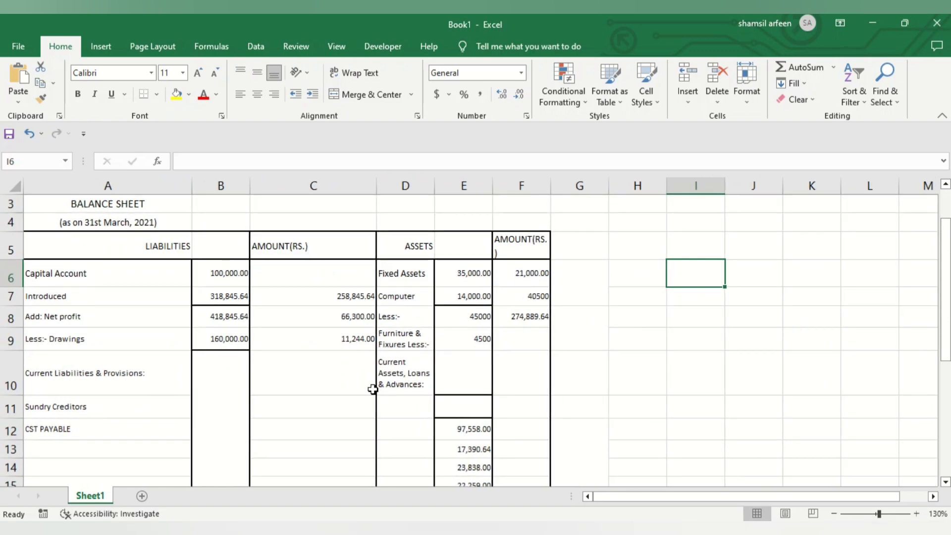
{"action": "key", "text": "ctrl+a"}
{"action": "left_click", "coordinate": [183, 74]}
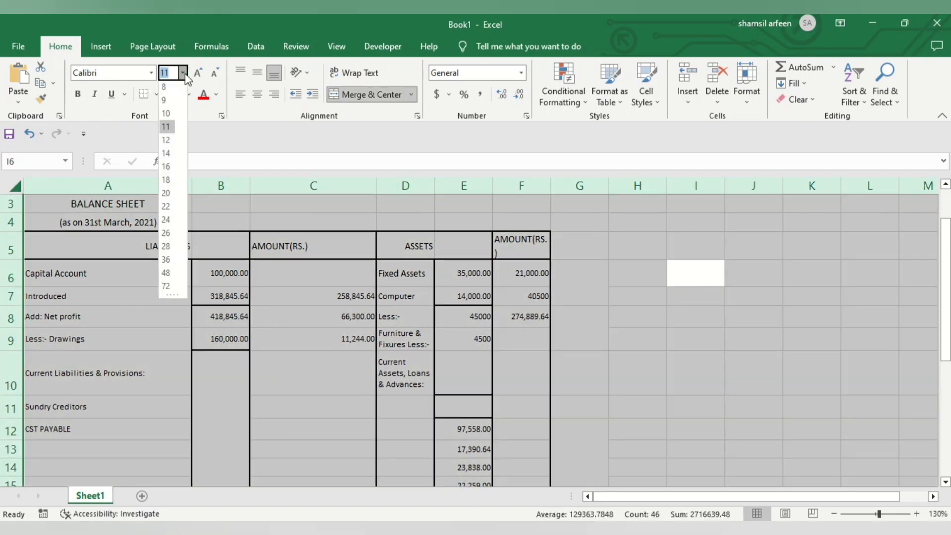
{"action": "left_click", "coordinate": [168, 147]}
{"action": "left_click", "coordinate": [244, 253]}
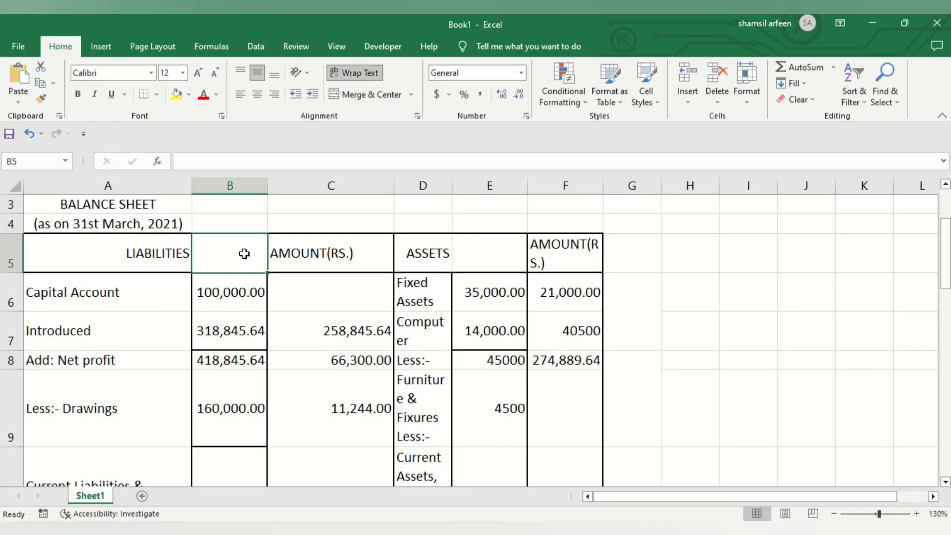
Examine the pasted balance sheet from its header row down to the TOTAL row and back up to the heading.
{"action": "key", "text": "Down"}
{"action": "key", "text": "Down"}
{"action": "key", "text": "Down"}
{"action": "key", "text": "Down"}
{"action": "key", "text": "Down"}
{"action": "key", "text": "Down"}
{"action": "key", "text": "Down"}
{"action": "key", "text": "Down"}
{"action": "key", "text": "Down"}
{"action": "key", "text": "Down"}
{"action": "key", "text": "Down"}
{"action": "key", "text": "Down"}
{"action": "key", "text": "Down"}
{"action": "key", "text": "Down"}
{"action": "key", "text": "Down"}
{"action": "key", "text": "Down"}
{"action": "key", "text": "Down"}
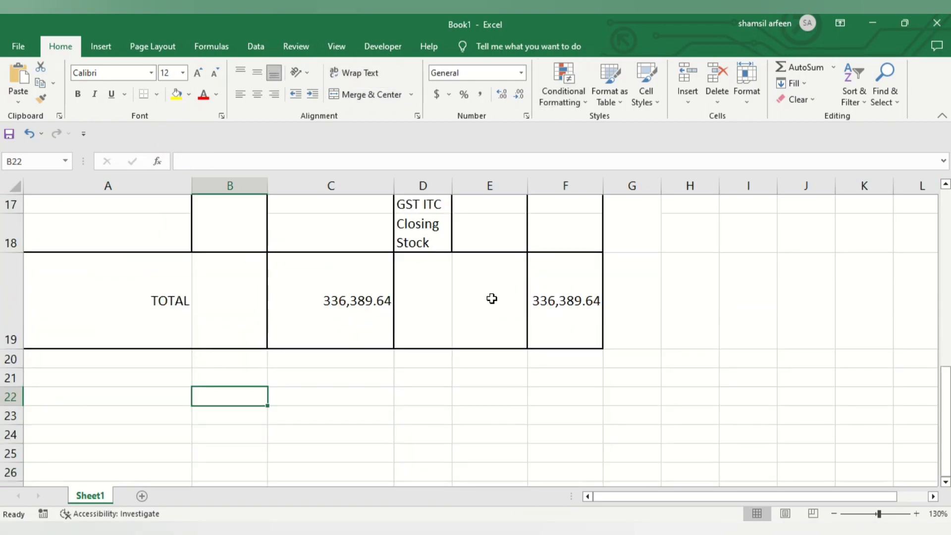
{"action": "key", "text": "Up"}
{"action": "key", "text": "Up"}
{"action": "key", "text": "Up"}
{"action": "key", "text": "Up"}
{"action": "key", "text": "Up"}
{"action": "key", "text": "Up"}
{"action": "key", "text": "Up"}
{"action": "key", "text": "Up"}
{"action": "key", "text": "Up"}
{"action": "key", "text": "Up"}
{"action": "key", "text": "Up"}
{"action": "key", "text": "Up"}
{"action": "key", "text": "Up"}
{"action": "key", "text": "Up"}
{"action": "key", "text": "Up"}
{"action": "key", "text": "Up"}
{"action": "key", "text": "Up"}
{"action": "key", "text": "Up"}
{"action": "key", "text": "Up"}
{"action": "key", "text": "Up"}
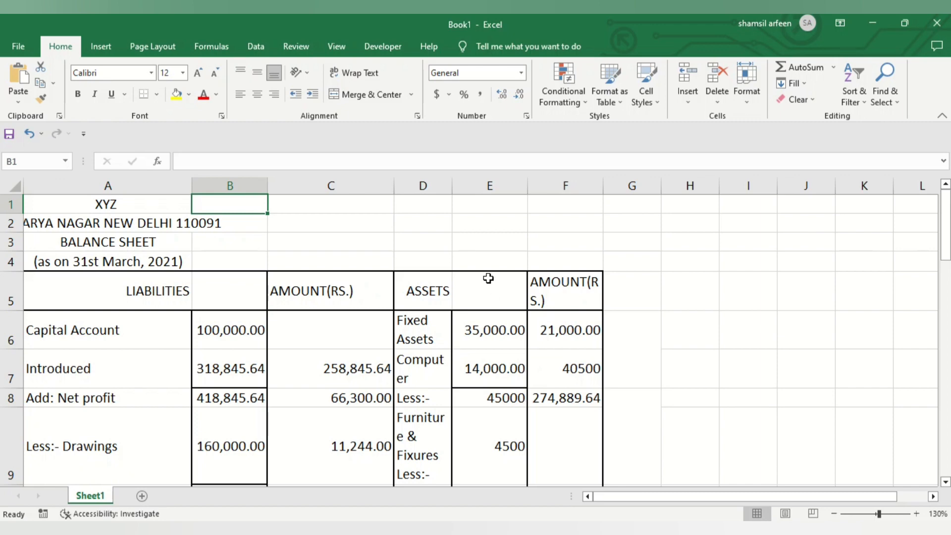
Widen column D so that the asset labels such as Fixed Assets and Computer fit on single lines.
{"action": "left_click_drag", "start_coordinate": [452, 188], "coordinate": [552, 191]}
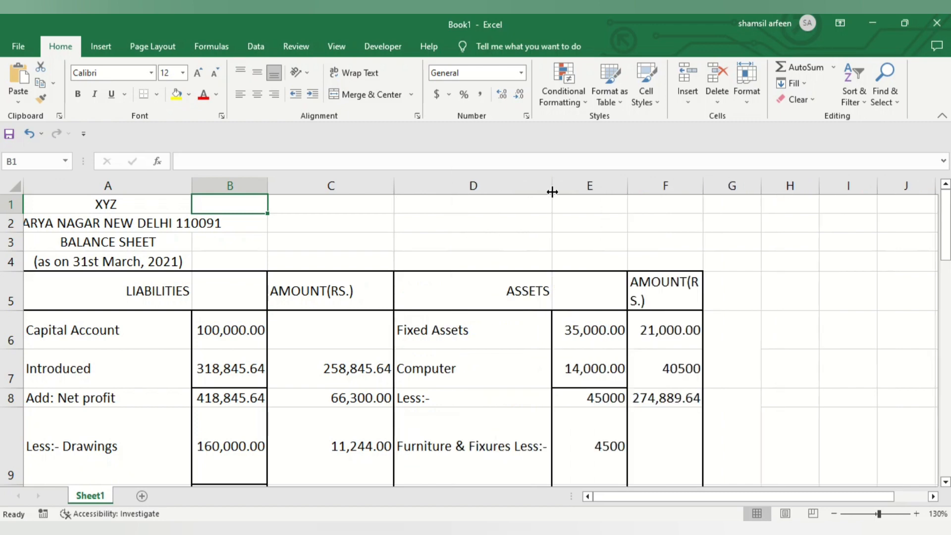
Move the 66,300.00 and 11,244.00 amounts from C8:C9 to C11:C12, beside Sundry Creditors and CST PAYABLE.
{"action": "left_click", "coordinate": [256, 382]}
{"action": "key", "text": "Right"}
{"action": "key", "text": "Down"}
{"action": "key", "text": "Down"}
{"action": "key", "text": "Down"}
{"action": "key", "text": "Down"}
{"action": "key", "text": "Down"}
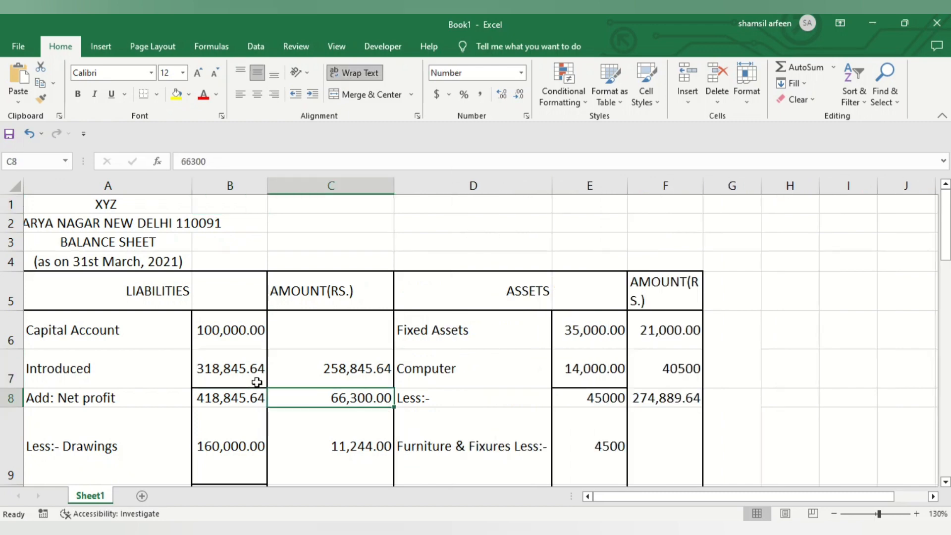
{"action": "key", "text": "Up"}
{"action": "key", "text": "Up"}
{"action": "key", "text": "Up"}
{"action": "key", "text": "Up"}
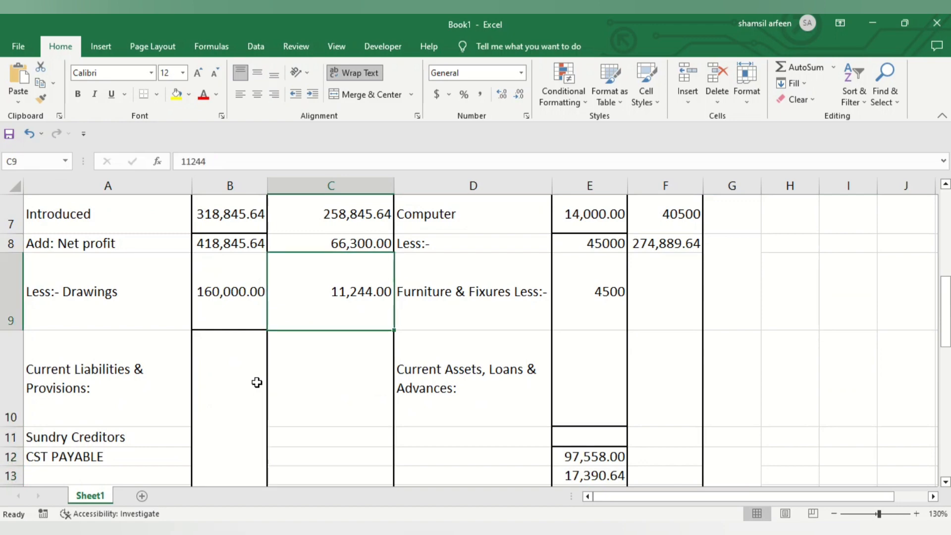
{"action": "key", "text": "shift+Down"}
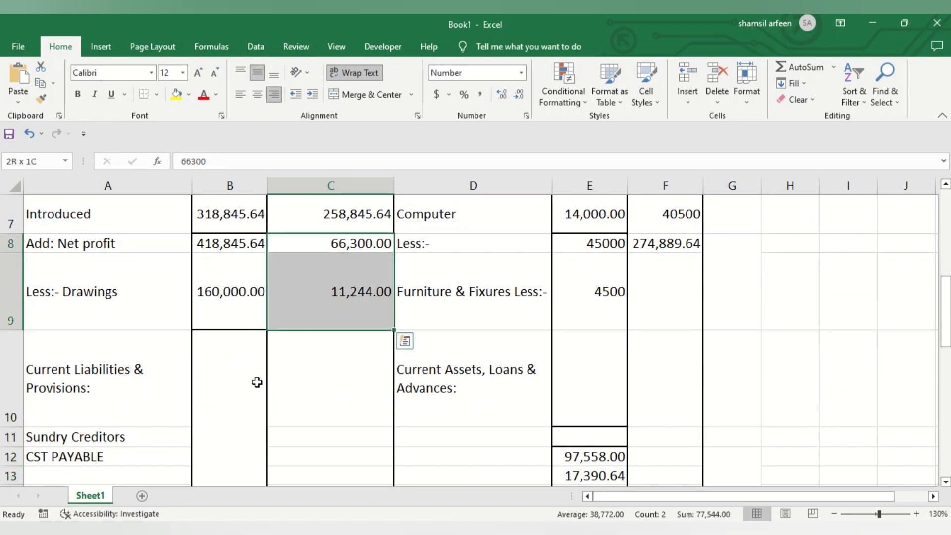
{"action": "key", "text": "ctrl+c"}
{"action": "key", "text": "Down"}
{"action": "key", "text": "Down"}
{"action": "key", "text": "Down"}
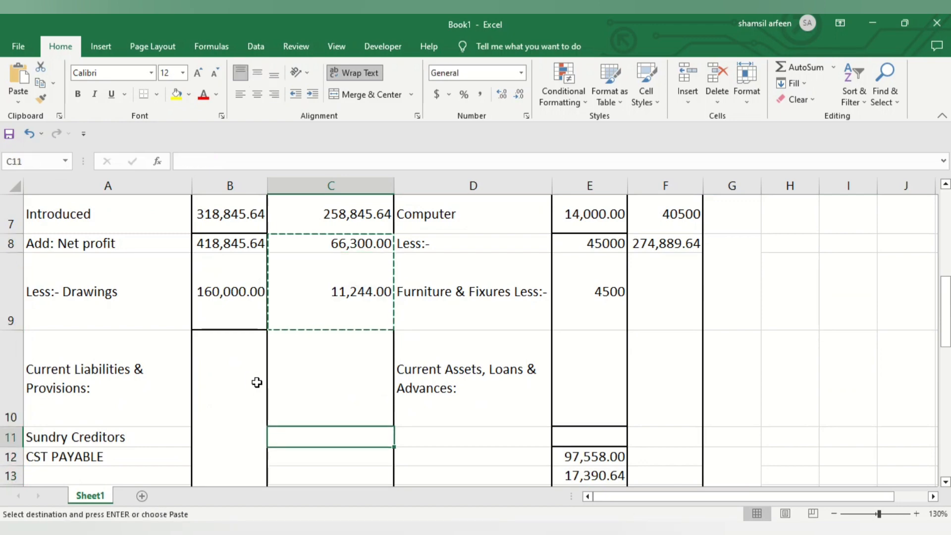
{"action": "key", "text": "ctrl+v"}
Move the 258,845.64 amount from C7 to C9, in line with the Less:- Drawings row.
{"action": "key", "text": "Down"}
{"action": "key", "text": "Up"}
{"action": "key", "text": "Up"}
{"action": "key", "text": "Up"}
{"action": "key", "text": "Up"}
{"action": "key", "text": "Up"}
{"action": "key", "text": "Up"}
{"action": "key", "text": "Up"}
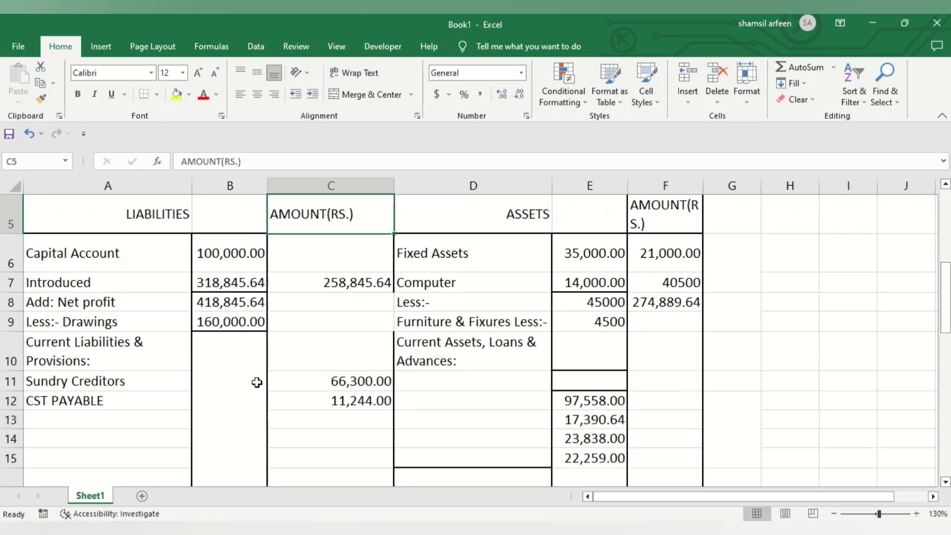
{"action": "scroll", "coordinate": [257, 382], "scroll_direction": "up", "scroll_amount": 1}
{"action": "key", "text": "Down"}
{"action": "key", "text": "Down"}
{"action": "key", "text": "ctrl+c"}
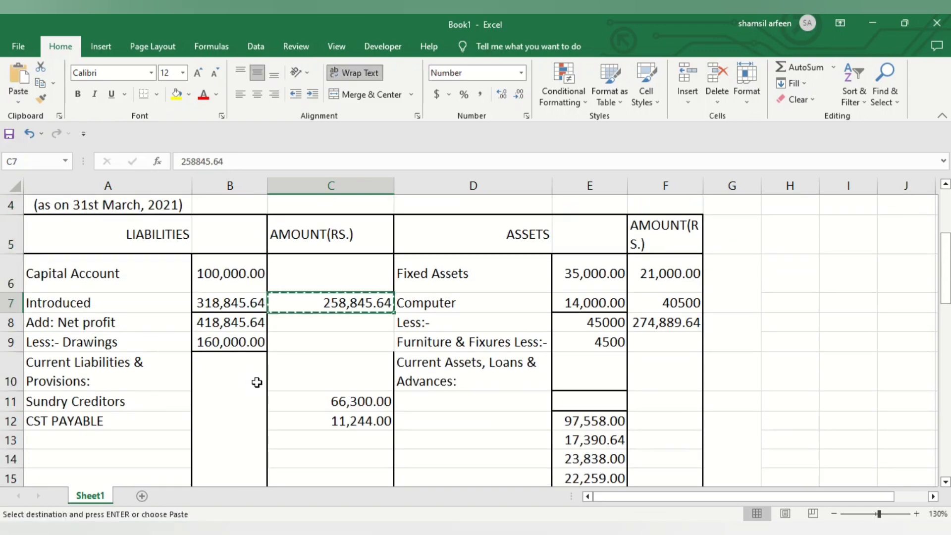
{"action": "key", "text": "Down"}
{"action": "key", "text": "Down"}
{"action": "key", "text": "ctrl+v"}
Make the Current Liabilities & Provisions: label in A10 bold.
{"action": "key", "text": "Down"}
{"action": "key", "text": "Down"}
{"action": "key", "text": "Down"}
{"action": "key", "text": "Down"}
{"action": "key", "text": "Down"}
{"action": "key", "text": "Down"}
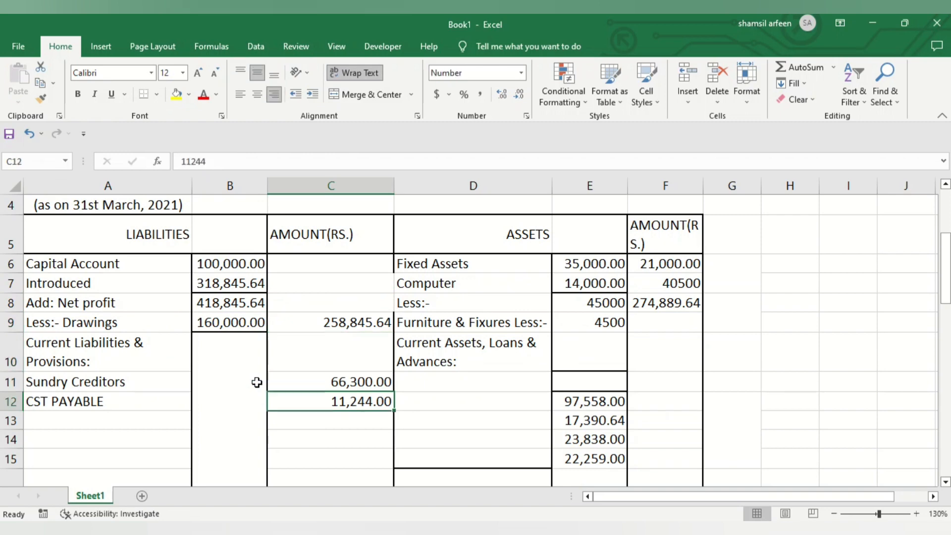
{"action": "scroll", "coordinate": [257, 382], "scroll_direction": "down", "scroll_amount": 2}
{"action": "key", "text": "Left"}
{"action": "key", "text": "Left"}
{"action": "key", "text": "Up"}
{"action": "key", "text": "Up"}
{"action": "key", "text": "Up"}
{"action": "key", "text": "Up"}
{"action": "key", "text": "Up"}
{"action": "key", "text": "Up"}
{"action": "key", "text": "Up"}
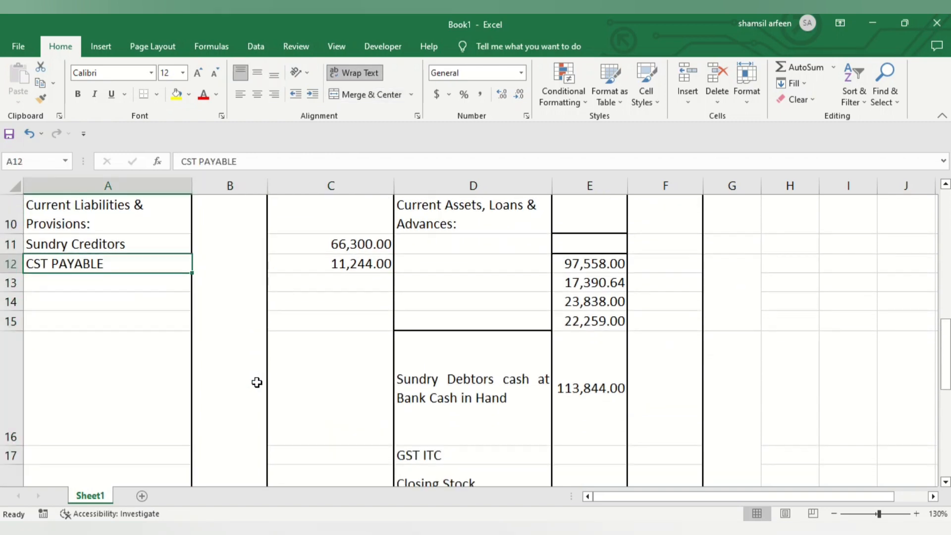
{"action": "key", "text": "Down"}
{"action": "key", "text": "Down"}
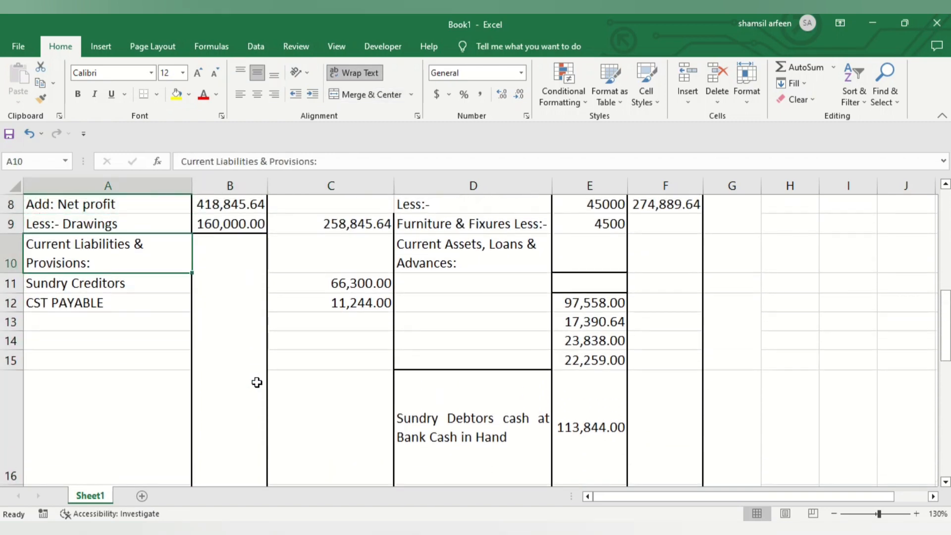
{"action": "key", "text": "ctrl+b"}
Review the liabilities rows and the asset amounts in column E to check which entries are misaligned.
{"action": "key", "text": "Down"}
{"action": "key", "text": "Up"}
{"action": "key", "text": "Up"}
{"action": "key", "text": "Up"}
{"action": "key", "text": "Up"}
{"action": "key", "text": "Up"}
{"action": "key", "text": "Up"}
{"action": "key", "text": "Up"}
{"action": "key", "text": "Up"}
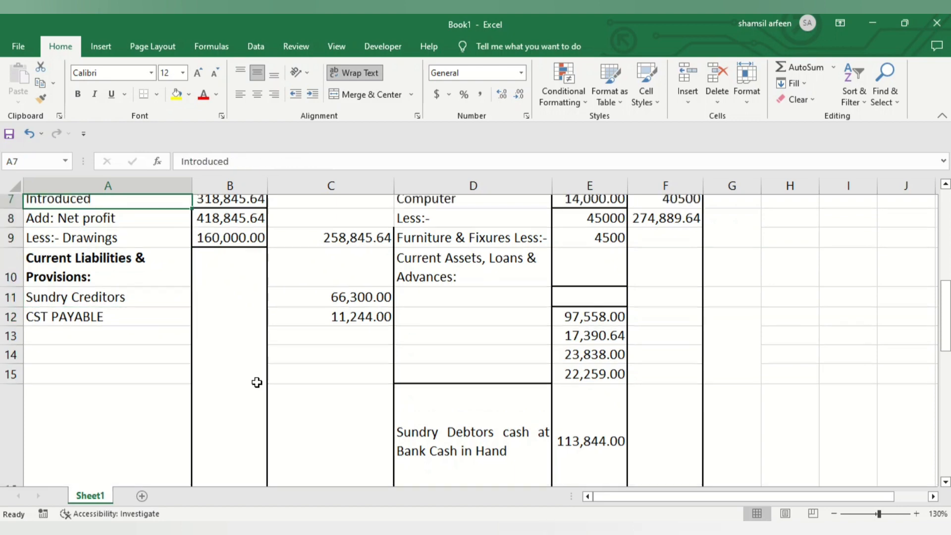
{"action": "key", "text": "Down"}
{"action": "key", "text": "Down"}
{"action": "key", "text": "Right"}
{"action": "key", "text": "Right"}
{"action": "key", "text": "Right"}
{"action": "key", "text": "Right"}
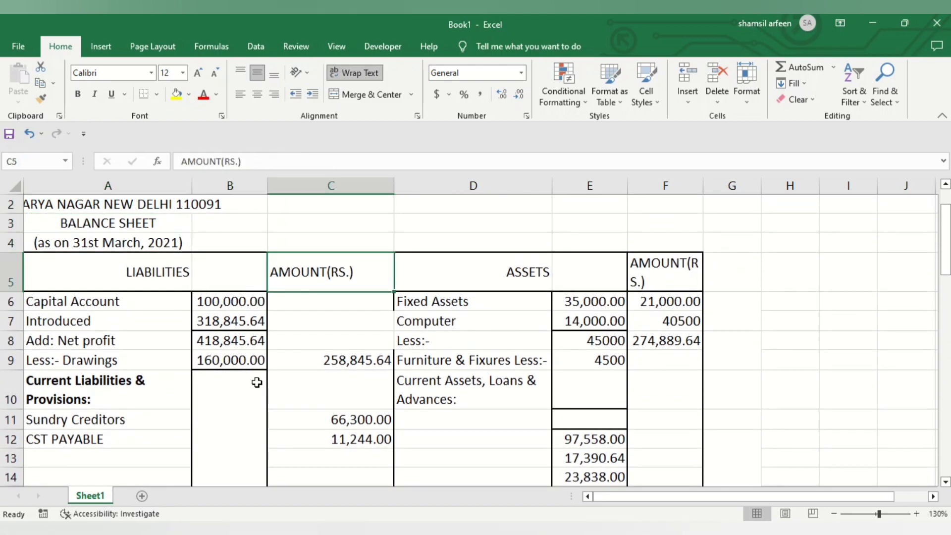
{"action": "key", "text": "Down"}
{"action": "key", "text": "Down"}
{"action": "key", "text": "Down"}
{"action": "key", "text": "Down"}
{"action": "key", "text": "Down"}
{"action": "key", "text": "Down"}
{"action": "key", "text": "Down"}
{"action": "key", "text": "Down"}
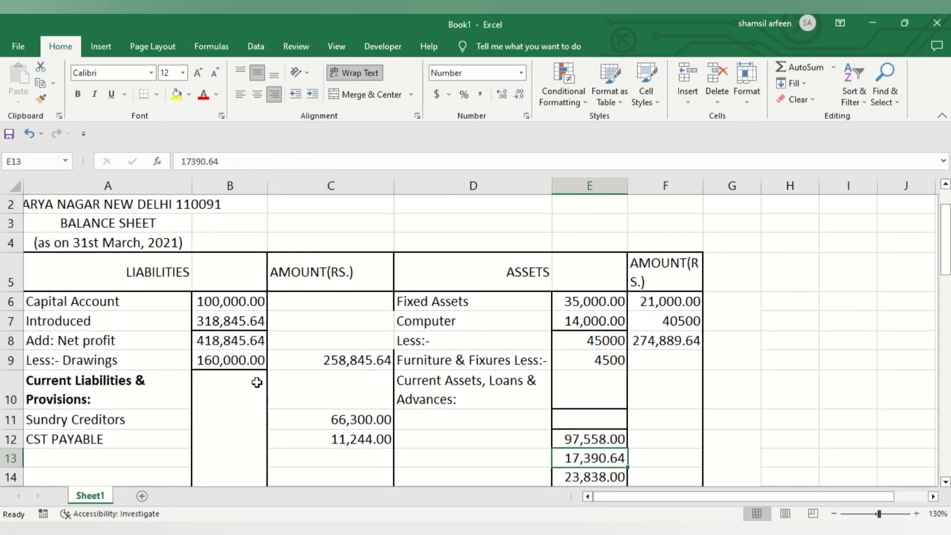
Move the 274,889.64 amount from F8 to F18, in line with the Closing Stock row.
{"action": "key", "text": "Up"}
{"action": "key", "text": "Up"}
{"action": "key", "text": "Up"}
{"action": "key", "text": "Right"}
{"action": "key", "text": "Up"}
{"action": "key", "text": "Up"}
{"action": "key", "text": "Up"}
{"action": "key", "text": "Up"}
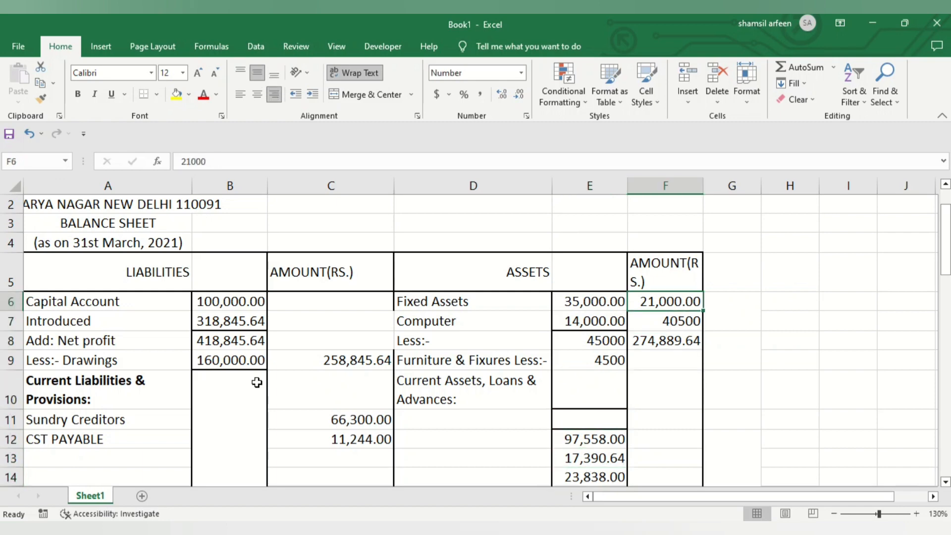
{"action": "key", "text": "Down"}
{"action": "key", "text": "Down"}
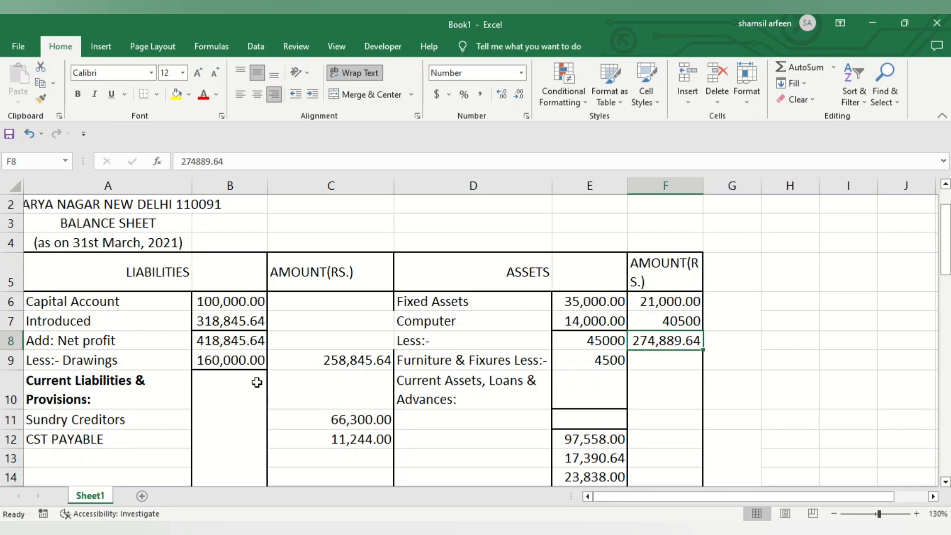
{"action": "key", "text": "ctrl+c"}
{"action": "key", "text": "ctrl+Down"}
{"action": "key", "text": "Up"}
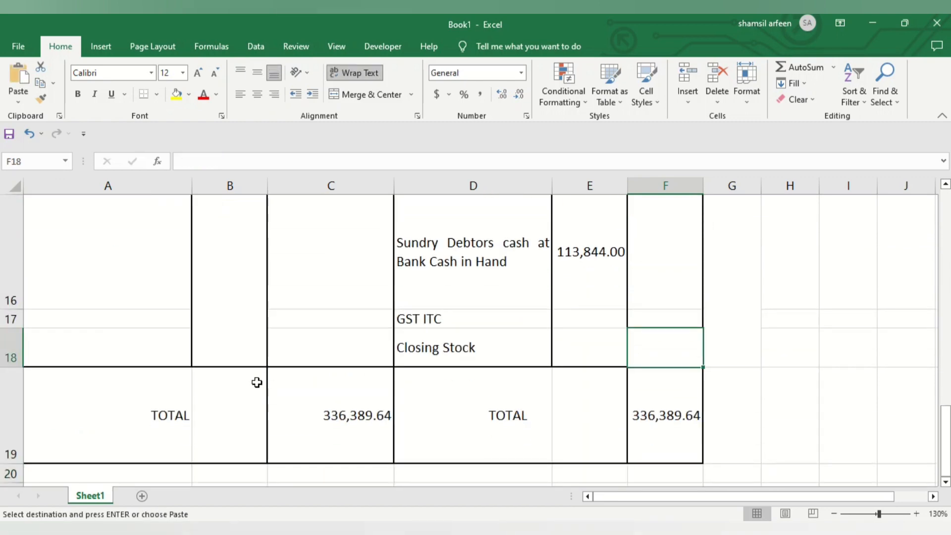
{"action": "key", "text": "Up"}
{"action": "key", "text": "Up"}
{"action": "key", "text": "Up"}
{"action": "key", "text": "Up"}
{"action": "key", "text": "Up"}
{"action": "key", "text": "Down"}
{"action": "key", "text": "Down"}
{"action": "key", "text": "Down"}
{"action": "key", "text": "Down"}
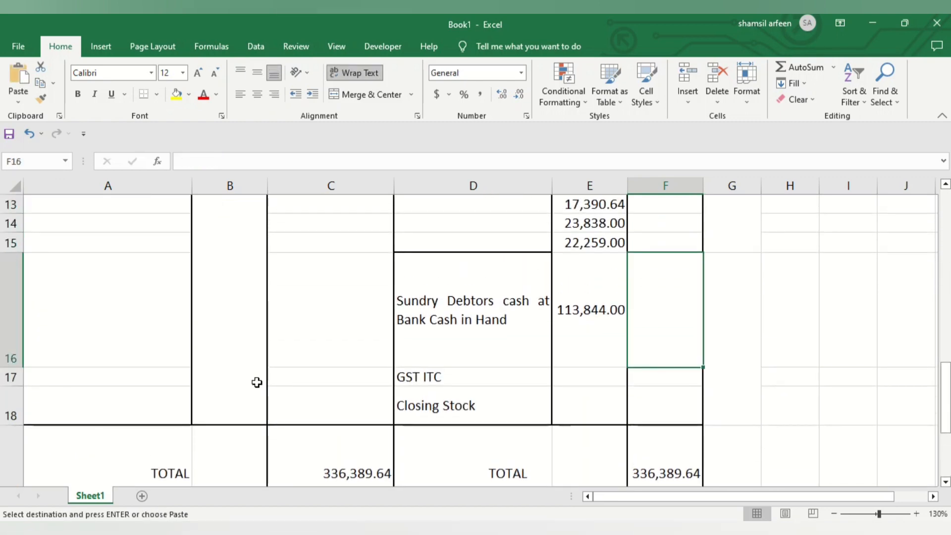
{"action": "key", "text": "Down"}
{"action": "key", "text": "Return"}
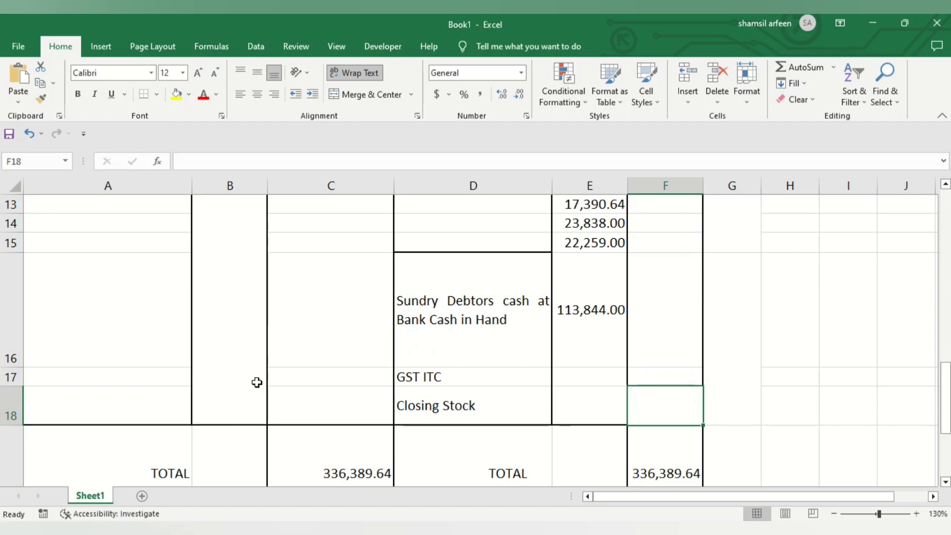
Copy the combined Sundry Debtors cash at Bank Cash in Hand label from D16 to D12.
{"action": "key", "text": "Up"}
{"action": "key", "text": "Up"}
{"action": "key", "text": "Up"}
{"action": "key", "text": "Up"}
{"action": "key", "text": "Up"}
{"action": "key", "text": "Up"}
{"action": "key", "text": "Up"}
{"action": "key", "text": "Up"}
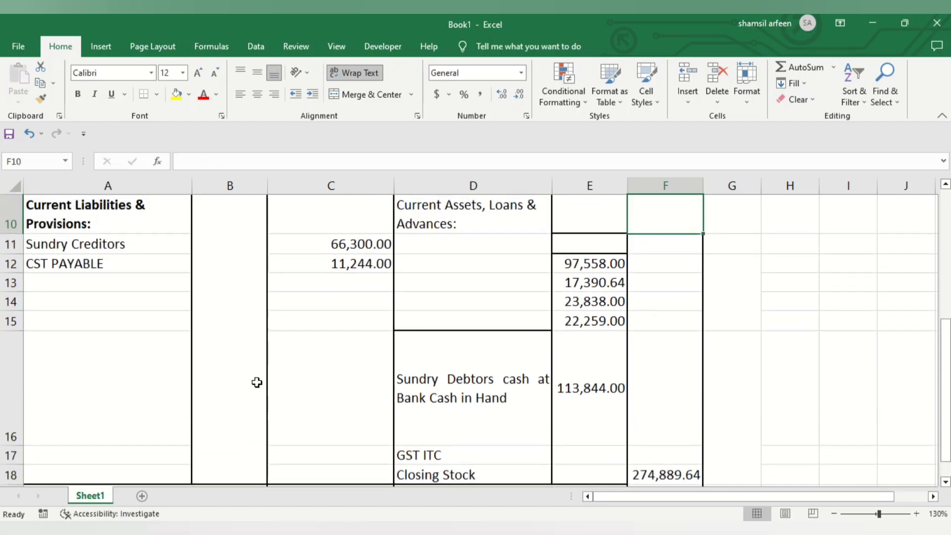
{"action": "key", "text": "Down"}
{"action": "key", "text": "Down"}
{"action": "key", "text": "Down"}
{"action": "key", "text": "Left"}
{"action": "key", "text": "Left"}
{"action": "key", "text": "Down"}
{"action": "key", "text": "Down"}
{"action": "key", "text": "Down"}
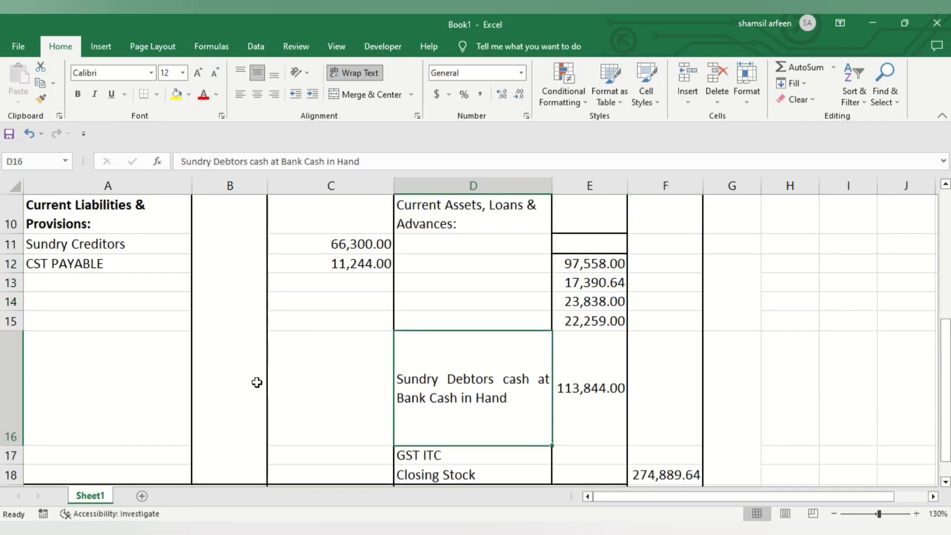
{"action": "key", "text": "ctrl+c"}
{"action": "key", "text": "Up"}
{"action": "key", "text": "Up"}
{"action": "key", "text": "Up"}
{"action": "key", "text": "Up"}
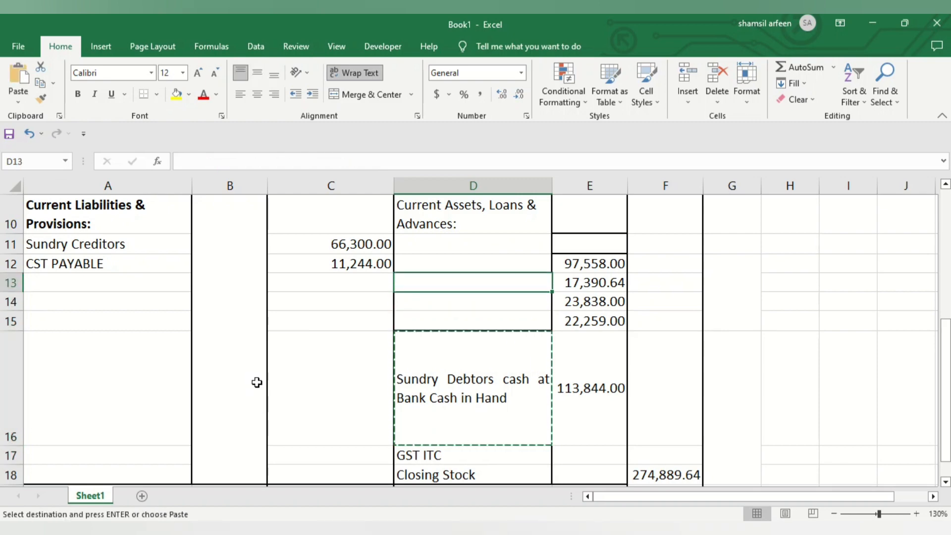
{"action": "key", "text": "ctrl+v"}
{"action": "key", "text": "ctrl+v"}
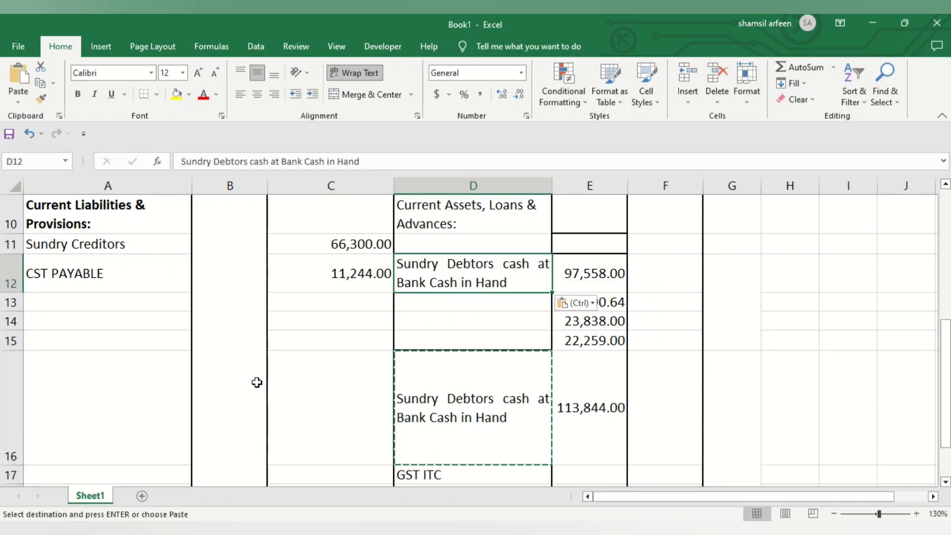
Shorten the D12 label to Sundry Debtors and move its remaining text, cash at Bank Cash in Hand, into D13.
{"action": "key", "text": "F2"}
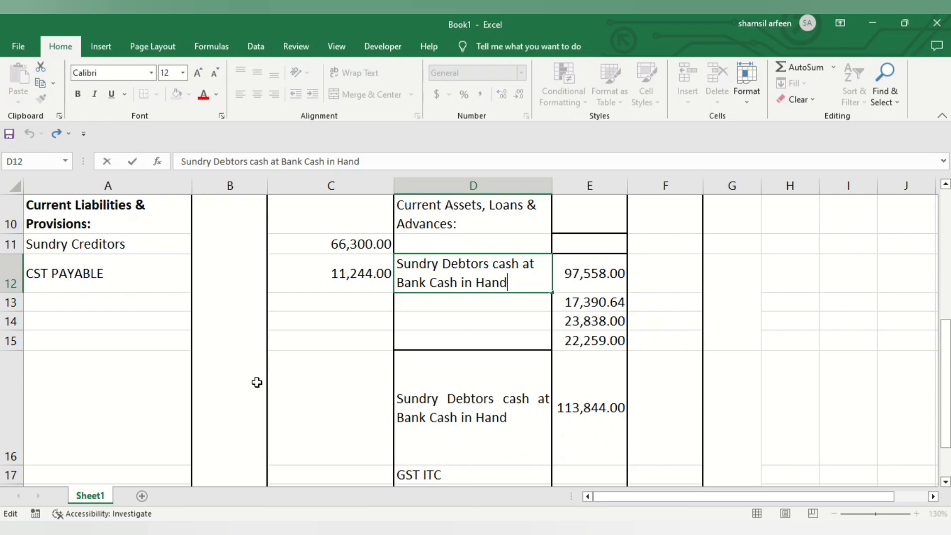
{"action": "key", "text": "shift+Up"}
{"action": "key", "text": "shift+Left"}
{"action": "key", "text": "shift+Left"}
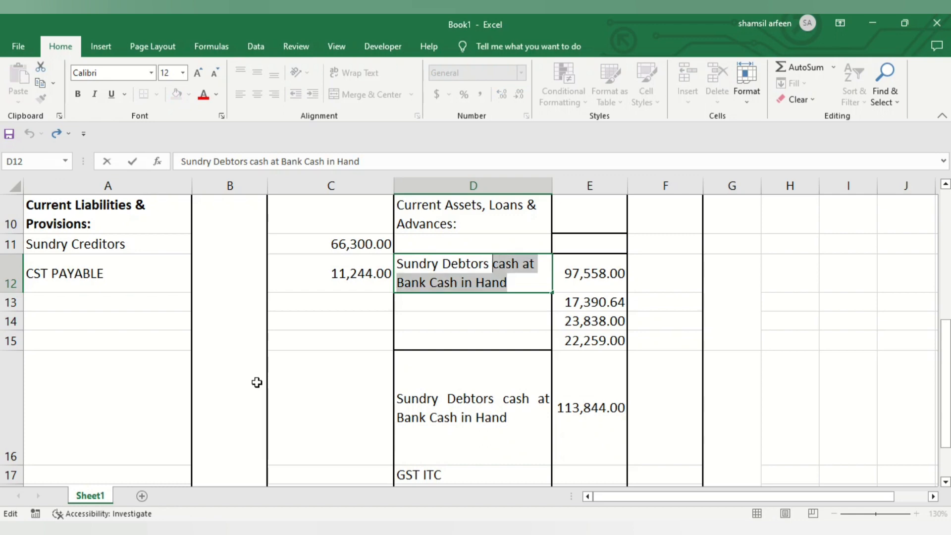
{"action": "key", "text": "ctrl+x"}
{"action": "key", "text": "Return"}
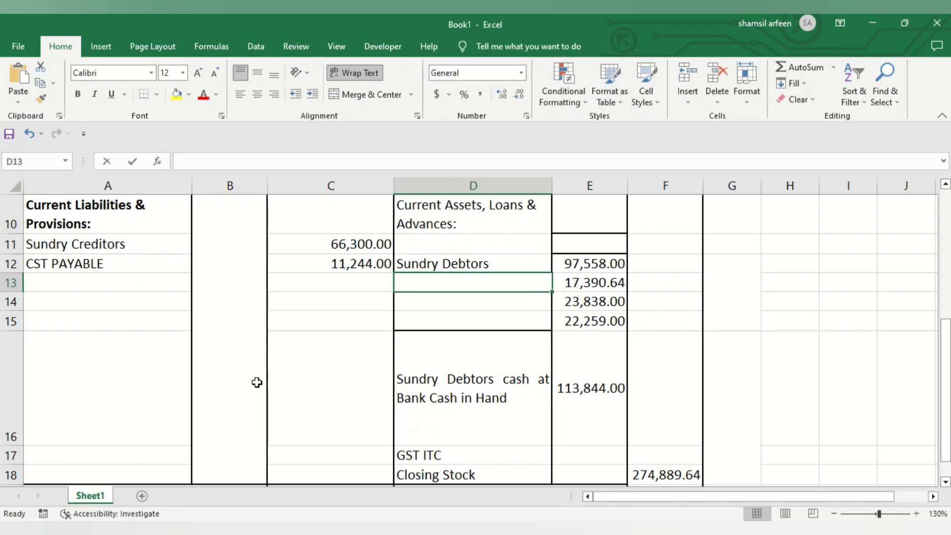
{"action": "key", "text": "F2"}
{"action": "key", "text": "ctrl+v"}
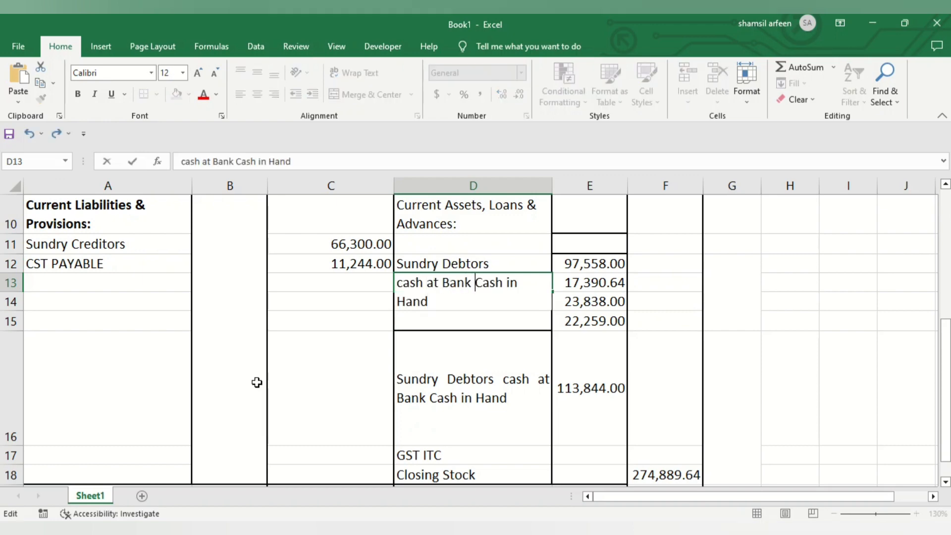
Move the Cash in Hand part of the D13 label into D14, leaving cash at Bank in D13.
{"action": "key", "text": "shift+Right"}
{"action": "key", "text": "shift+Right"}
{"action": "key", "text": "shift+Right"}
{"action": "key", "text": "shift+Right"}
{"action": "key", "text": "shift+Right"}
{"action": "key", "text": "shift+Right"}
{"action": "key", "text": "shift+Right"}
{"action": "key", "text": "shift+Right"}
{"action": "key", "text": "shift+Right"}
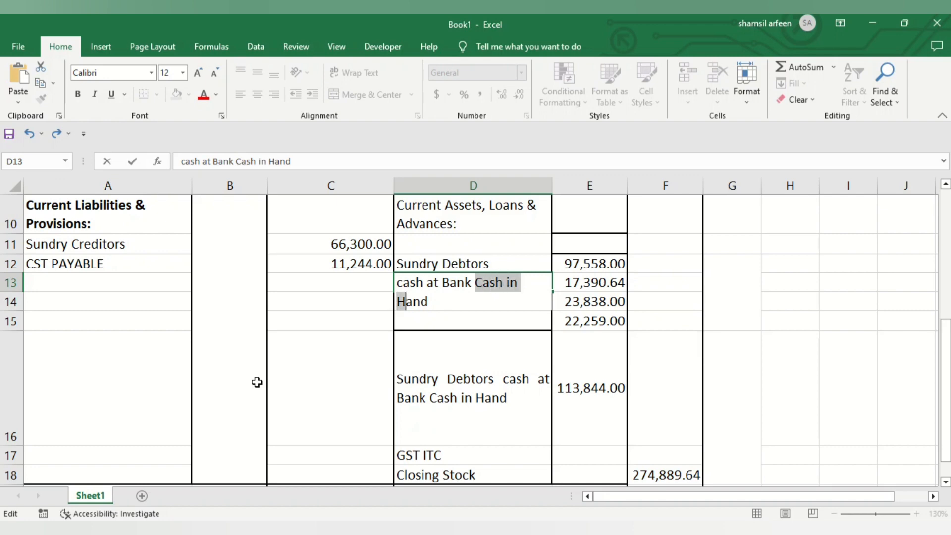
{"action": "key", "text": "shift+Right"}
{"action": "key", "text": "shift+Right"}
{"action": "key", "text": "shift+Right"}
{"action": "key", "text": "ctrl+x"}
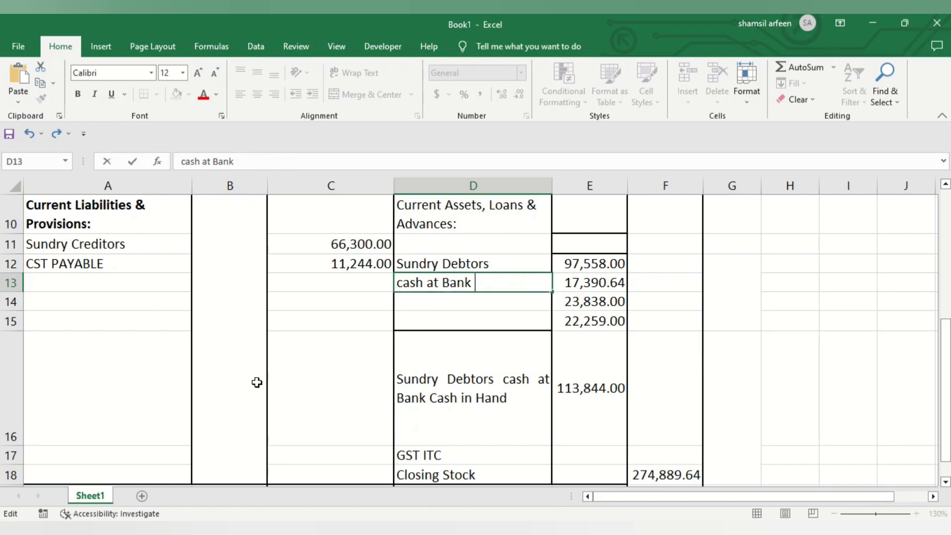
{"action": "key", "text": "Return"}
{"action": "key", "text": "ctrl+v"}
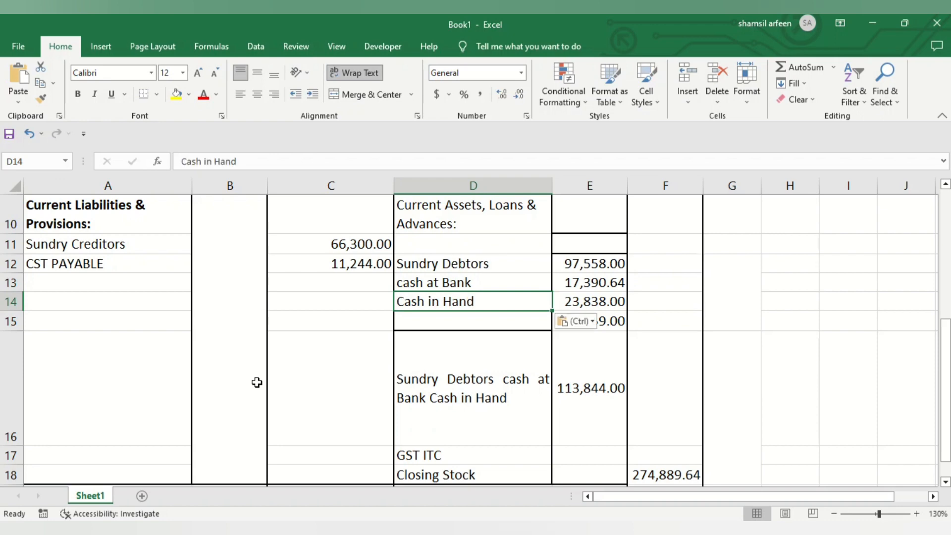
Delete the leftover combined Sundry Debtors label from D16.
{"action": "key", "text": "Down"}
{"action": "key", "text": "Down"}
{"action": "key", "text": "Down"}
{"action": "key", "text": "Up"}
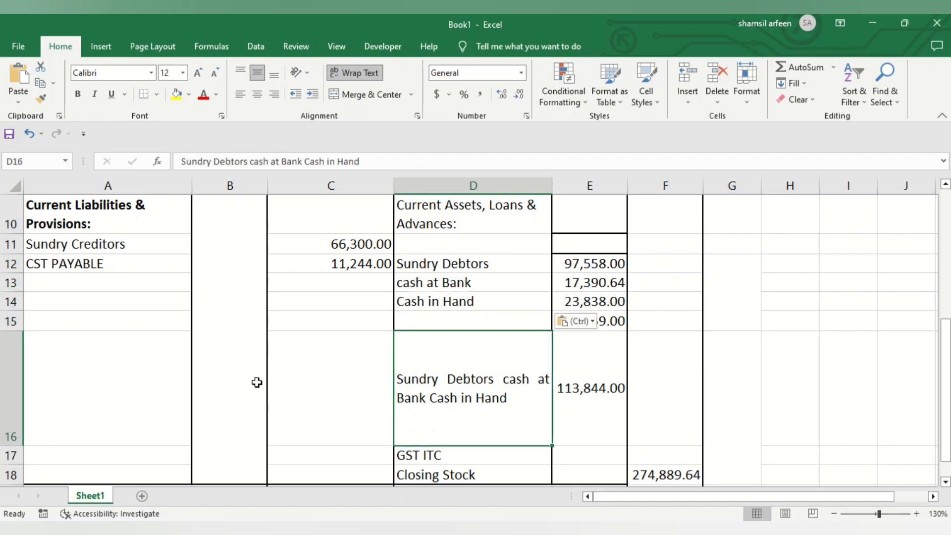
{"action": "key", "text": "Delete"}
Move the GST ITC and Closing Stock labels from D17:D18 to D15:D16, directly under Cash in Hand.
{"action": "key", "text": "Down"}
{"action": "key", "text": "Up"}
{"action": "key", "text": "Down"}
{"action": "key", "text": "Down"}
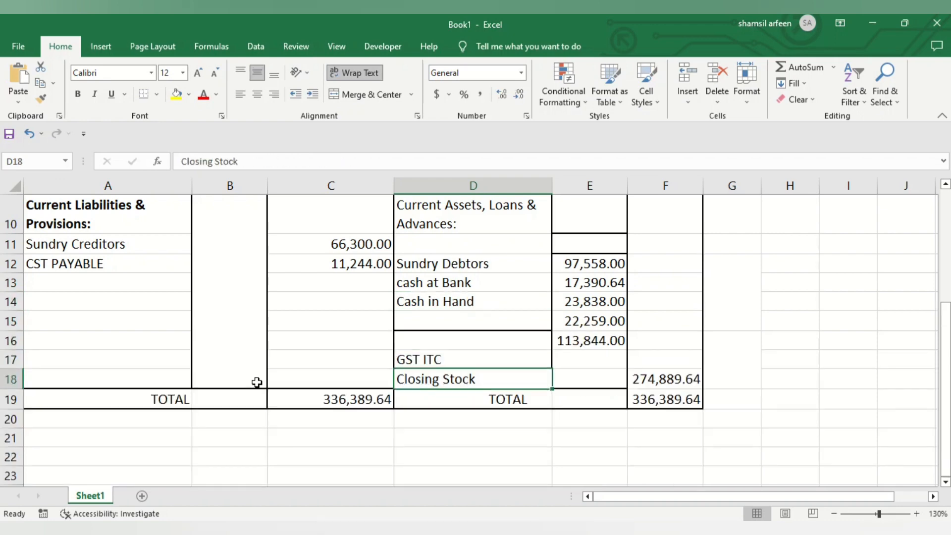
{"action": "key", "text": "Up"}
{"action": "key", "text": "shift+Down"}
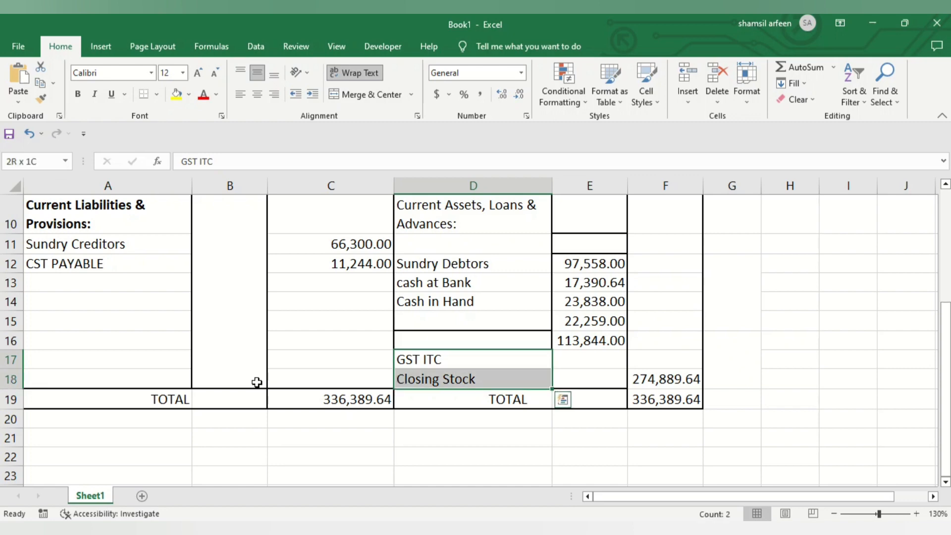
{"action": "key", "text": "ctrl+x"}
{"action": "key", "text": "Up"}
{"action": "key", "text": "Up"}
{"action": "key", "text": "ctrl+v"}
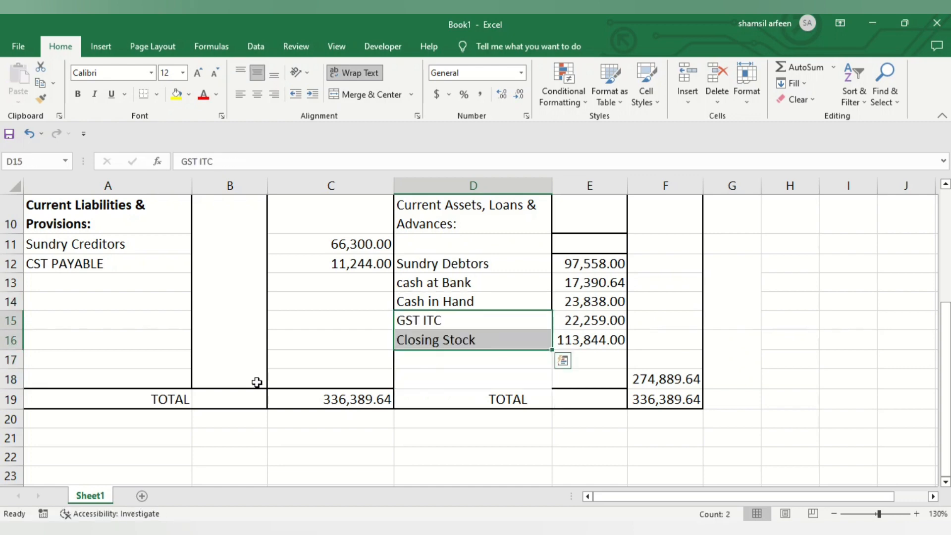
Move the 274,889.64 amount from F18 to F16, beside the relocated Closing Stock label.
{"action": "key", "text": "Right"}
{"action": "key", "text": "Right"}
{"action": "key", "text": "Down"}
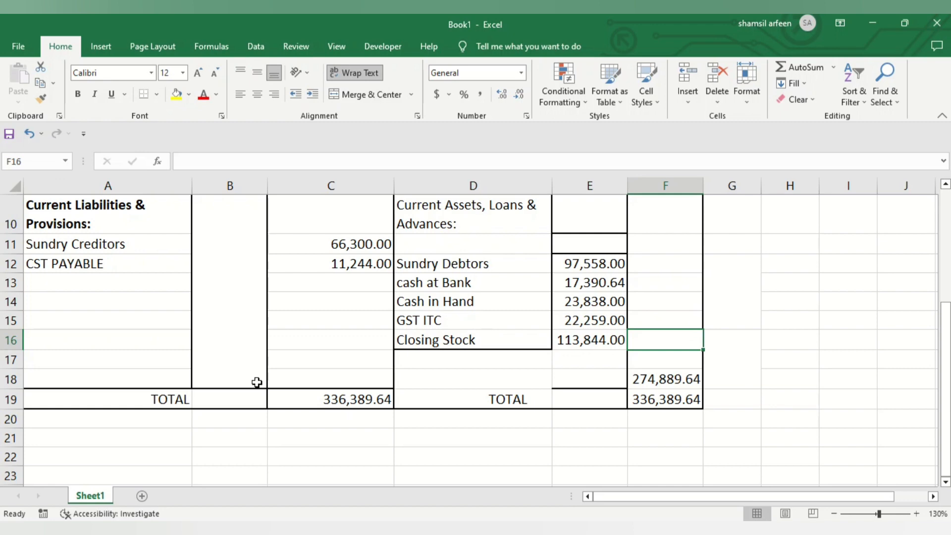
{"action": "key", "text": "Down"}
{"action": "key", "text": "Down"}
{"action": "key", "text": "ctrl+x"}
{"action": "key", "text": "Up"}
{"action": "key", "text": "Up"}
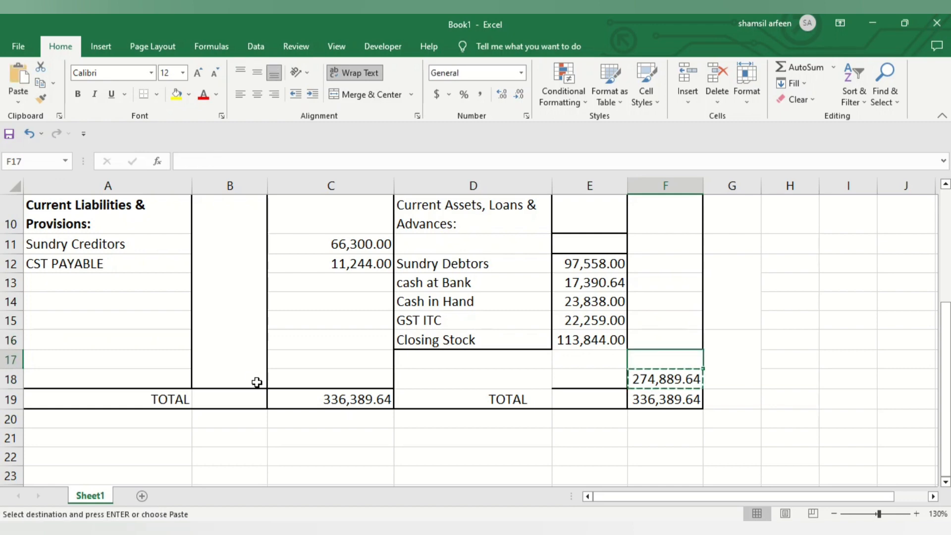
{"action": "key", "text": "ctrl+v"}
Move the 40500 amount from F7 to F9, in line with the Furniture & Fixures row.
{"action": "key", "text": "Up"}
{"action": "key", "text": "Up"}
{"action": "key", "text": "Up"}
{"action": "key", "text": "Up"}
{"action": "key", "text": "Up"}
{"action": "key", "text": "Up"}
{"action": "key", "text": "Up"}
{"action": "key", "text": "Up"}
{"action": "key", "text": "Up"}
{"action": "key", "text": "Up"}
{"action": "key", "text": "Up"}
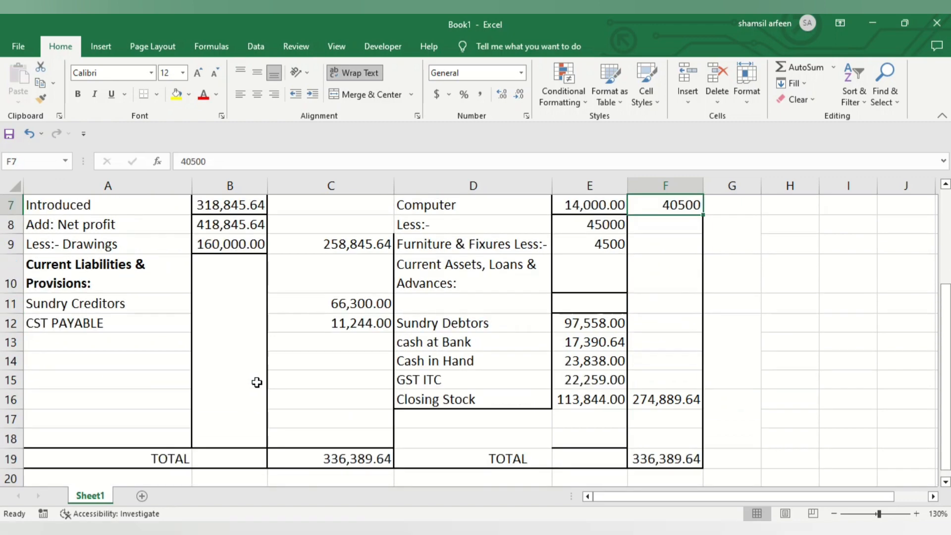
{"action": "key", "text": "Down"}
{"action": "key", "text": "Down"}
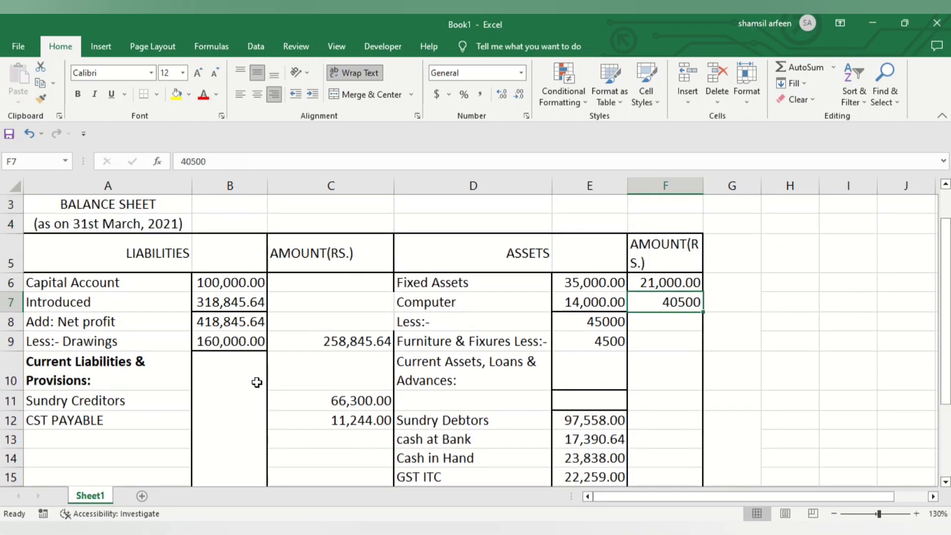
{"action": "key", "text": "ctrl+x"}
{"action": "key", "text": "Down"}
{"action": "key", "text": "Down"}
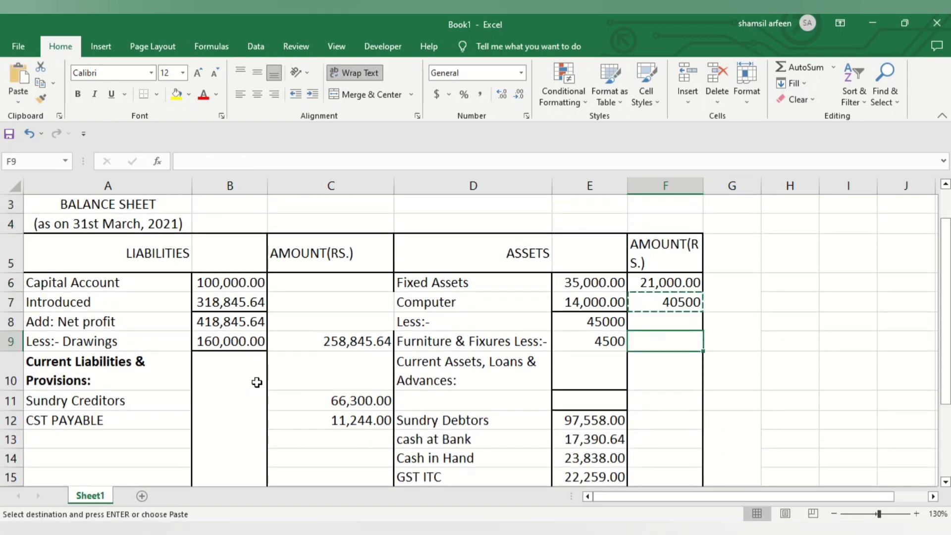
{"action": "key", "text": "ctrl+v"}
Move the 21,000.00 amount from F6 to F7, in line with the Computer row.
{"action": "key", "text": "Up"}
{"action": "key", "text": "Up"}
{"action": "key", "text": "Up"}
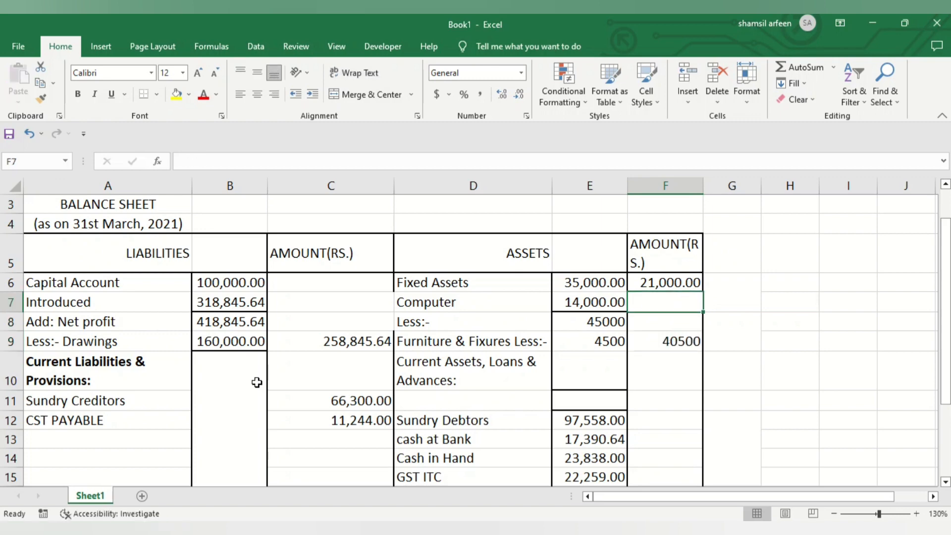
{"action": "key", "text": "ctrl+x"}
{"action": "key", "text": "Down"}
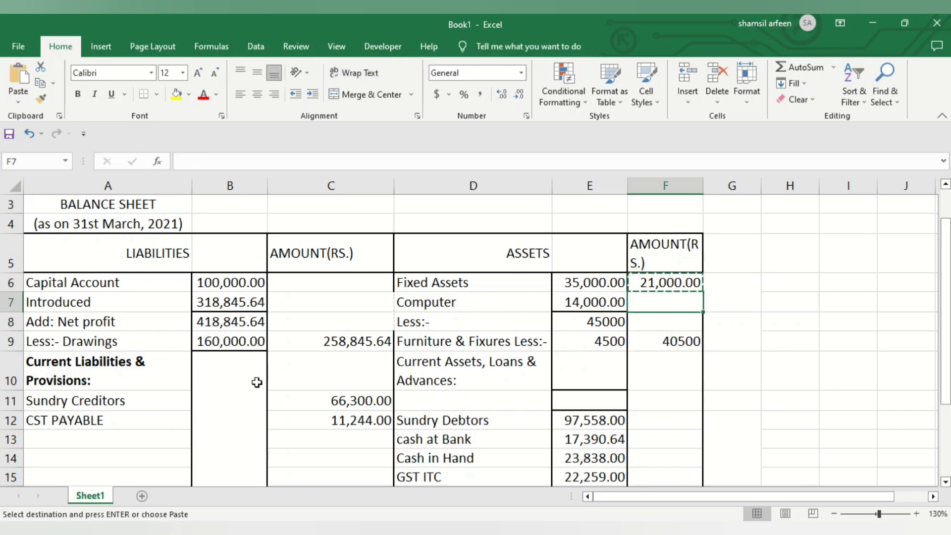
{"action": "key", "text": "ctrl+v"}
Make the Fixed Assets label in D6 bold.
{"action": "key", "text": "Left"}
{"action": "key", "text": "Left"}
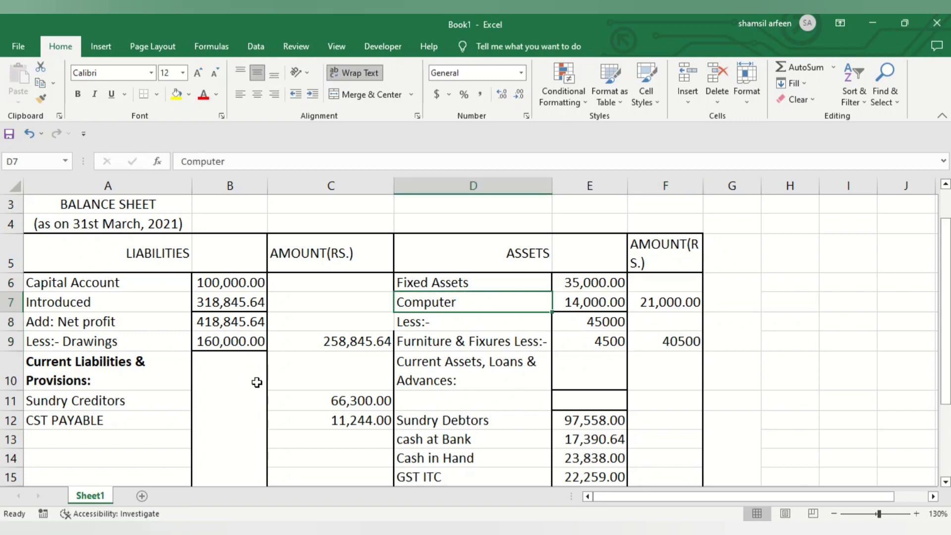
{"action": "key", "text": "Up"}
{"action": "key", "text": "ctrl+b"}
Complete the label in D8 so it reads Less:- Dep.
{"action": "key", "text": "Down"}
{"action": "key", "text": "Down"}
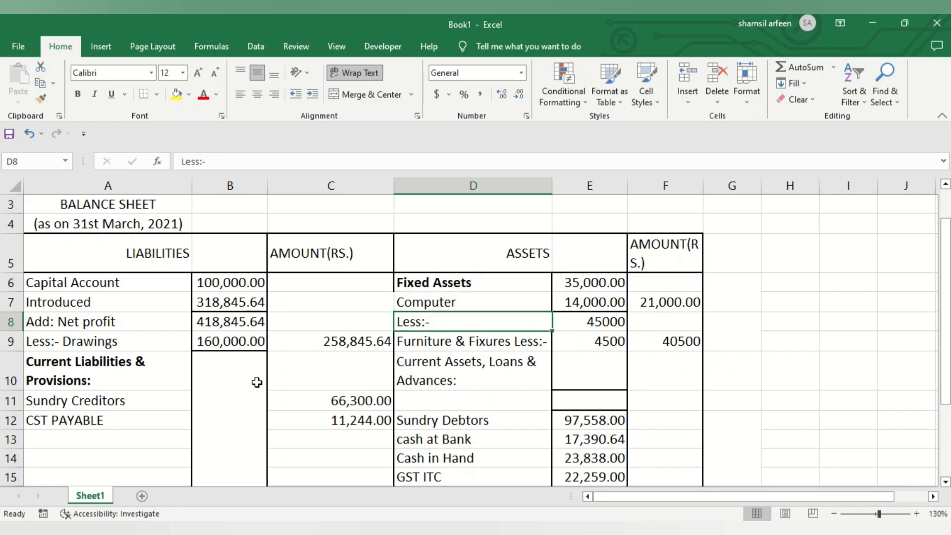
{"action": "key", "text": "F2"}
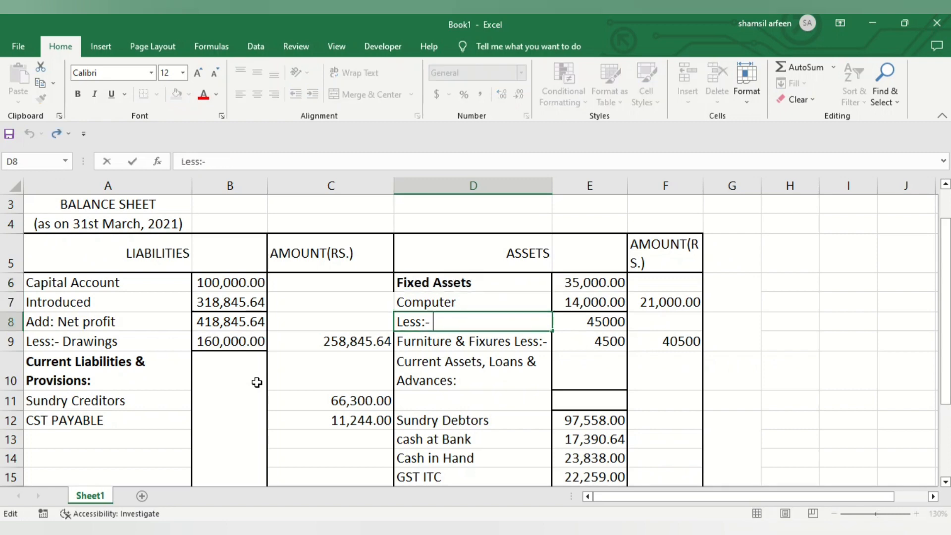
{"action": "type", "text": "Dep"}
{"action": "key", "text": "Return"}
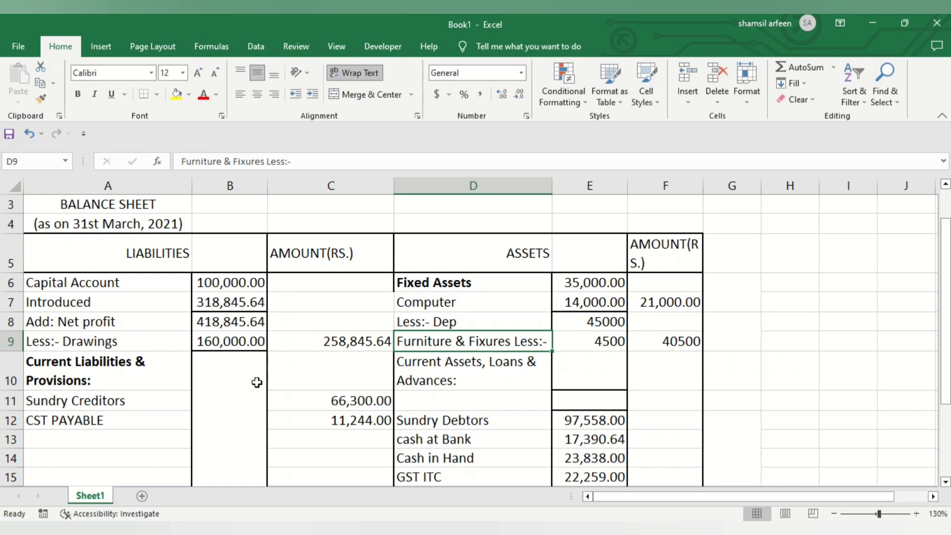
Insert two blank rows at row 10, above the Current Assets, Loans & Advances: heading.
{"action": "key", "text": "Down"}
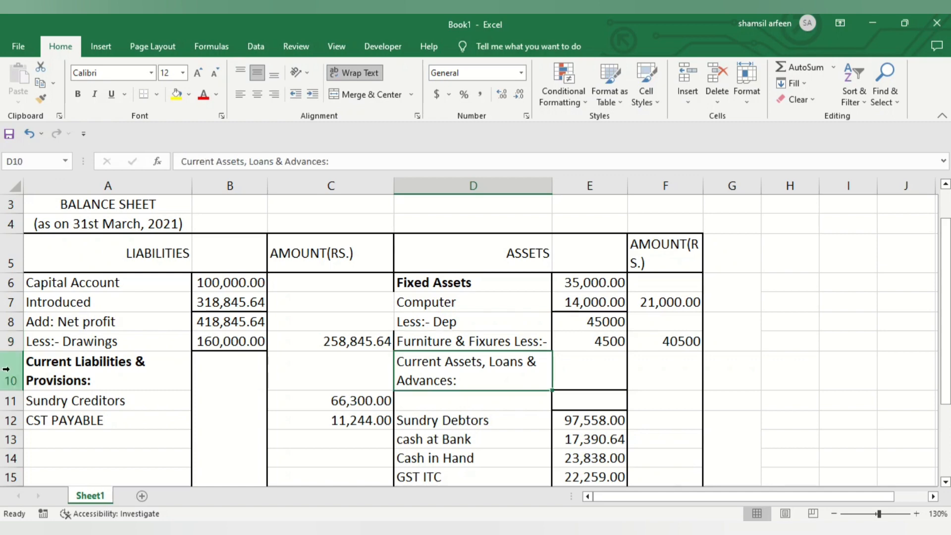
{"action": "left_click", "coordinate": [6, 369]}
{"action": "key", "text": "ctrl+shift+plus"}
{"action": "key", "text": "ctrl+shift+plus"}
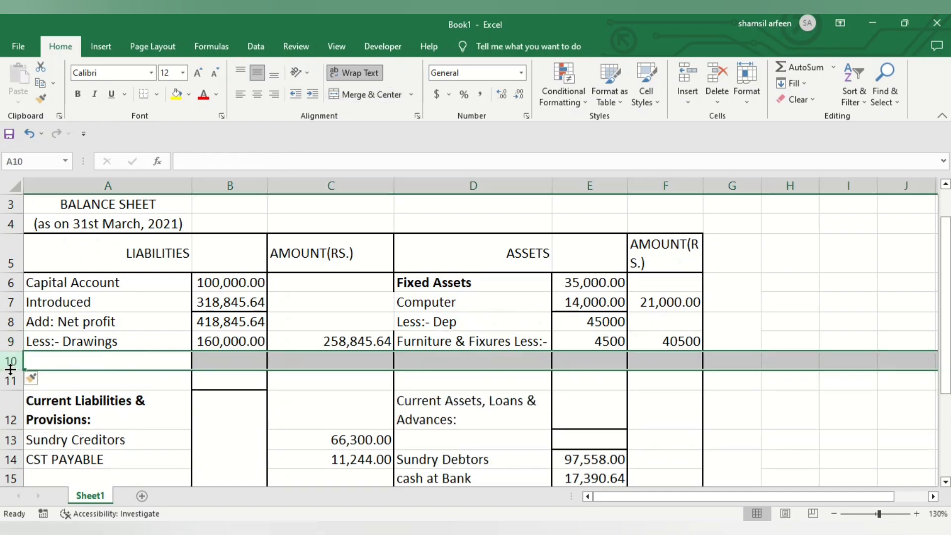
Enter the label Less:- Dep in D10, below Furniture & Fixures.
{"action": "key", "text": "Right"}
{"action": "key", "text": "Up"}
{"action": "key", "text": "Right"}
{"action": "key", "text": "Right"}
{"action": "key", "text": "Down"}
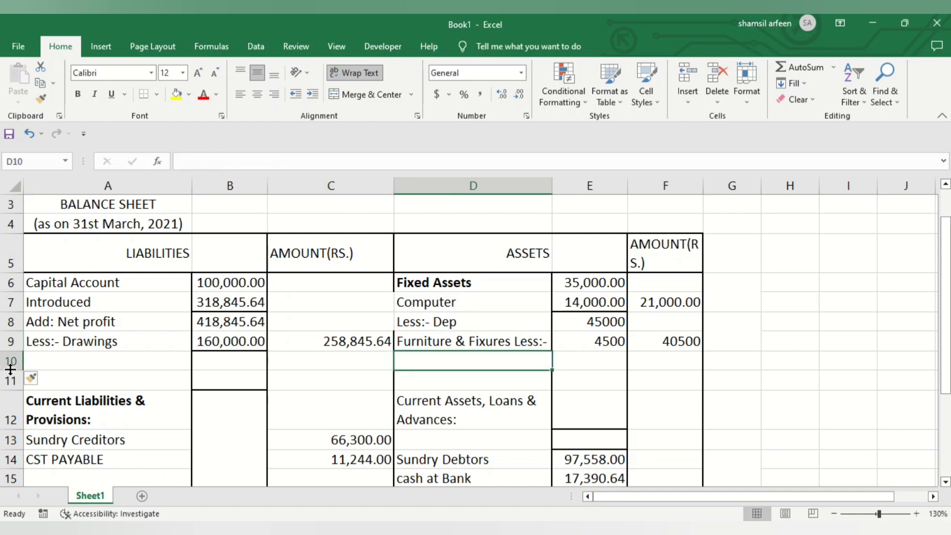
{"action": "type", "text": "Less:- Dep"}
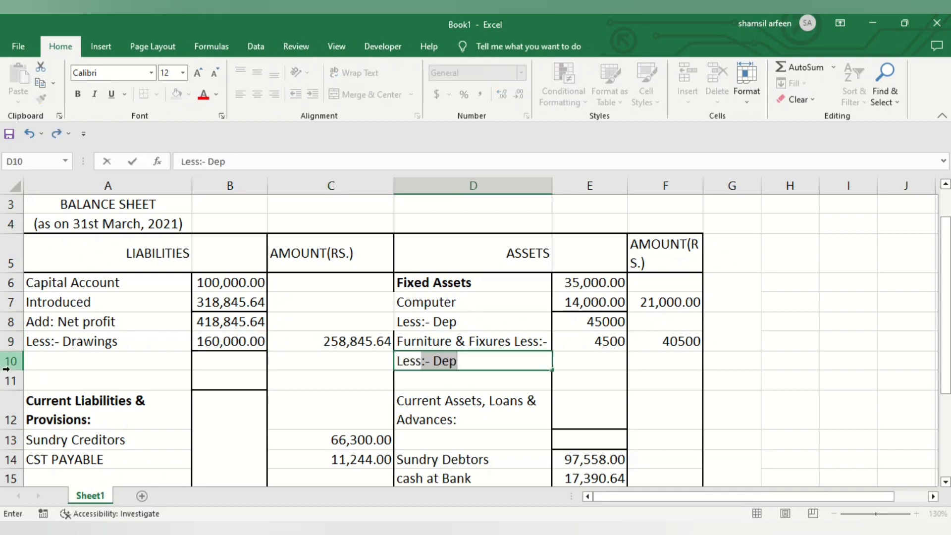
{"action": "key", "text": "Tab"}
Insert a cell at E8 and shift cells down so 45000 and 4500 line up with the Furniture & Fixures and depreciation rows.
{"action": "key", "text": "Up"}
{"action": "key", "text": "Up"}
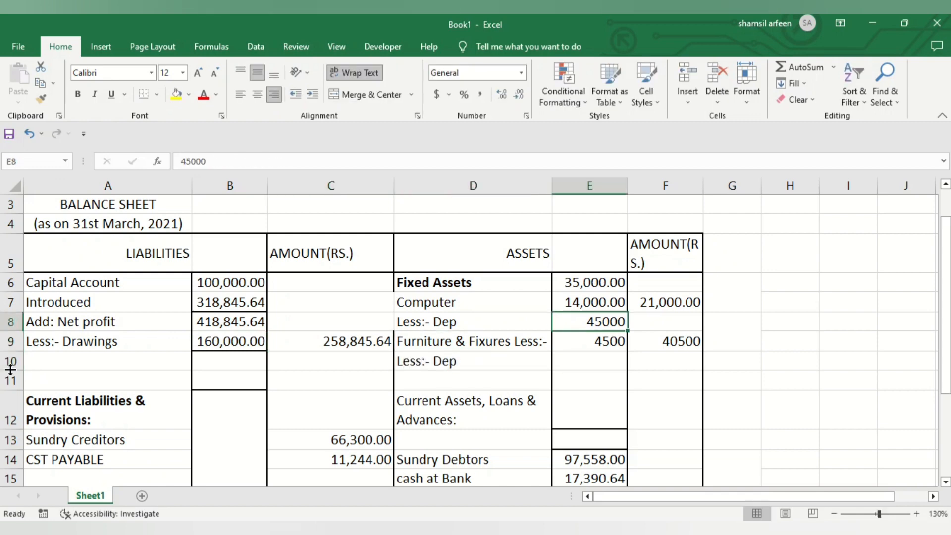
{"action": "key", "text": "ctrl+shift+plus"}
{"action": "key", "text": "Down"}
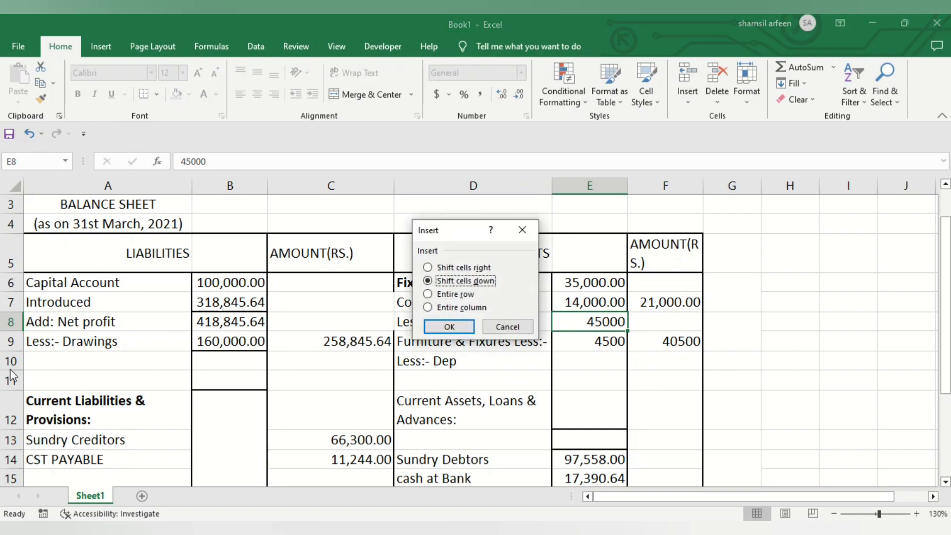
{"action": "key", "text": "Return"}
Move the 40500 amount from F9 to F10, in line with the second Less:- Dep row.
{"action": "key", "text": "Right"}
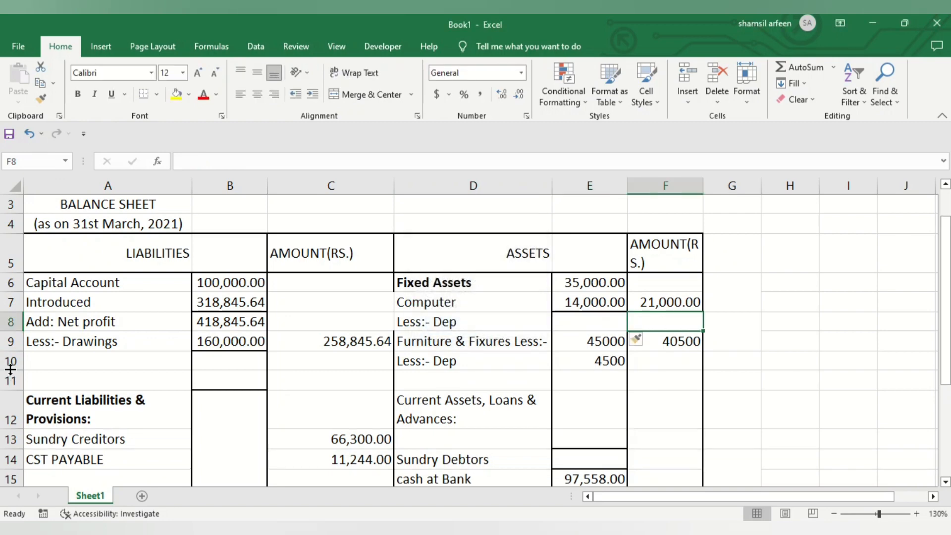
{"action": "key", "text": "Down"}
{"action": "key", "text": "Down"}
{"action": "key", "text": "Up"}
{"action": "key", "text": "ctrl+c"}
{"action": "key", "text": "ctrl+Down"}
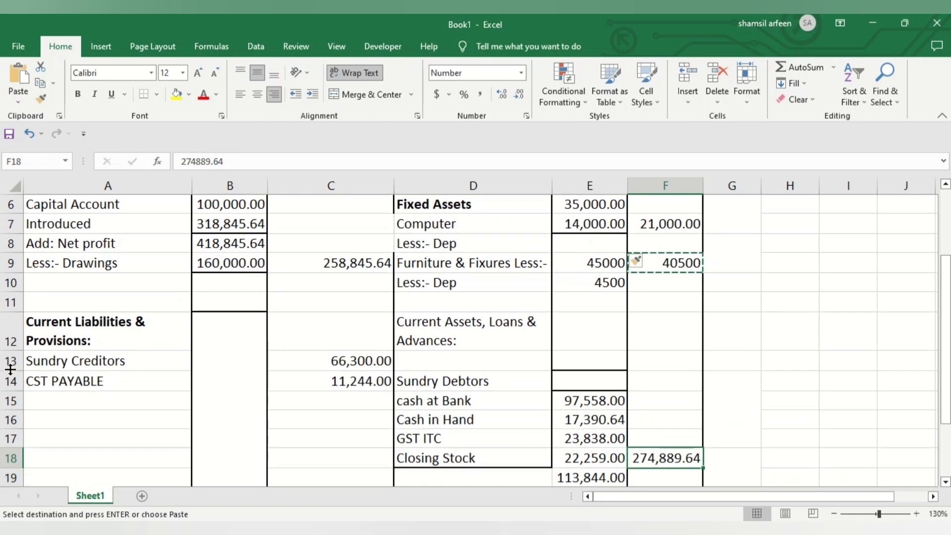
{"action": "left_click", "coordinate": [678, 280]}
{"action": "key", "text": "ctrl+v"}
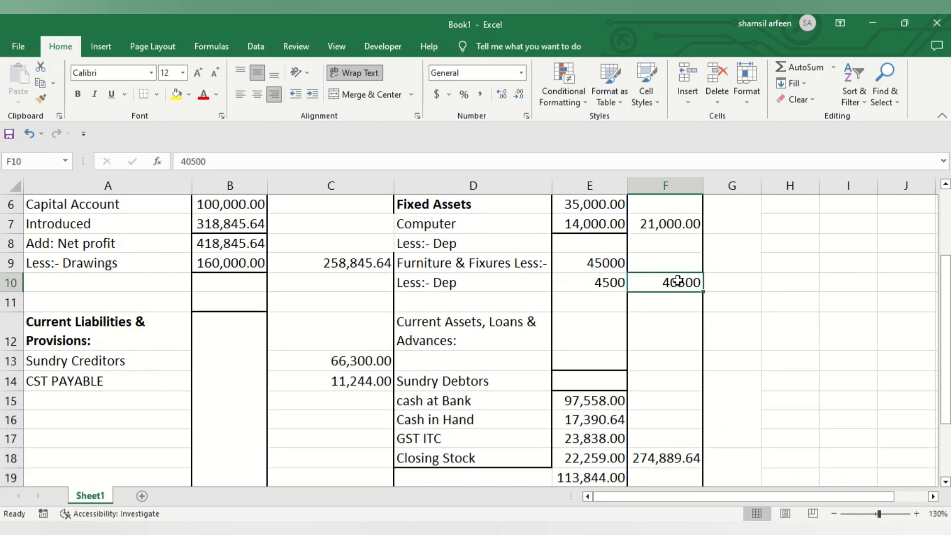
Check the asset amounts in column F from the depreciation rows down to the TOTAL row.
{"action": "key", "text": "Down"}
{"action": "key", "text": "Down"}
{"action": "key", "text": "Down"}
{"action": "key", "text": "Down"}
{"action": "key", "text": "Down"}
{"action": "key", "text": "Down"}
{"action": "key", "text": "Down"}
{"action": "key", "text": "Down"}
{"action": "key", "text": "Down"}
{"action": "key", "text": "Down"}
{"action": "key", "text": "Down"}
{"action": "key", "text": "Down"}
{"action": "key", "text": "Down"}
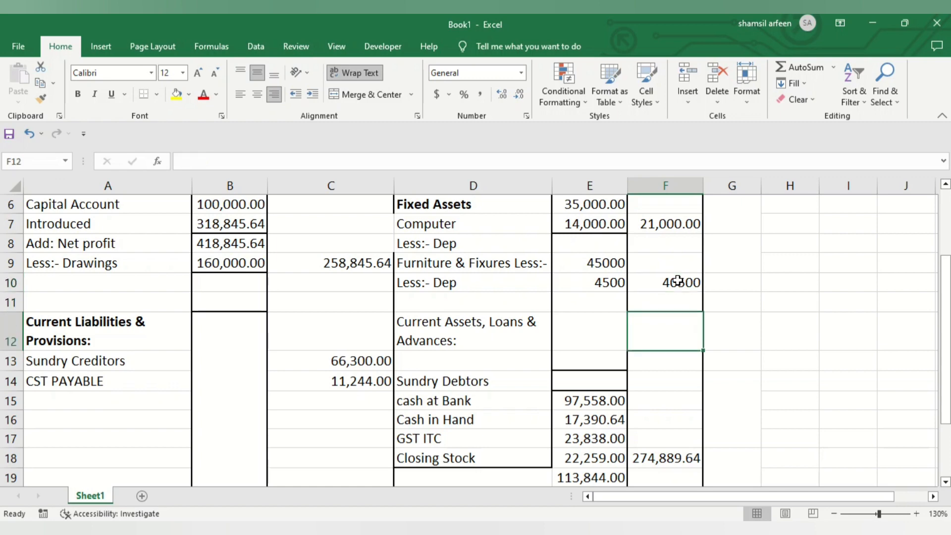
{"action": "key", "text": "Up"}
{"action": "key", "text": "Up"}
{"action": "key", "text": "Up"}
{"action": "key", "text": "Up"}
{"action": "key", "text": "Up"}
{"action": "key", "text": "Up"}
{"action": "key", "text": "Up"}
{"action": "key", "text": "Up"}
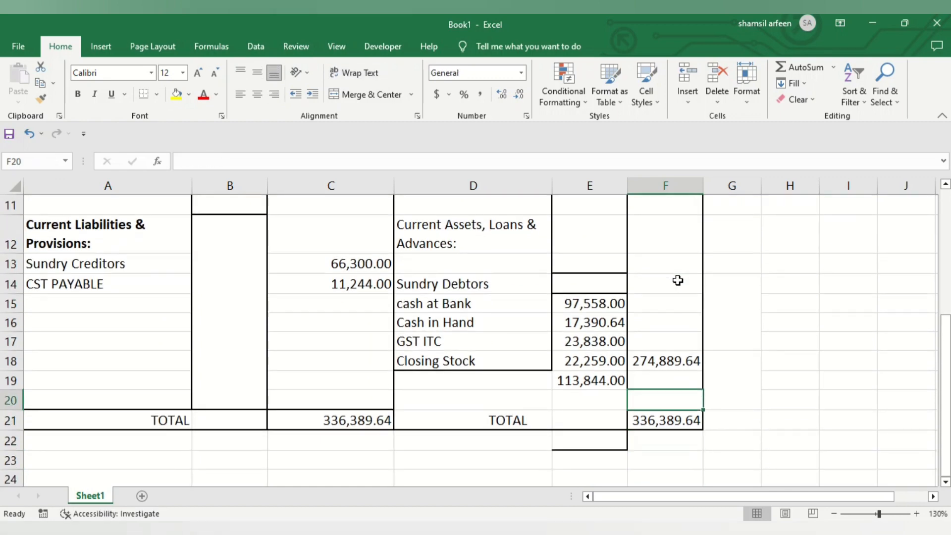
{"action": "key", "text": "Right"}
{"action": "key", "text": "Down"}
{"action": "key", "text": "Down"}
{"action": "key", "text": "Down"}
{"action": "key", "text": "Down"}
{"action": "key", "text": "Down"}
{"action": "key", "text": "Down"}
{"action": "key", "text": "Down"}
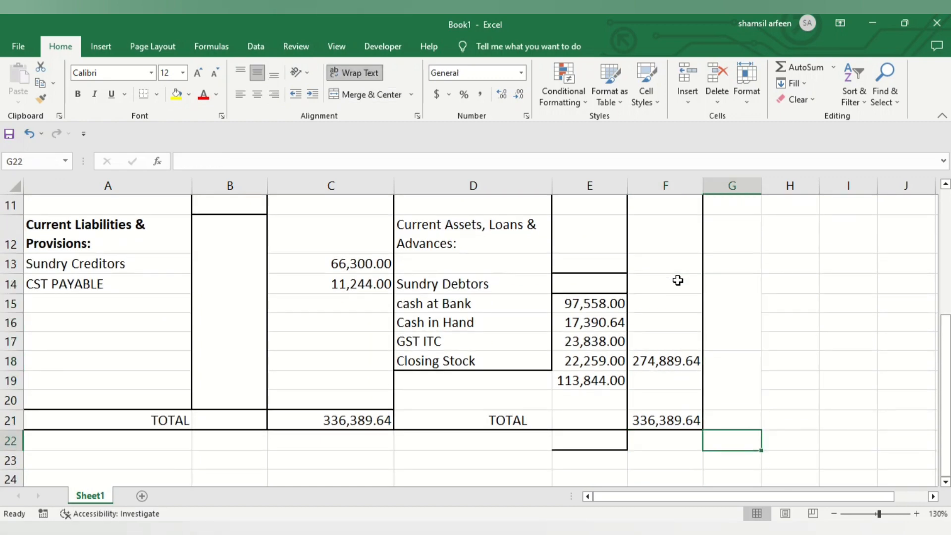
Apply thick outside borders to the TOTAL row, A21:F21.
{"action": "key", "text": "Left"}
{"action": "key", "text": "Up"}
{"action": "key", "text": "shift+Left"}
{"action": "key", "text": "shift+Left"}
{"action": "key", "text": "shift+Left"}
{"action": "key", "text": "shift+Left"}
{"action": "key", "text": "shift+Left"}
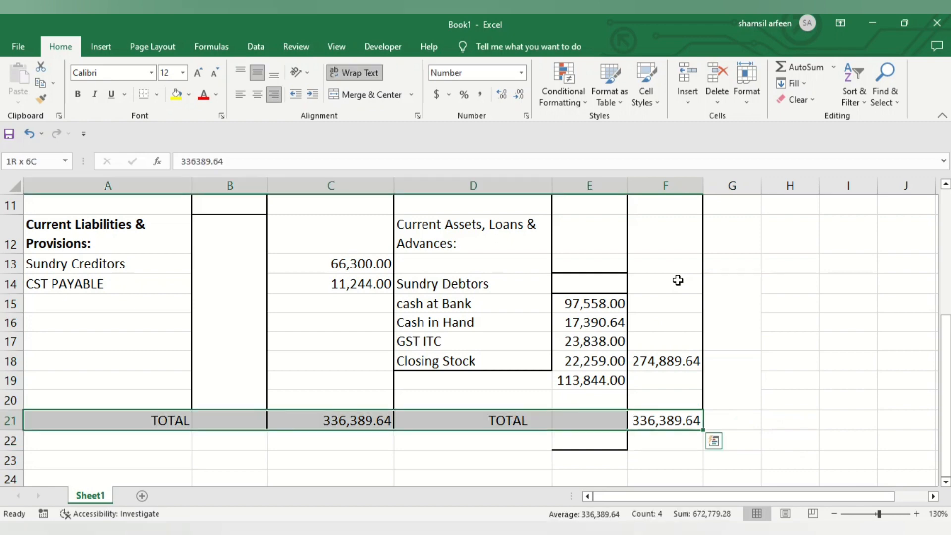
{"action": "left_click", "coordinate": [157, 96]}
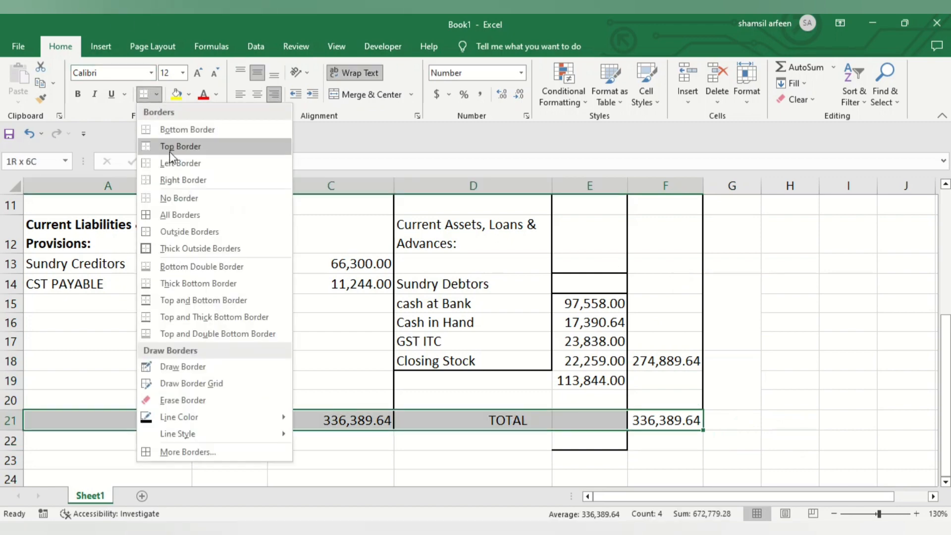
{"action": "left_click", "coordinate": [183, 249]}
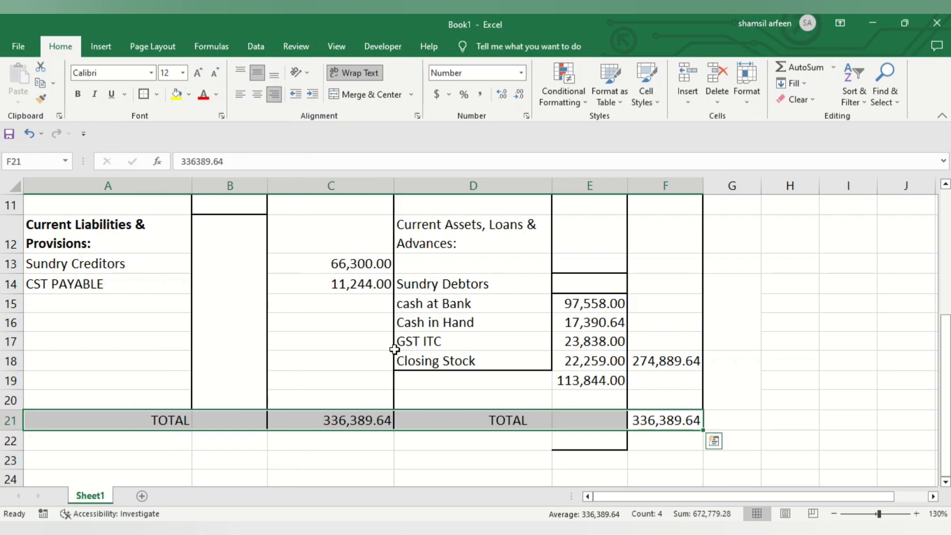
Review the asset labels in column D from Closing Stock up to the headings and back down to GST ITC.
{"action": "left_click", "coordinate": [395, 348]}
{"action": "key", "text": "Up"}
{"action": "key", "text": "Up"}
{"action": "key", "text": "Up"}
{"action": "key", "text": "Up"}
{"action": "key", "text": "Up"}
{"action": "key", "text": "Up"}
{"action": "key", "text": "Up"}
{"action": "key", "text": "Up"}
{"action": "key", "text": "Up"}
{"action": "key", "text": "Up"}
{"action": "key", "text": "Up"}
{"action": "key", "text": "Up"}
{"action": "key", "text": "Up"}
{"action": "key", "text": "Up"}
{"action": "key", "text": "Up"}
{"action": "key", "text": "Up"}
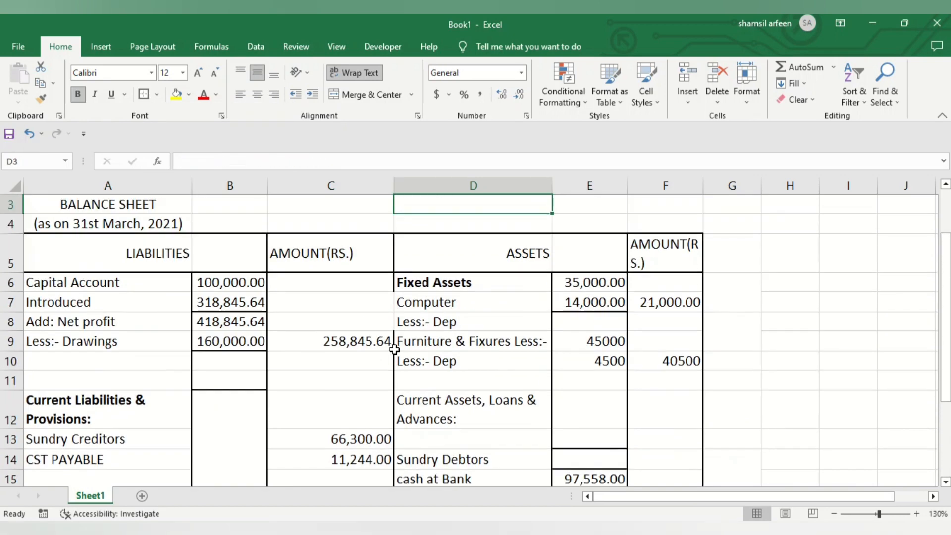
{"action": "key", "text": "Down"}
{"action": "key", "text": "Down"}
{"action": "key", "text": "Down"}
{"action": "key", "text": "Down"}
{"action": "key", "text": "Down"}
{"action": "key", "text": "Down"}
{"action": "key", "text": "Down"}
{"action": "key", "text": "Down"}
{"action": "key", "text": "Down"}
{"action": "key", "text": "Down"}
{"action": "key", "text": "Down"}
{"action": "key", "text": "Down"}
{"action": "key", "text": "Down"}
{"action": "key", "text": "Down"}
{"action": "key", "text": "Down"}
{"action": "key", "text": "Down"}
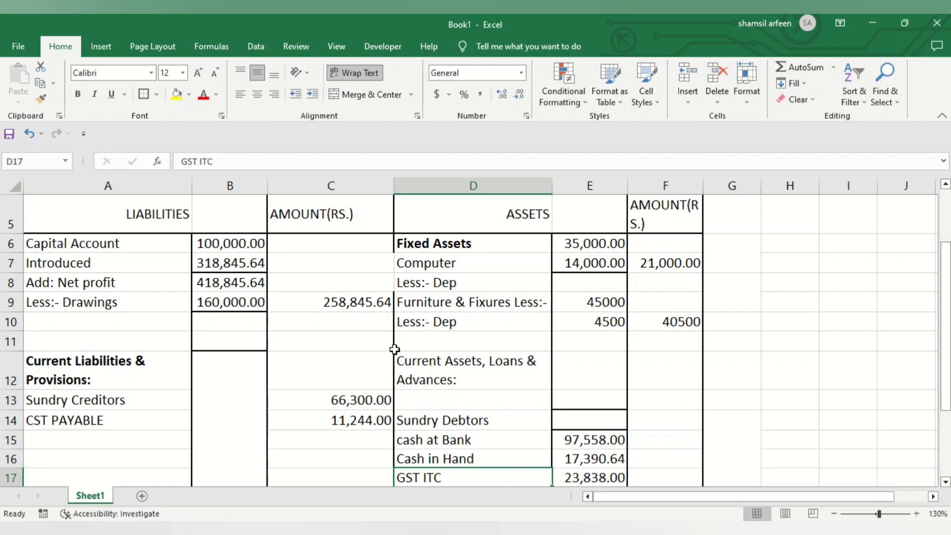
{"action": "key", "text": "Right"}
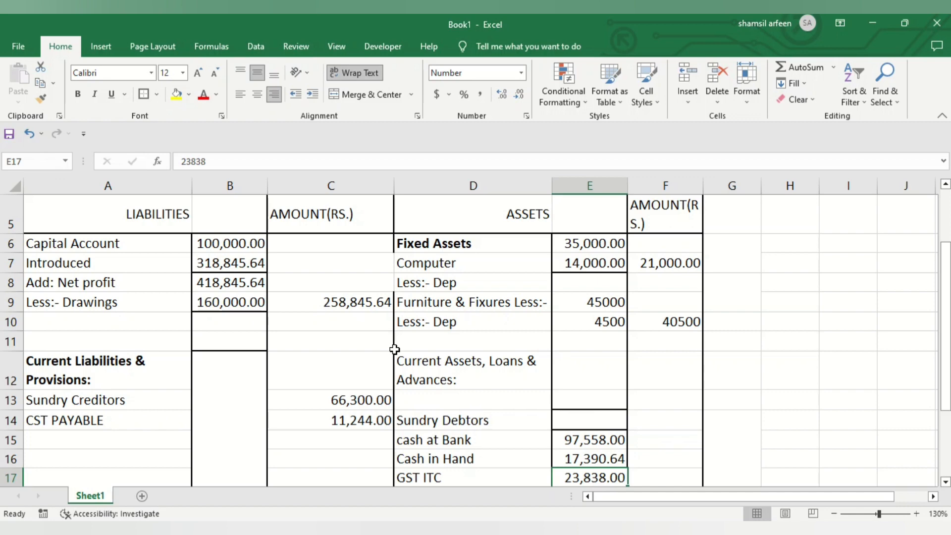
Merge and center the XYZ title across A1:F1.
{"action": "key", "text": "Up"}
{"action": "key", "text": "Up"}
{"action": "key", "text": "Up"}
{"action": "key", "text": "Up"}
{"action": "key", "text": "Up"}
{"action": "key", "text": "Up"}
{"action": "key", "text": "Up"}
{"action": "key", "text": "Up"}
{"action": "key", "text": "Up"}
{"action": "key", "text": "Up"}
{"action": "key", "text": "Up"}
{"action": "key", "text": "Up"}
{"action": "key", "text": "Up"}
{"action": "key", "text": "Up"}
{"action": "key", "text": "Up"}
{"action": "key", "text": "Up"}
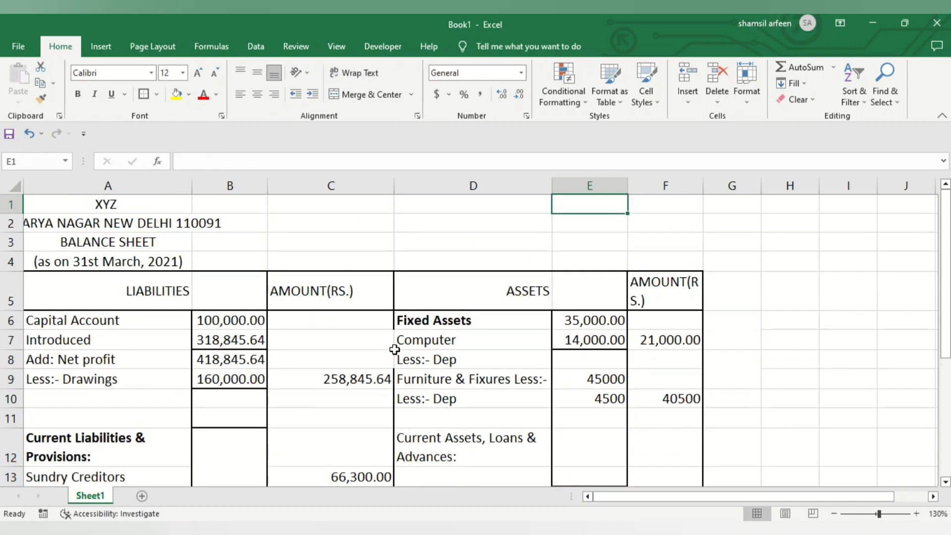
{"action": "key", "text": "Down"}
{"action": "key", "text": "Left"}
{"action": "key", "text": "Left"}
{"action": "key", "text": "Left"}
{"action": "key", "text": "Left"}
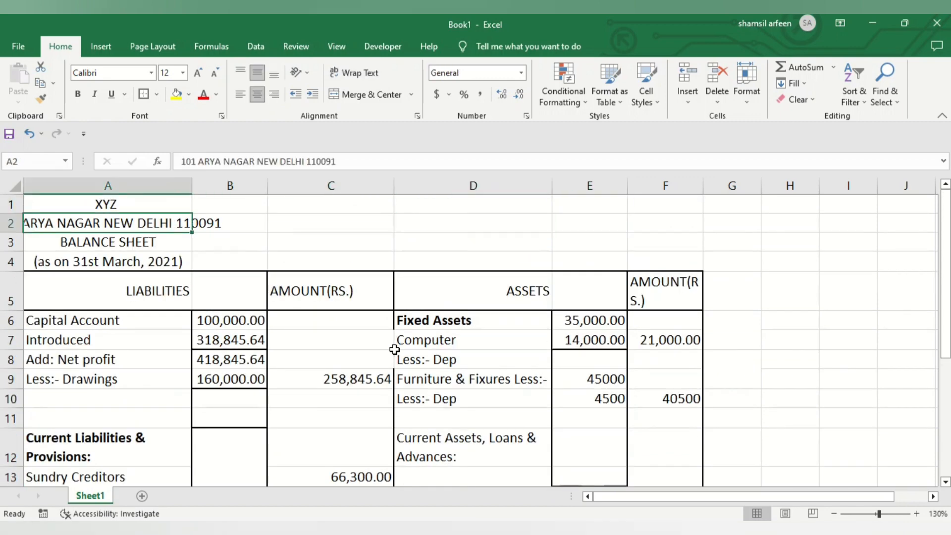
{"action": "key", "text": "Up"}
{"action": "key", "text": "shift+Right"}
{"action": "key", "text": "shift+Right"}
{"action": "key", "text": "shift+Right"}
{"action": "key", "text": "shift+Right"}
{"action": "key", "text": "shift+Right"}
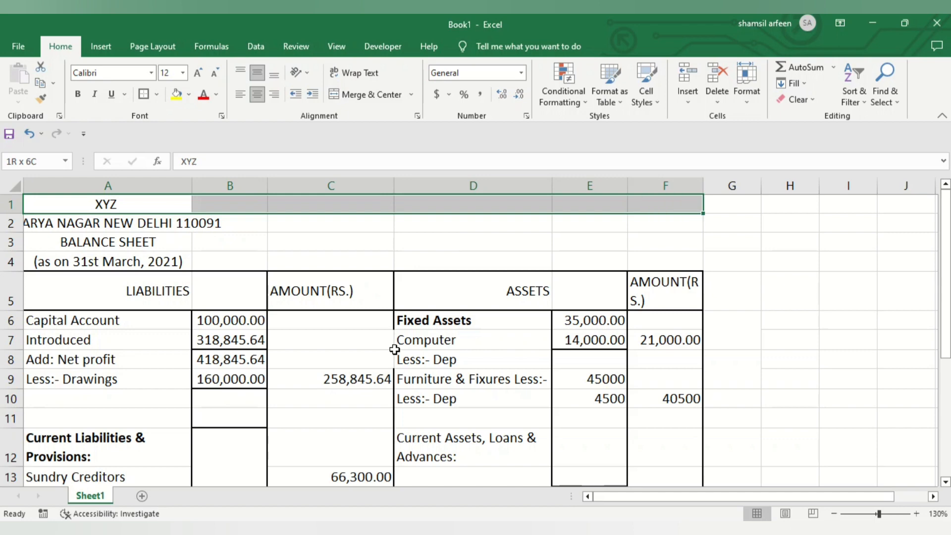
{"action": "left_click", "coordinate": [377, 94]}
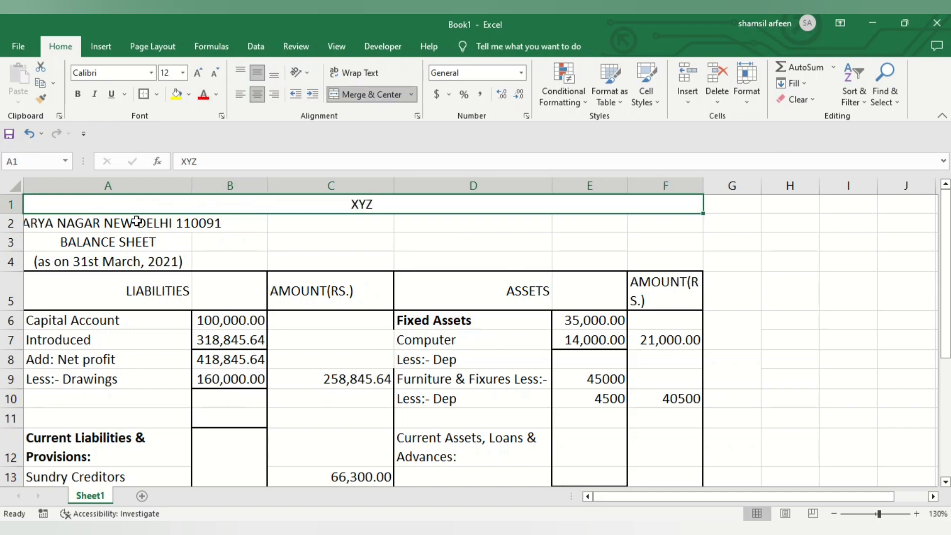
Merge and center the address, BALANCE SHEET and date lines in rows 2 to 4, each across columns A to F.
{"action": "left_click_drag", "start_coordinate": [138, 219], "coordinate": [639, 225]}
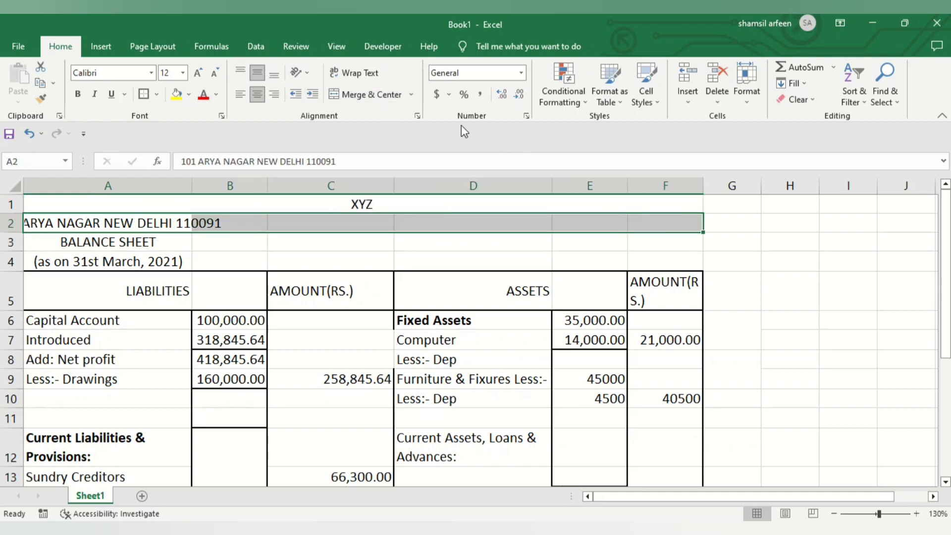
{"action": "left_click", "coordinate": [369, 96]}
{"action": "left_click_drag", "start_coordinate": [127, 243], "coordinate": [644, 240]}
{"action": "left_click", "coordinate": [377, 95]}
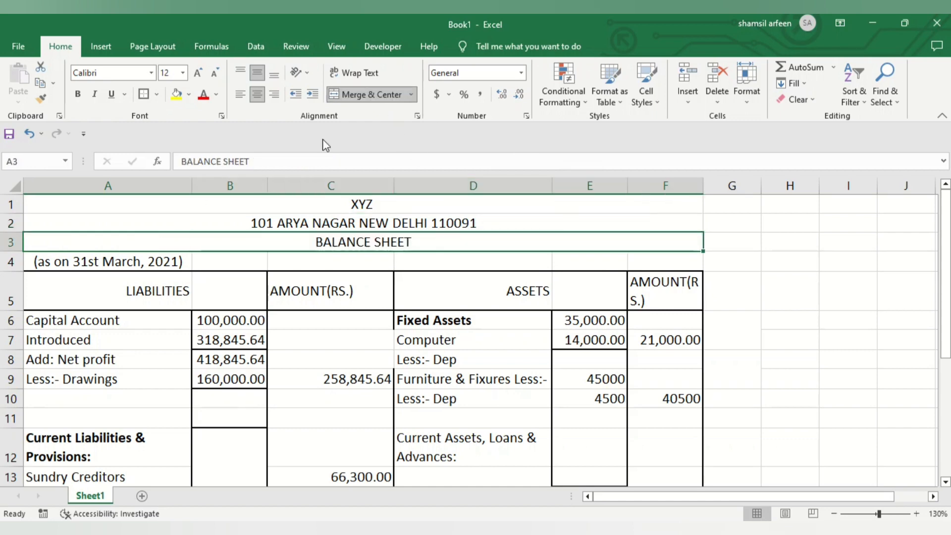
{"action": "left_click_drag", "start_coordinate": [149, 272], "coordinate": [633, 263]}
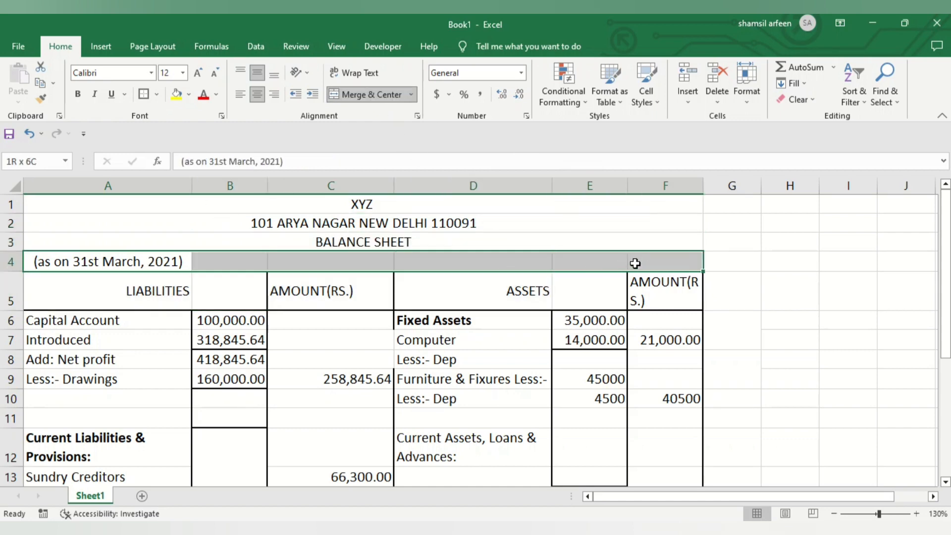
{"action": "left_click", "coordinate": [369, 94]}
Review the corrected balance sheet from the asset rows down to the TOTAL row and back up to the title.
{"action": "left_click", "coordinate": [479, 356]}
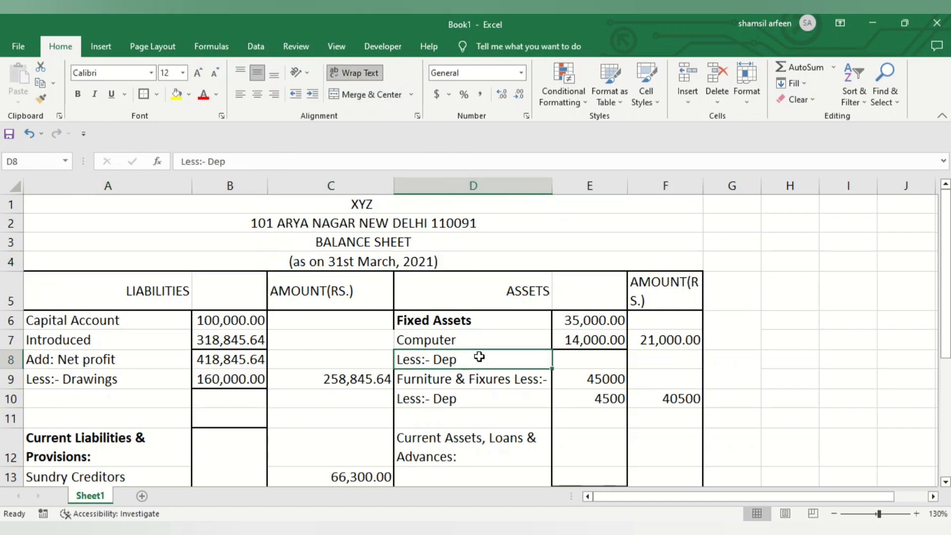
{"action": "key", "text": "Down"}
{"action": "key", "text": "Down"}
{"action": "key", "text": "Down"}
{"action": "key", "text": "Down"}
{"action": "key", "text": "Down"}
{"action": "key", "text": "Down"}
{"action": "key", "text": "Down"}
{"action": "key", "text": "Down"}
{"action": "key", "text": "Down"}
{"action": "key", "text": "Down"}
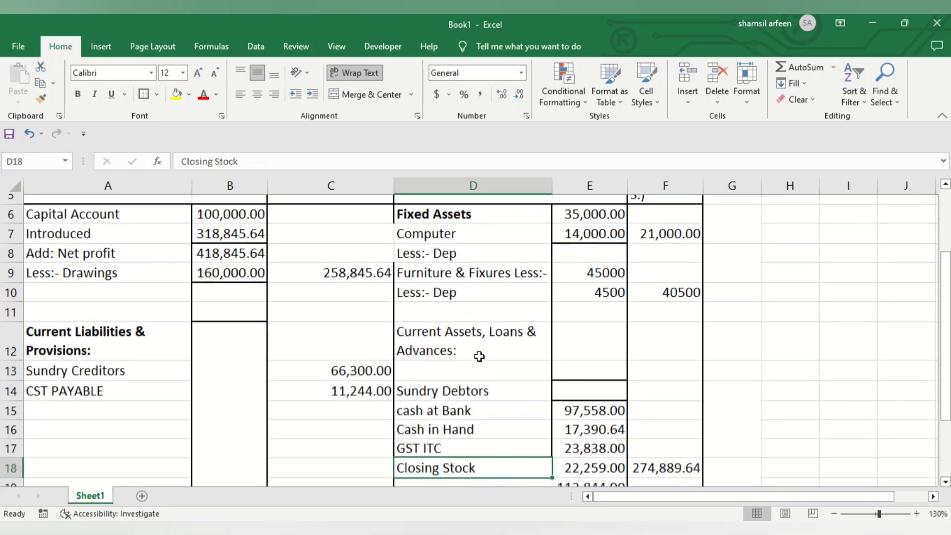
{"action": "key", "text": "Down"}
{"action": "key", "text": "Down"}
{"action": "key", "text": "Down"}
{"action": "key", "text": "Up"}
{"action": "key", "text": "Up"}
{"action": "key", "text": "Up"}
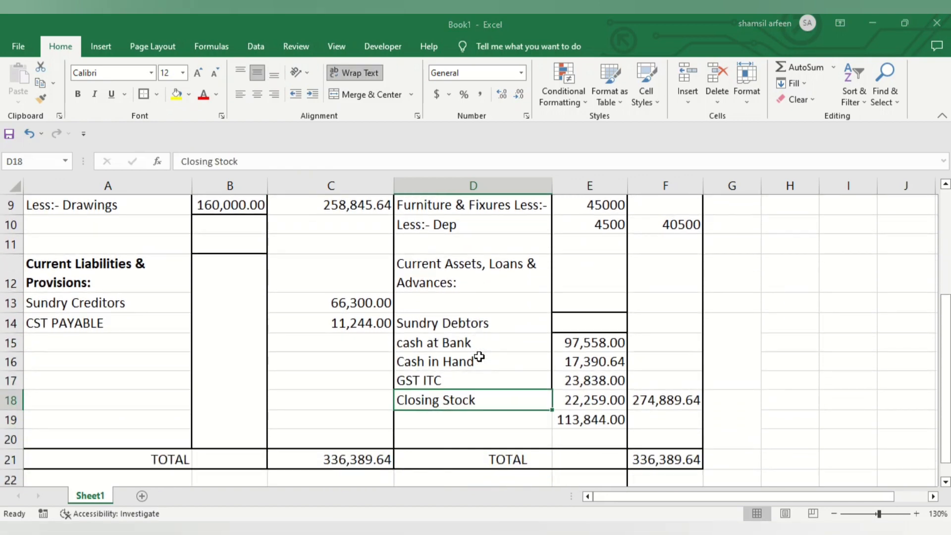
{"action": "key", "text": "ctrl+s"}
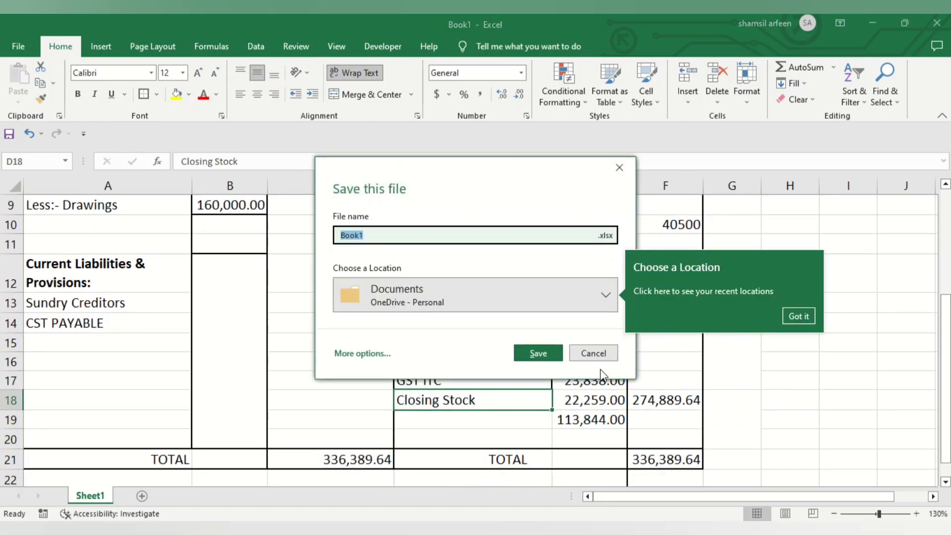
{"action": "left_click", "coordinate": [601, 356]}
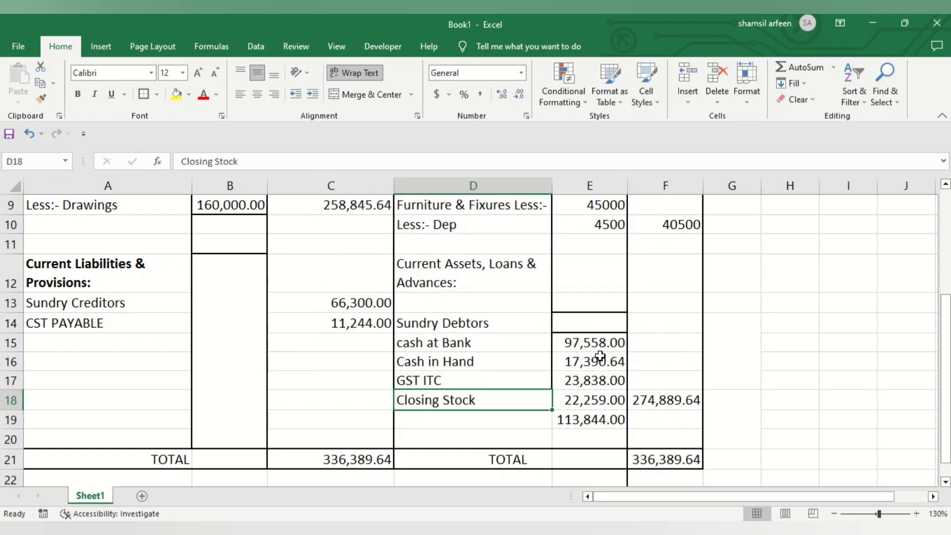
{"action": "key", "text": "Up"}
{"action": "key", "text": "Up"}
{"action": "key", "text": "Up"}
{"action": "key", "text": "Up"}
{"action": "key", "text": "Up"}
{"action": "key", "text": "Up"}
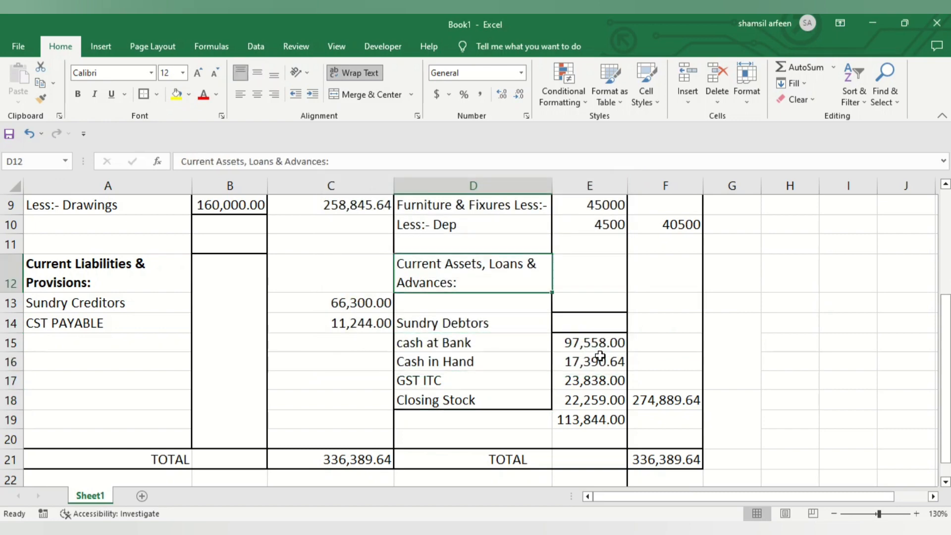
{"action": "key", "text": "ctrl+Home"}
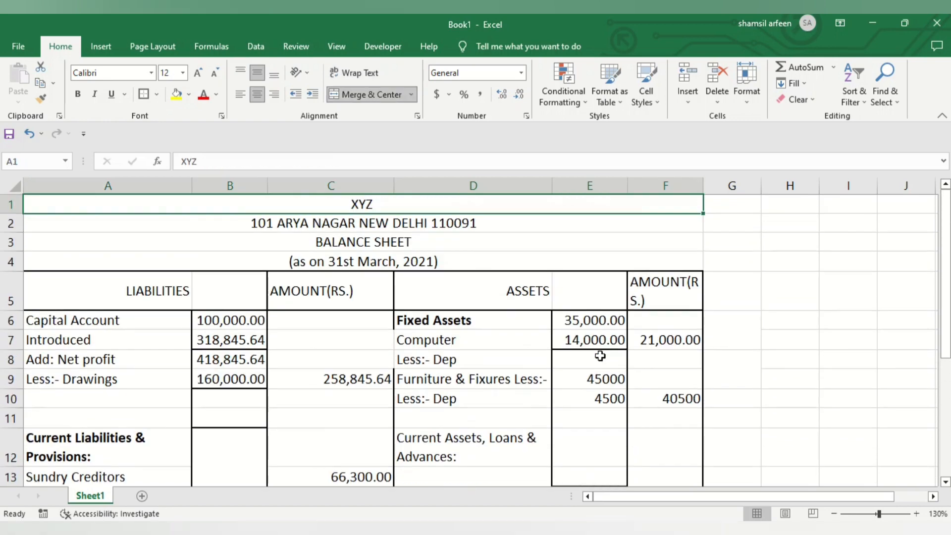
Switch to Google Chrome and dismiss the update notice.
{"action": "left_click", "coordinate": [392, 519]}
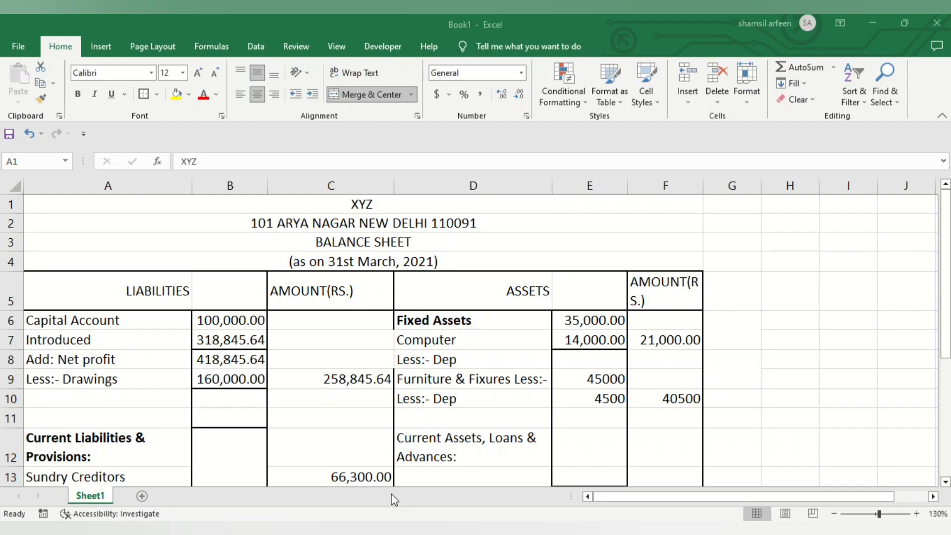
{"action": "key", "text": "alt+Tab"}
{"action": "key", "text": "alt+shift+Tab"}
{"action": "key", "text": "alt+shift+Tab"}
{"action": "key", "text": "alt+shift+Tab"}
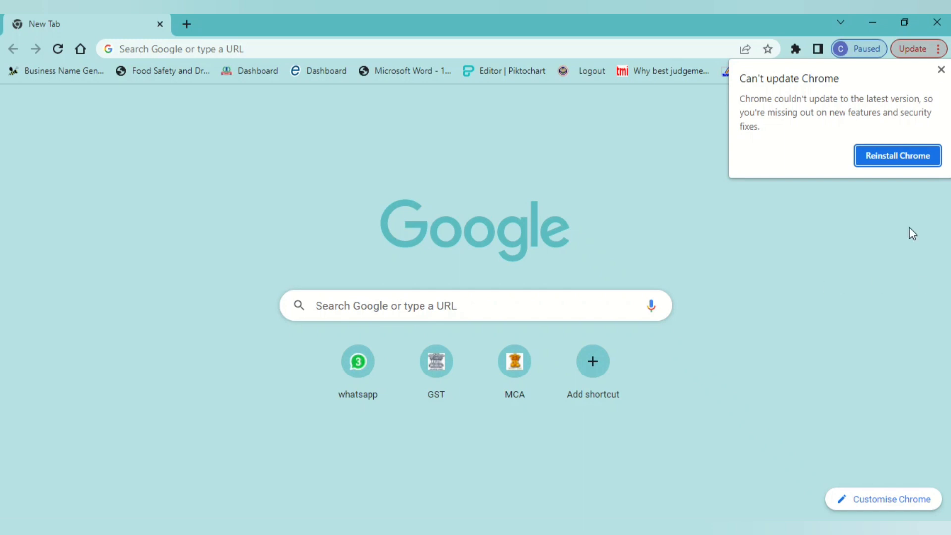
{"action": "left_click", "coordinate": [940, 70]}
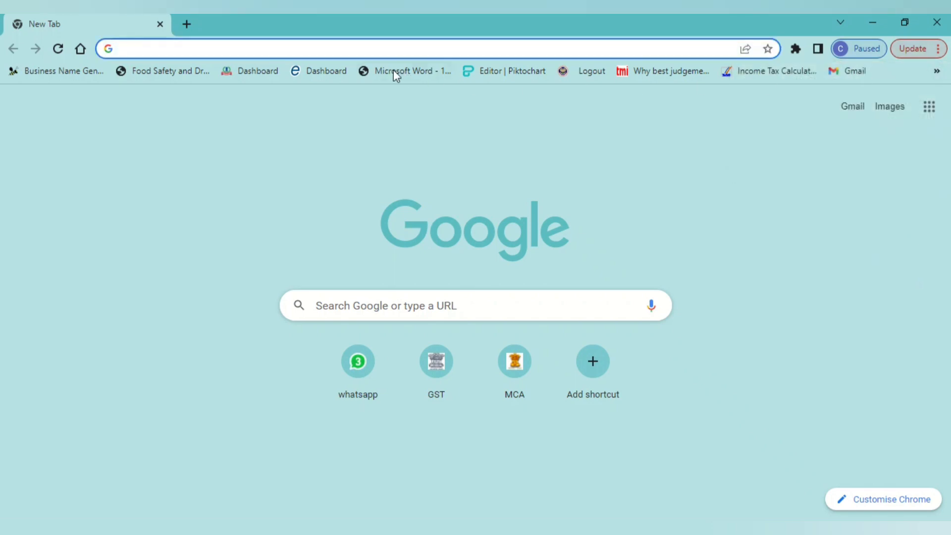
Search Google for bigpdf and open the Compress PDF page on bigpdf.11zon.com.
{"action": "left_click", "coordinate": [348, 45]}
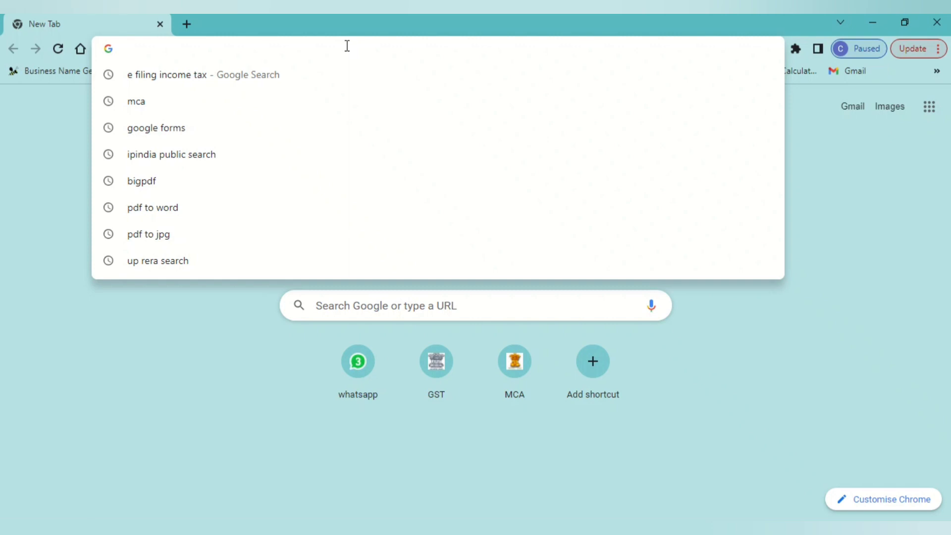
{"action": "type", "text": "bigpdf"}
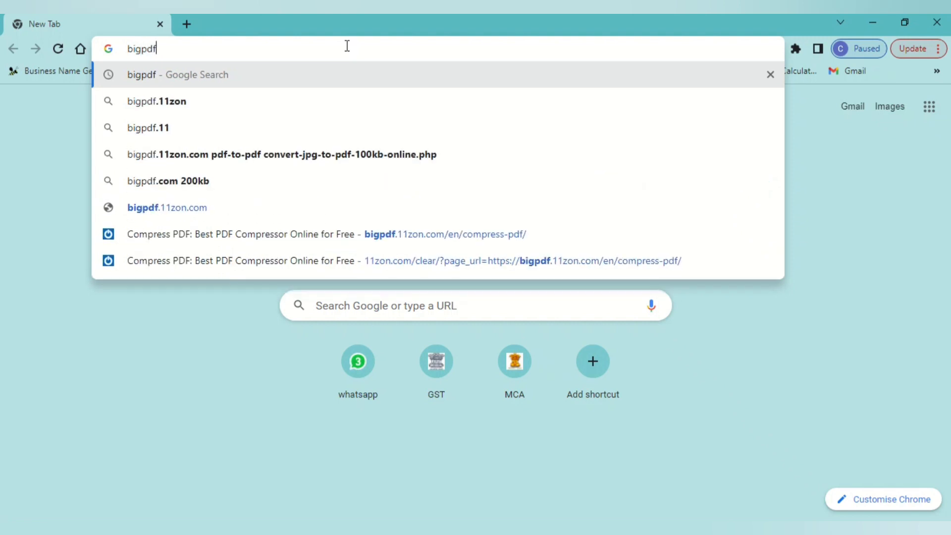
{"action": "key", "text": "Return"}
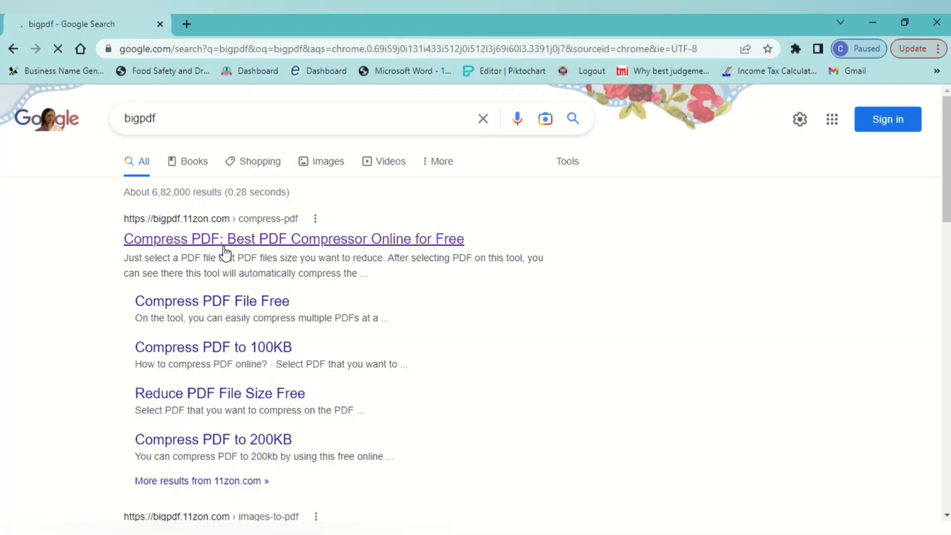
{"action": "left_click", "coordinate": [224, 246]}
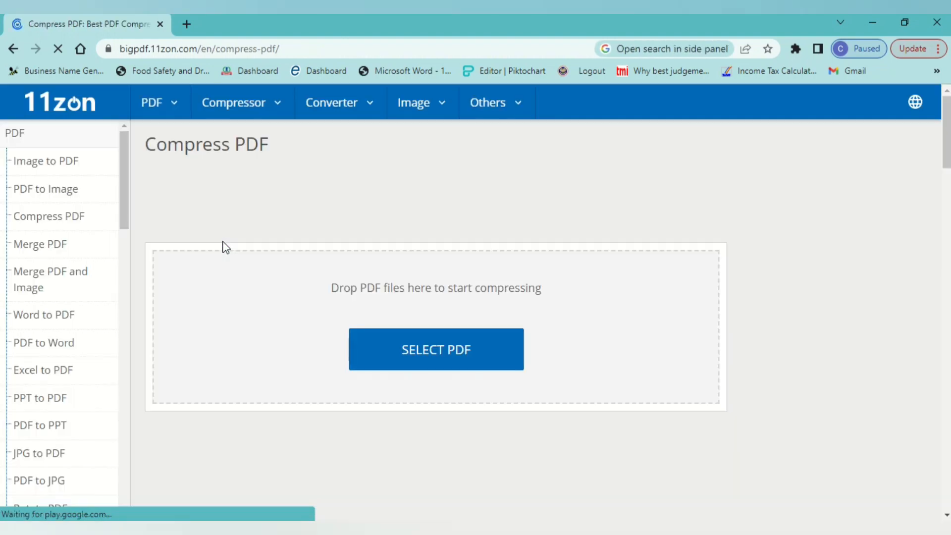
{"action": "mouse_move", "coordinate": [159, 106]}
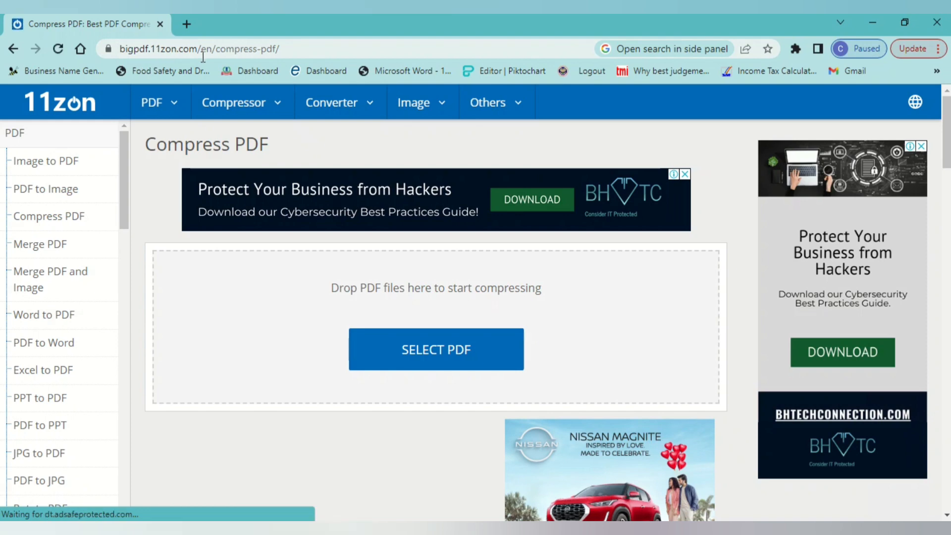
{"action": "mouse_move", "coordinate": [233, 102]}
Add Documents.PDF from the imp folder to the Compress PDF page for compression.
{"action": "key", "text": "alt+Tab"}
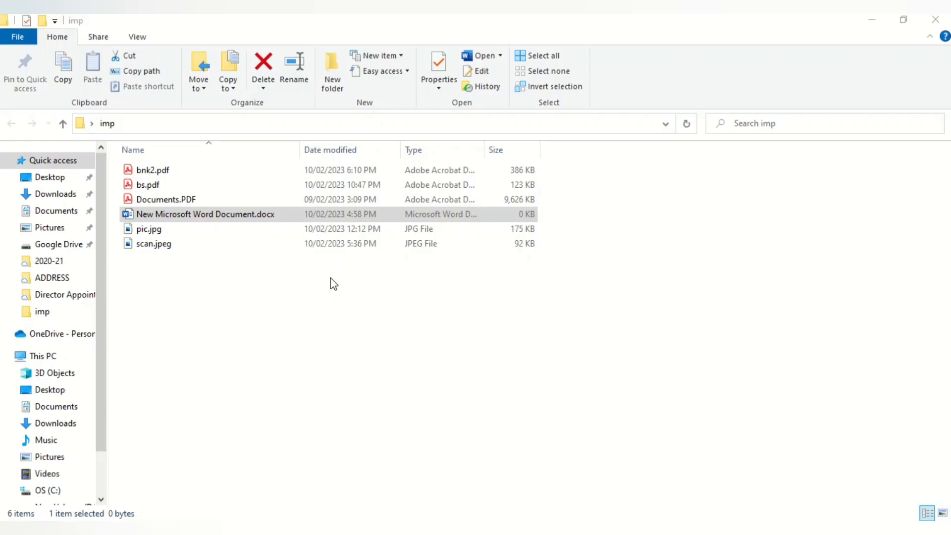
{"action": "left_click", "coordinate": [524, 200]}
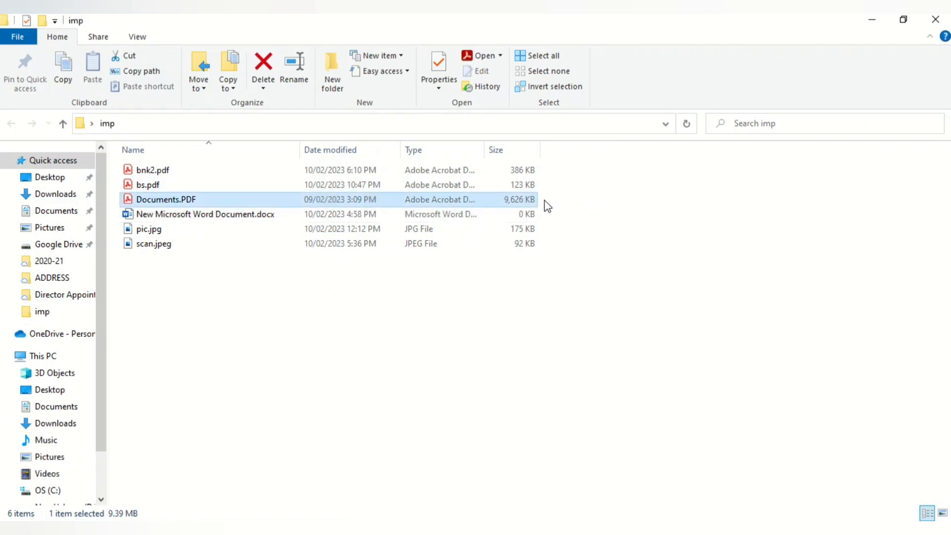
{"action": "left_click_drag", "start_coordinate": [529, 206], "coordinate": [451, 367]}
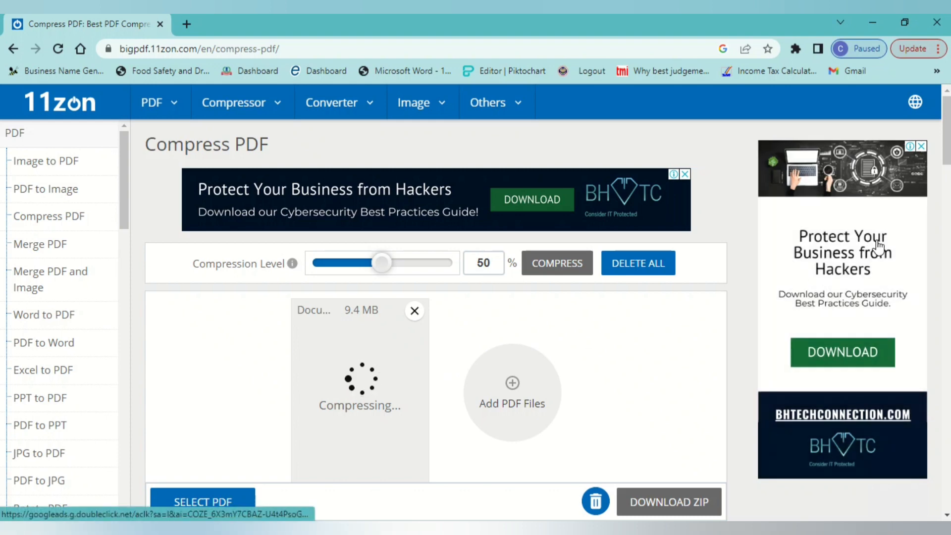
{"action": "left_click_drag", "start_coordinate": [949, 141], "coordinate": [950, 152]}
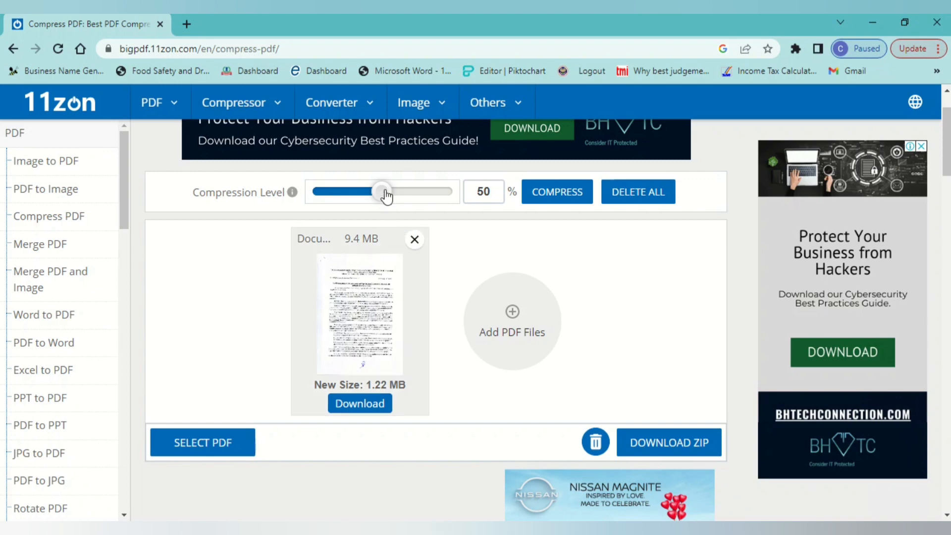
Recompress the uploaded PDF at a compression level of 66%, and once more at 75%.
{"action": "left_click_drag", "start_coordinate": [383, 195], "coordinate": [403, 200]}
{"action": "left_click", "coordinate": [548, 192]}
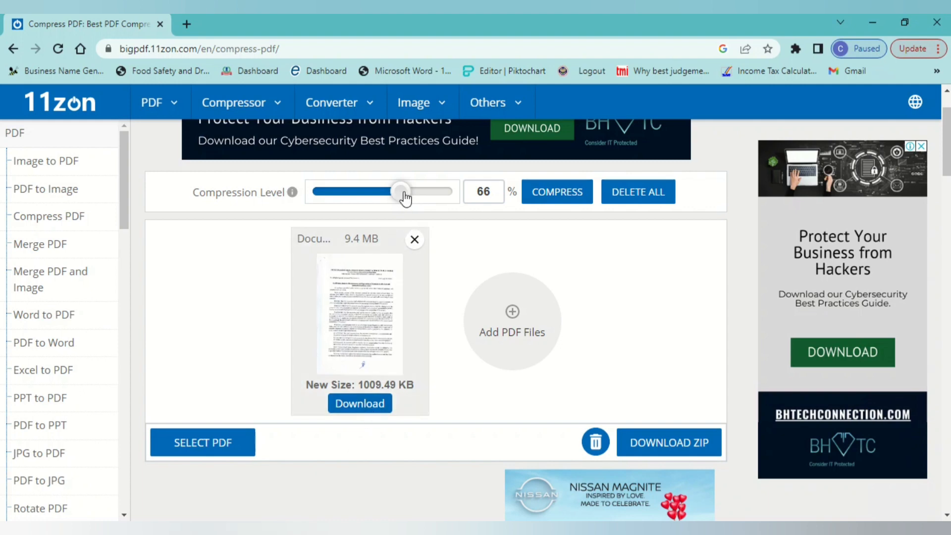
{"action": "left_click_drag", "start_coordinate": [400, 193], "coordinate": [413, 195]}
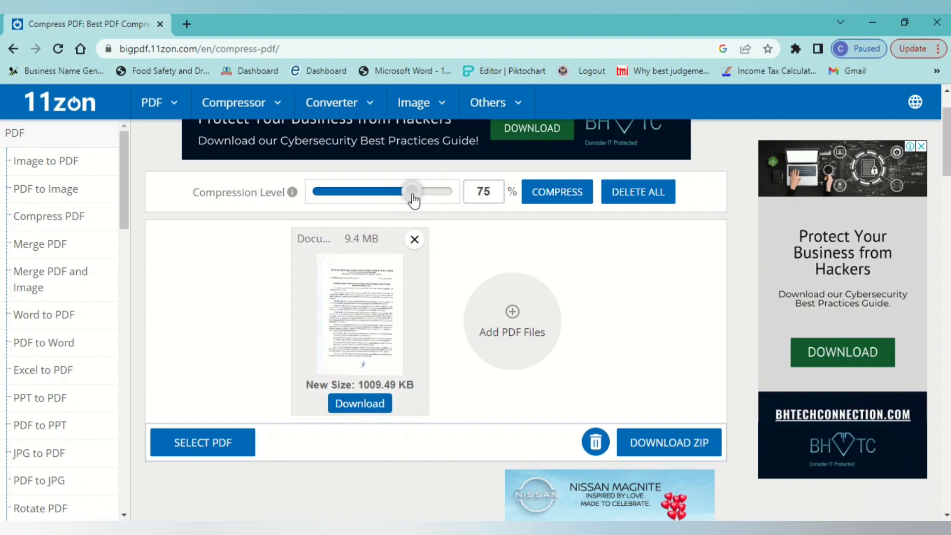
{"action": "left_click", "coordinate": [577, 194]}
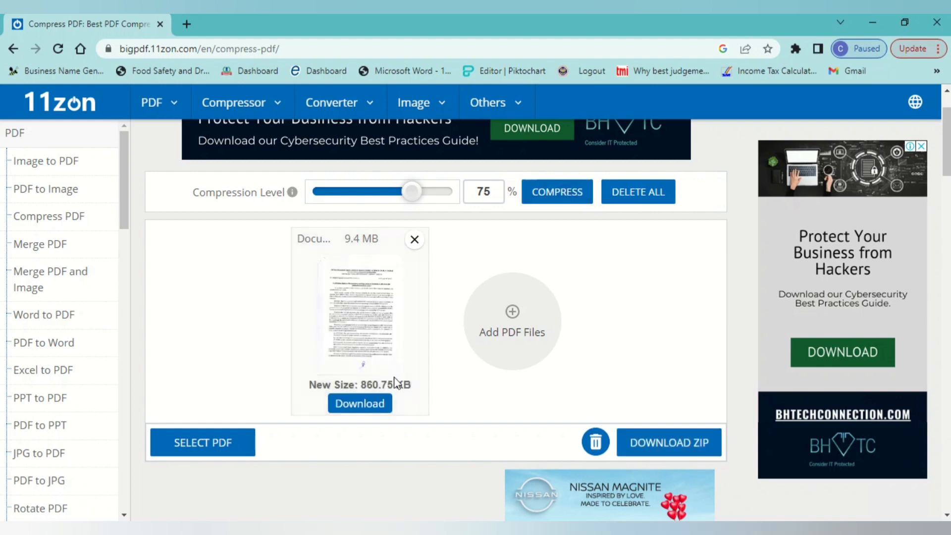
Download the compressed PDF, dismiss the advertisement and open the downloaded file.
{"action": "left_click", "coordinate": [359, 404]}
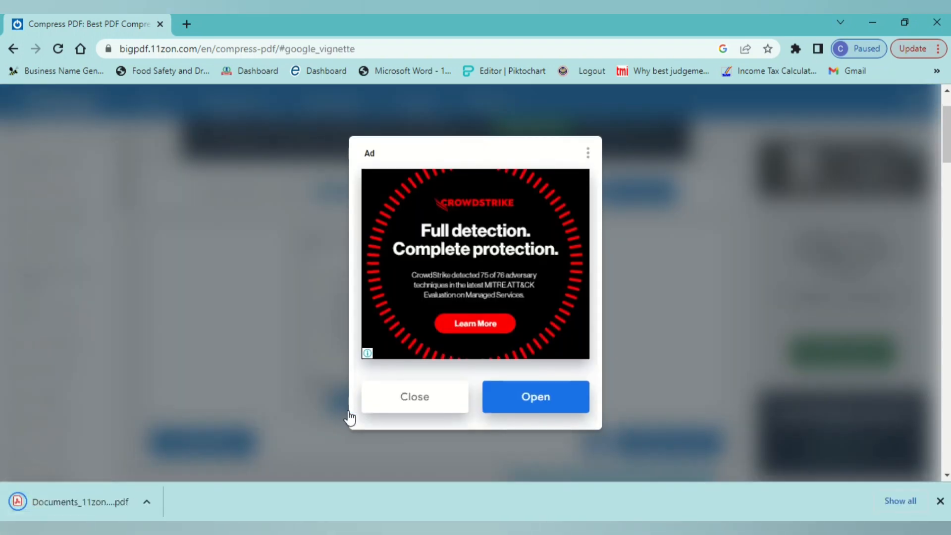
{"action": "left_click", "coordinate": [399, 403]}
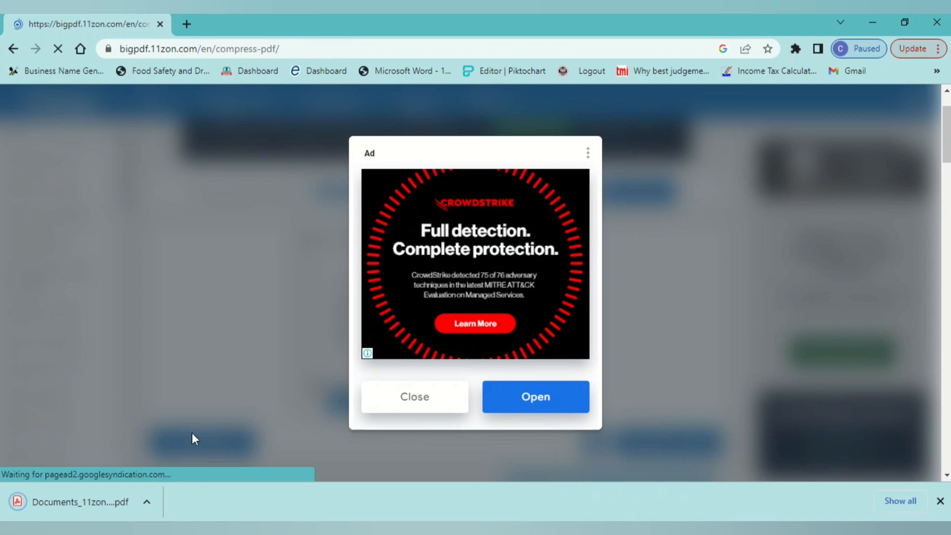
{"action": "left_click", "coordinate": [55, 501]}
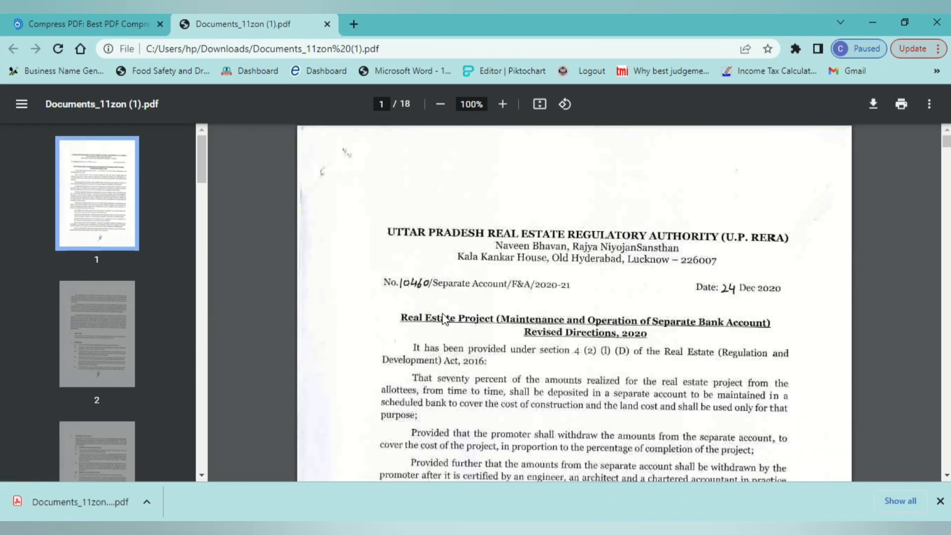
Page forward through the compressed PDF to its last pages and back towards the middle to check its legibility.
{"action": "key", "text": "Right"}
{"action": "key", "text": "Right"}
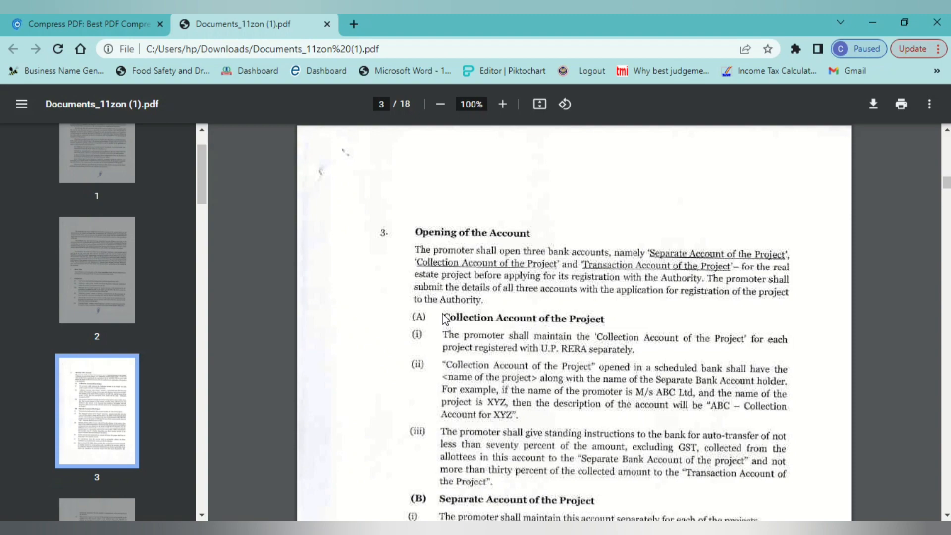
{"action": "key", "text": "Right"}
{"action": "key", "text": "Right"}
{"action": "key", "text": "Right"}
{"action": "key", "text": "Right"}
{"action": "key", "text": "Right"}
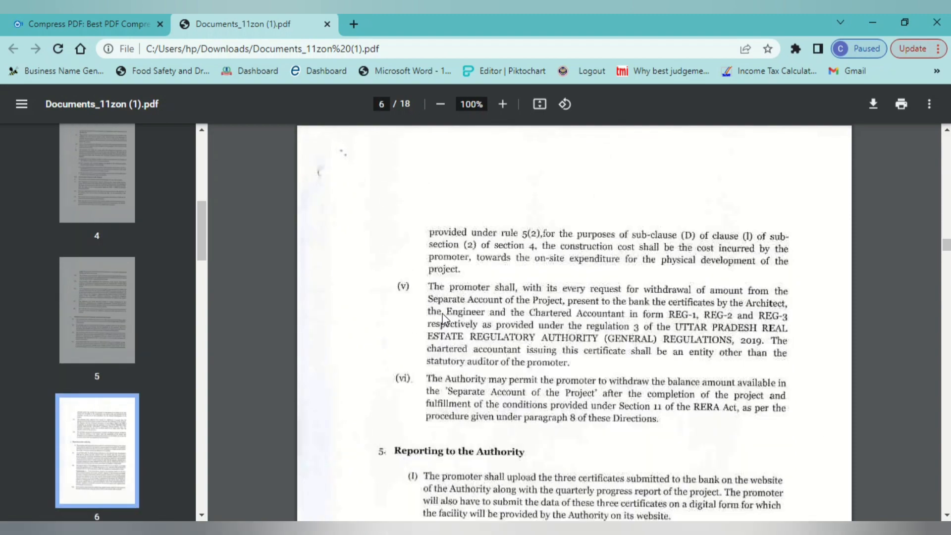
{"action": "key", "text": "Right"}
{"action": "key", "text": "Right"}
{"action": "key", "text": "Right"}
{"action": "key", "text": "Right"}
{"action": "key", "text": "Right"}
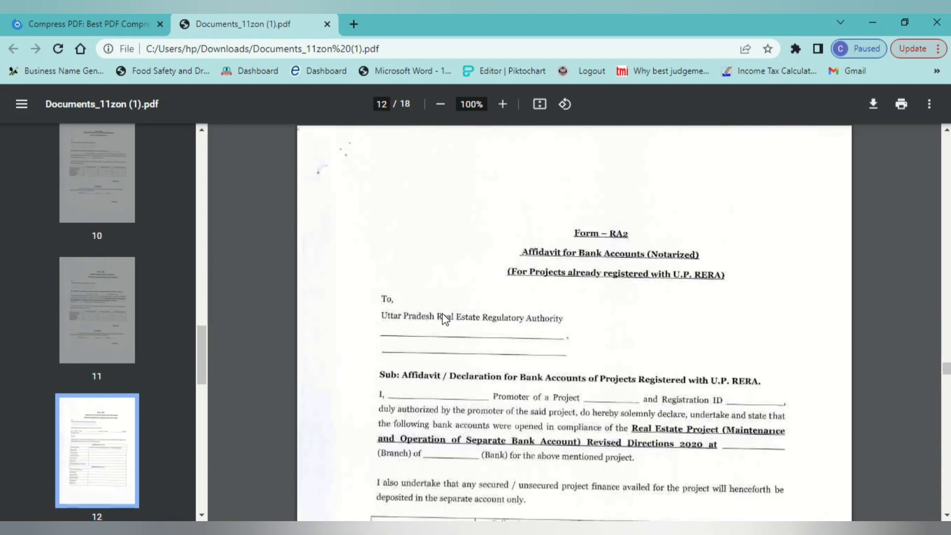
{"action": "key", "text": "Right"}
{"action": "key", "text": "Right"}
{"action": "key", "text": "Right"}
{"action": "key", "text": "Right"}
{"action": "key", "text": "Right"}
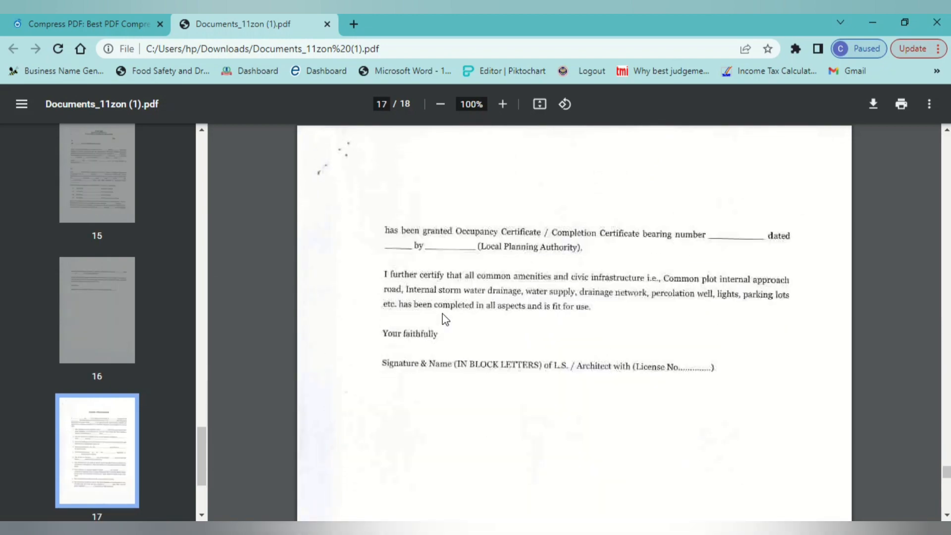
{"action": "key", "text": "Left"}
{"action": "key", "text": "Left"}
{"action": "key", "text": "Left"}
{"action": "key", "text": "Left"}
{"action": "key", "text": "Left"}
{"action": "key", "text": "Left"}
{"action": "key", "text": "Left"}
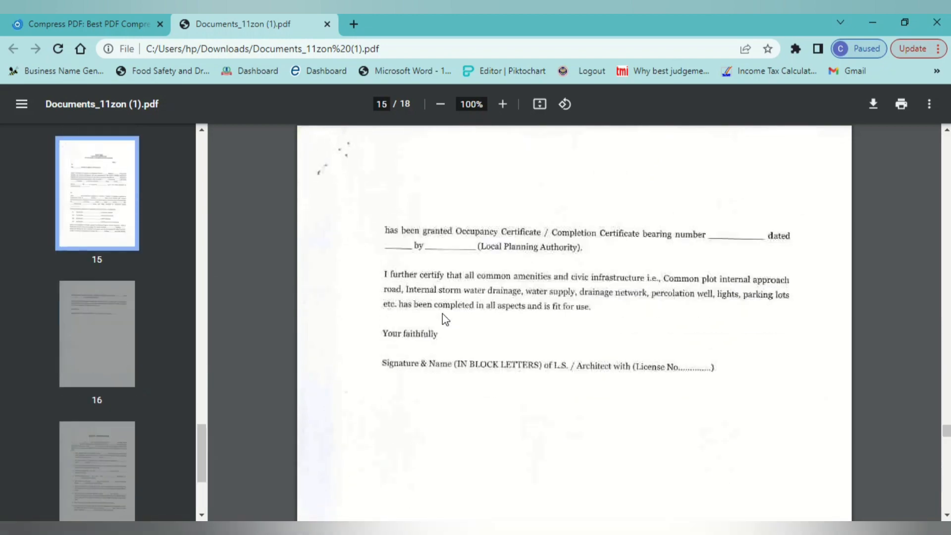
{"action": "key", "text": "Left"}
{"action": "key", "text": "Left"}
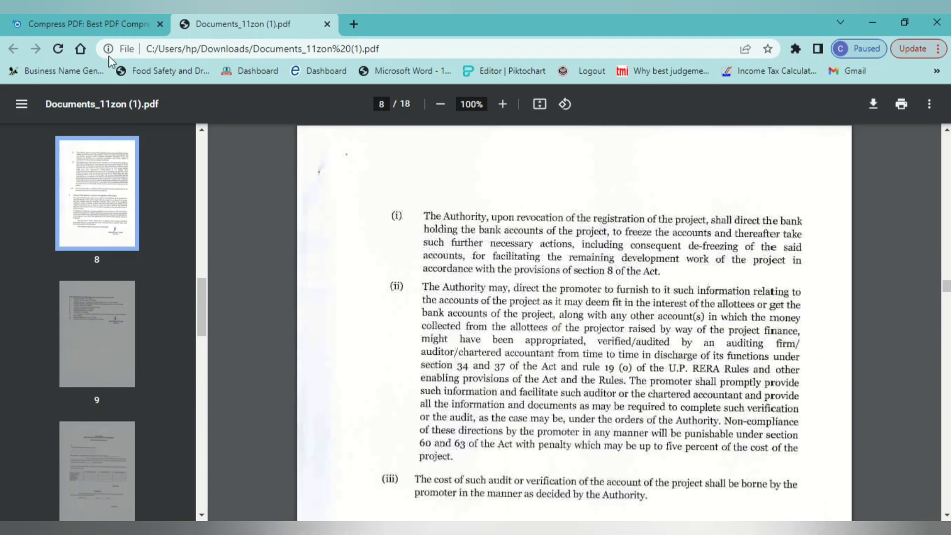
Return to the Compress PDF page and open a new browser tab.
{"action": "left_click", "coordinate": [94, 29]}
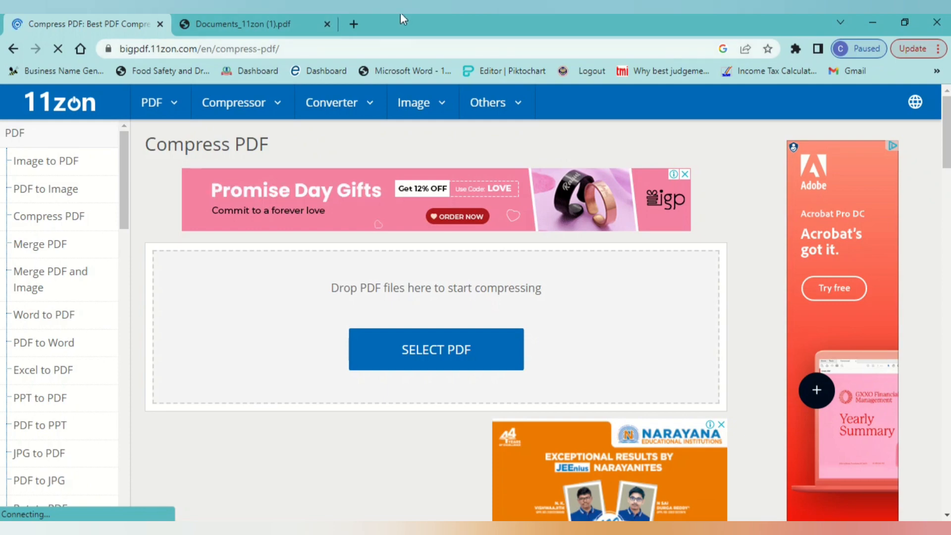
{"action": "left_click", "coordinate": [355, 24]}
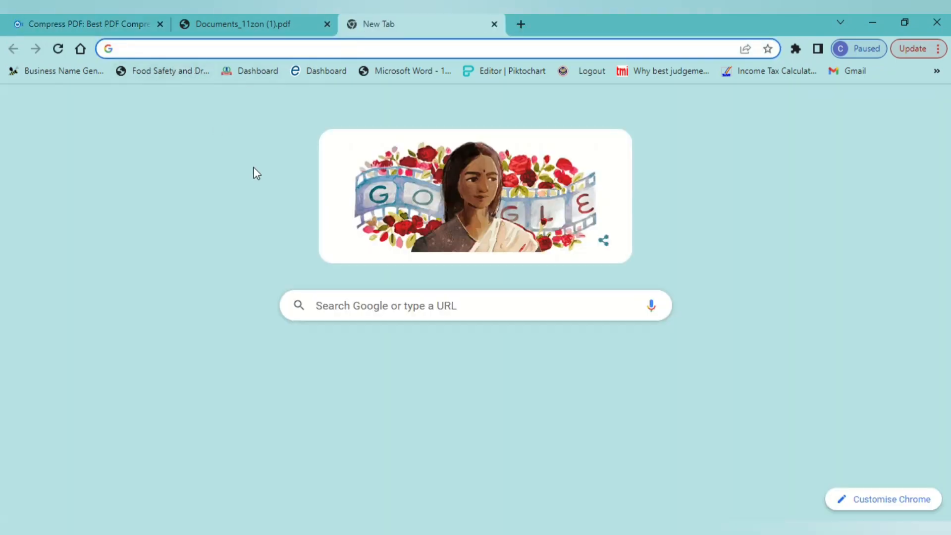
Switch to the imp folder, open the original Documents.PDF in Adobe Acrobat Reader and close it again.
{"action": "key", "text": "alt+Tab"}
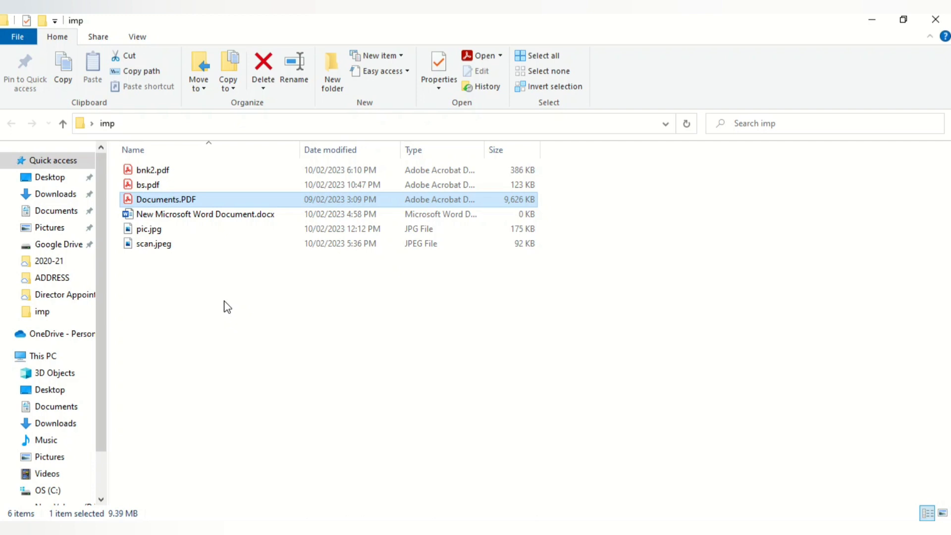
{"action": "key", "text": "Up"}
{"action": "key", "text": "Up"}
{"action": "key", "text": "Down"}
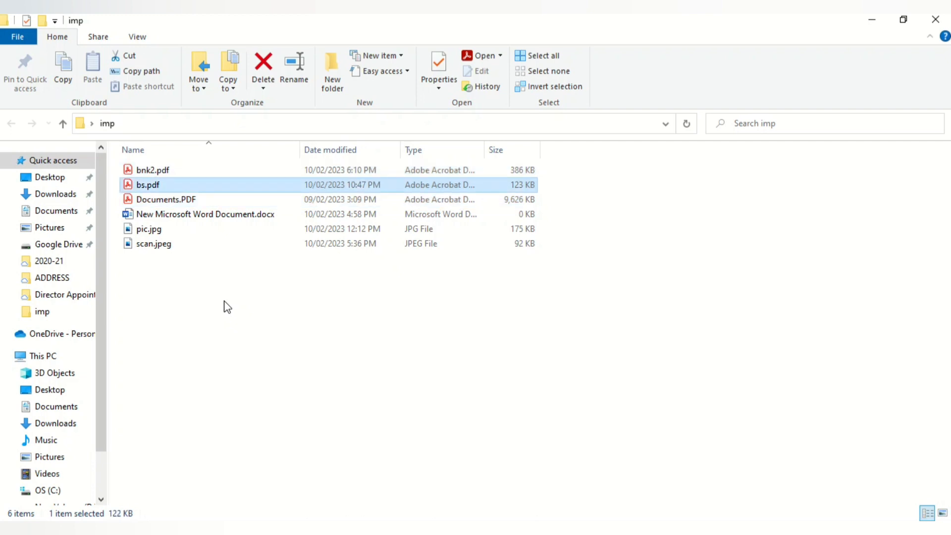
{"action": "key", "text": "Down"}
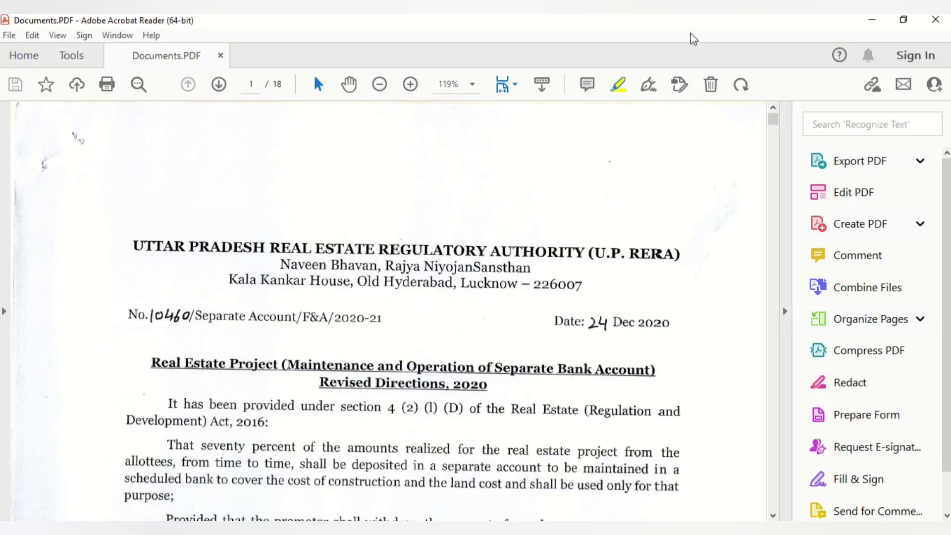
{"action": "left_click", "coordinate": [948, 20]}
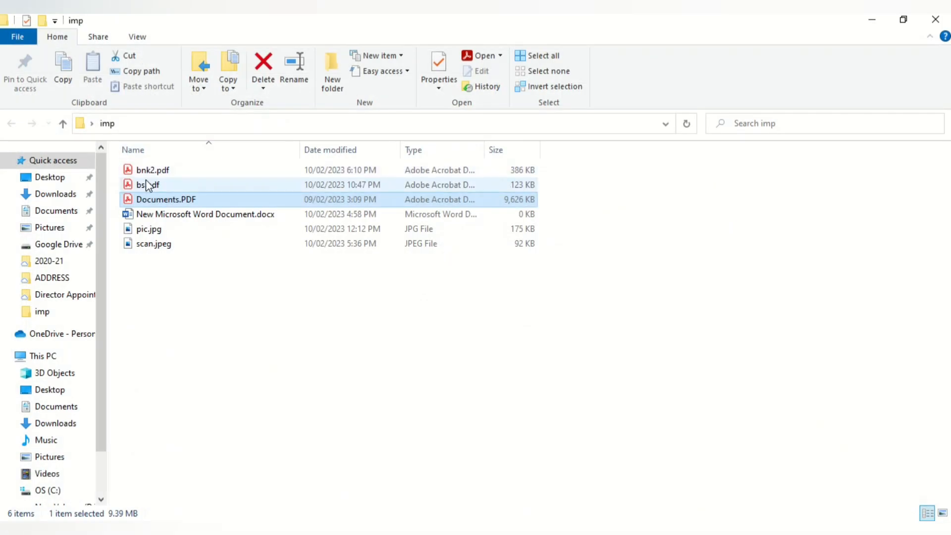
Reopen Documents.PDF and check on its first page whether the scanned text can be selected.
{"action": "double_click", "coordinate": [161, 200]}
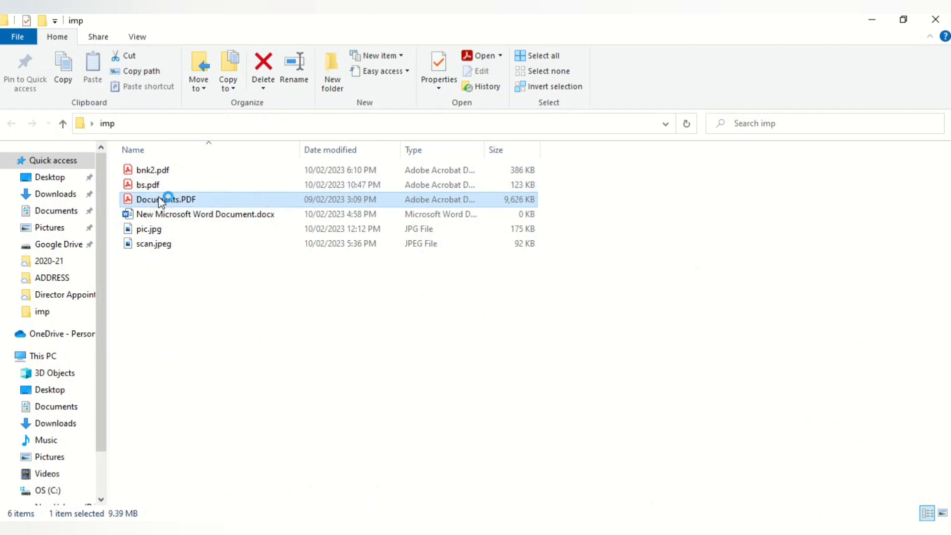
{"action": "left_click", "coordinate": [402, 356]}
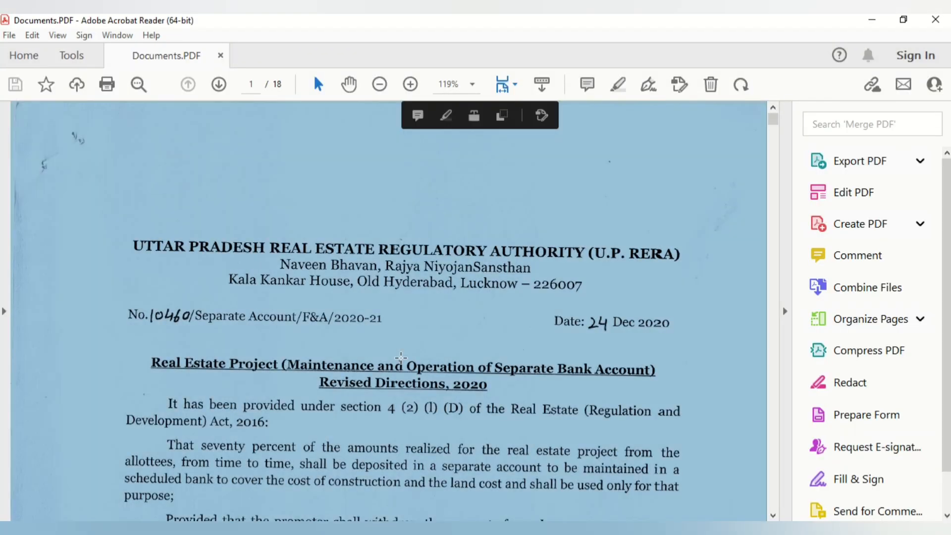
{"action": "scroll", "coordinate": [402, 357], "scroll_direction": "down", "scroll_amount": 5}
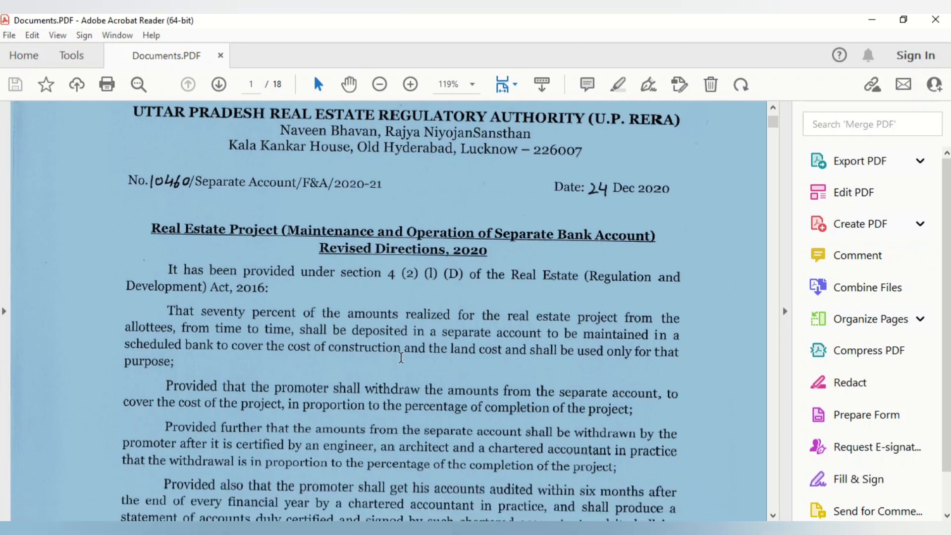
{"action": "left_click", "coordinate": [474, 299]}
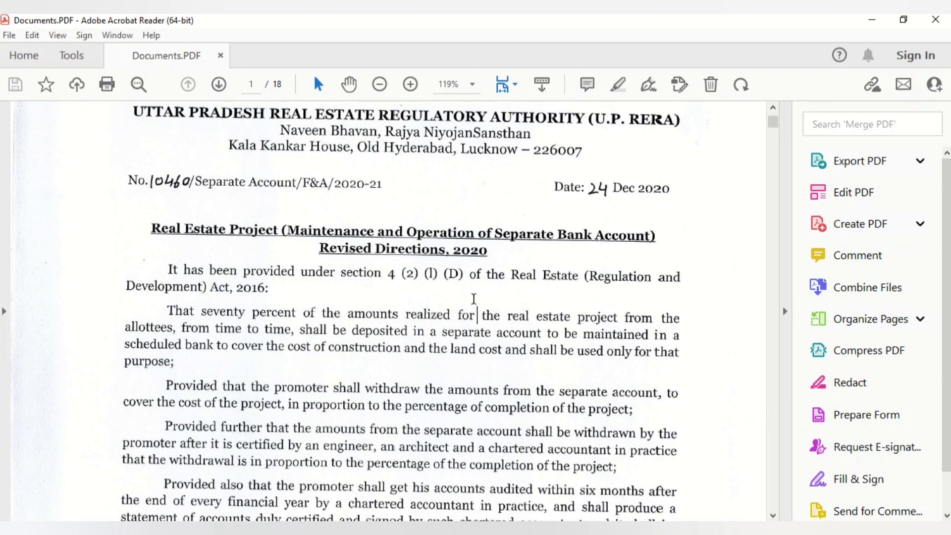
Switch back to Google Chrome and search Google for "edit pdf".
{"action": "key", "text": "alt+Tab"}
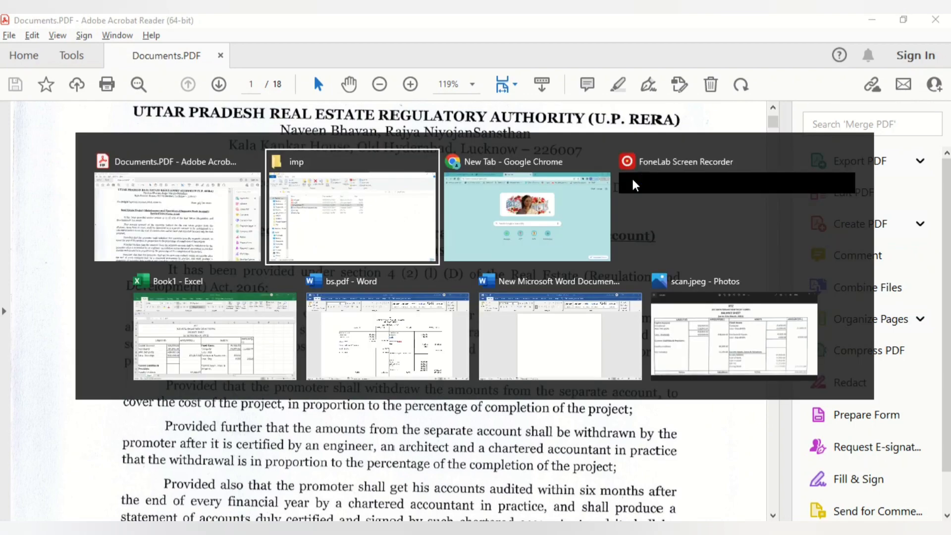
{"action": "key", "text": "alt+Tab"}
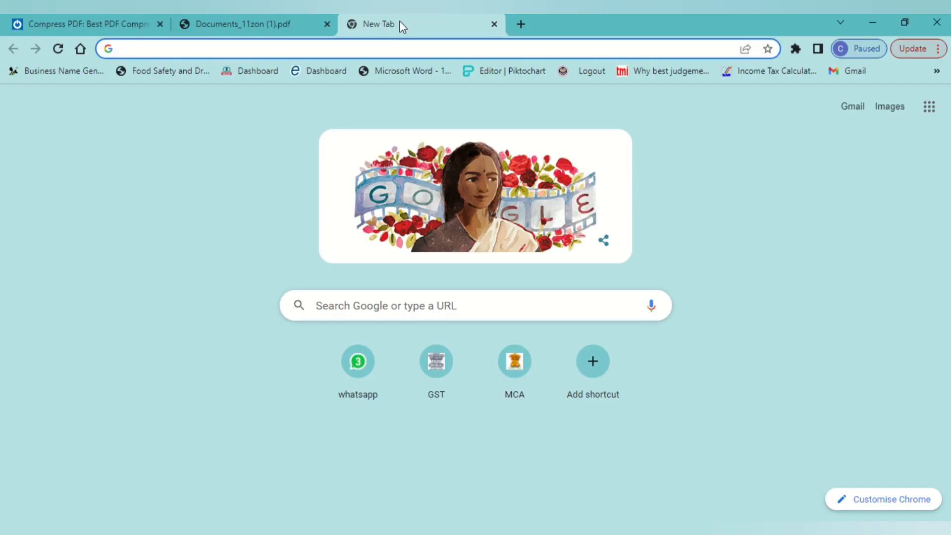
{"action": "type", "text": "edit pd"}
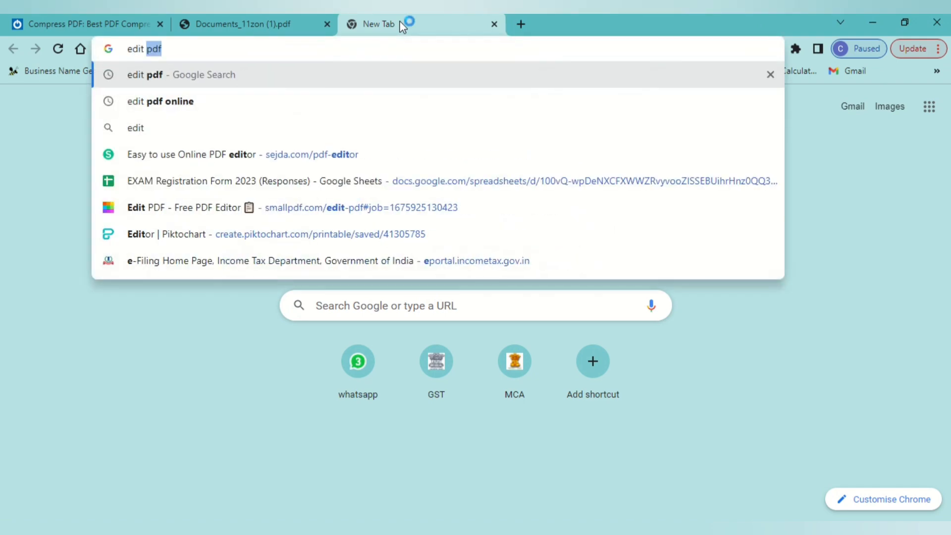
{"action": "type", "text": "f"}
{"action": "key", "text": "Return"}
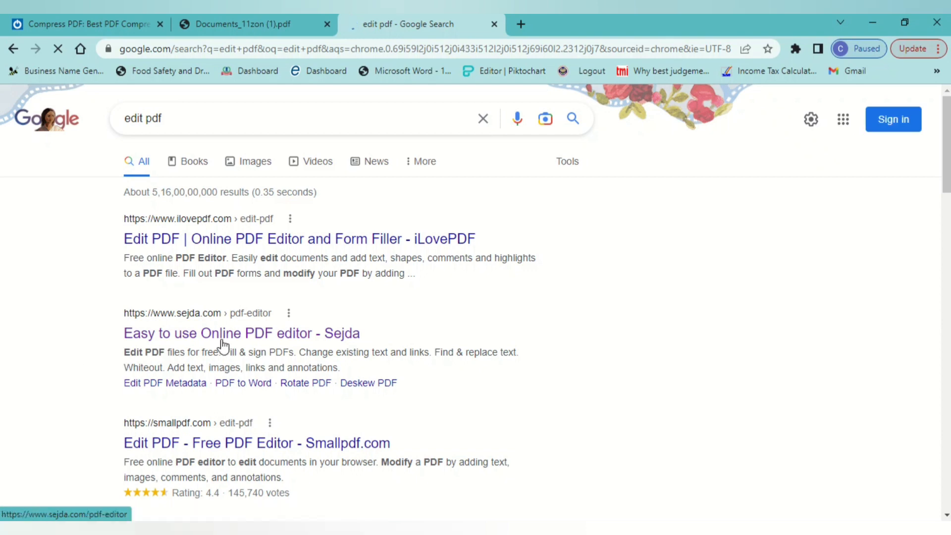
Open Sejda's online PDF editor from the search results and upload bs.pdf from the imp folder.
{"action": "left_click", "coordinate": [191, 335]}
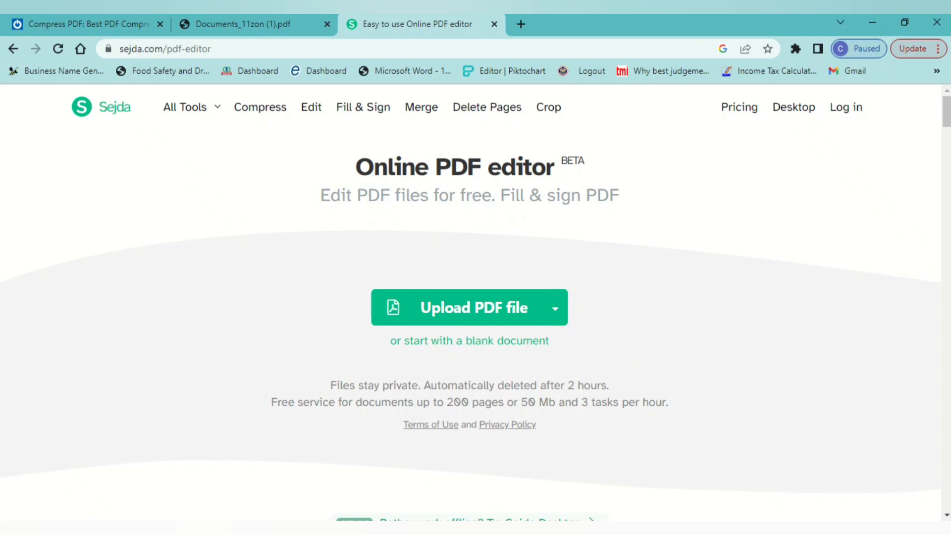
{"action": "mouse_move", "coordinate": [492, 530]}
{"action": "key", "text": "alt+Tab"}
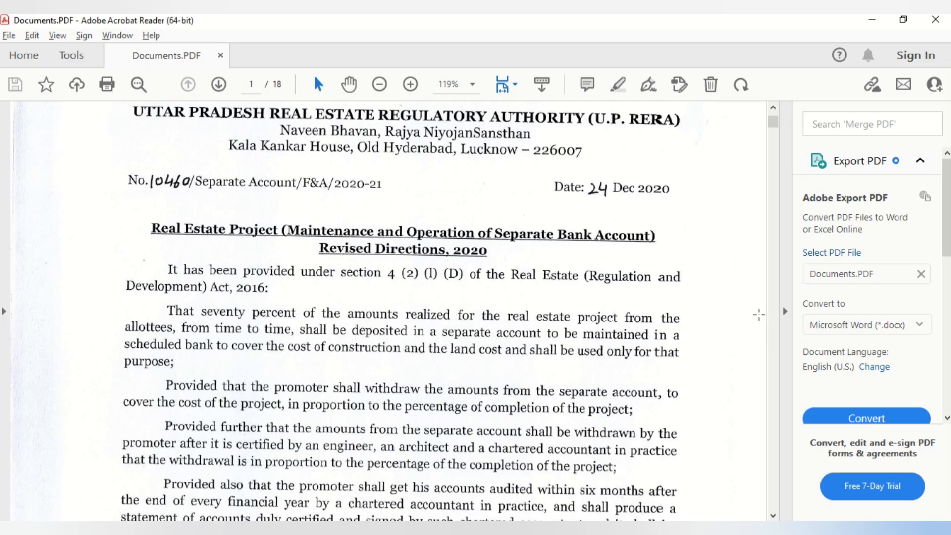
{"action": "key", "text": "alt+Tab"}
{"action": "key", "text": "alt+Tab"}
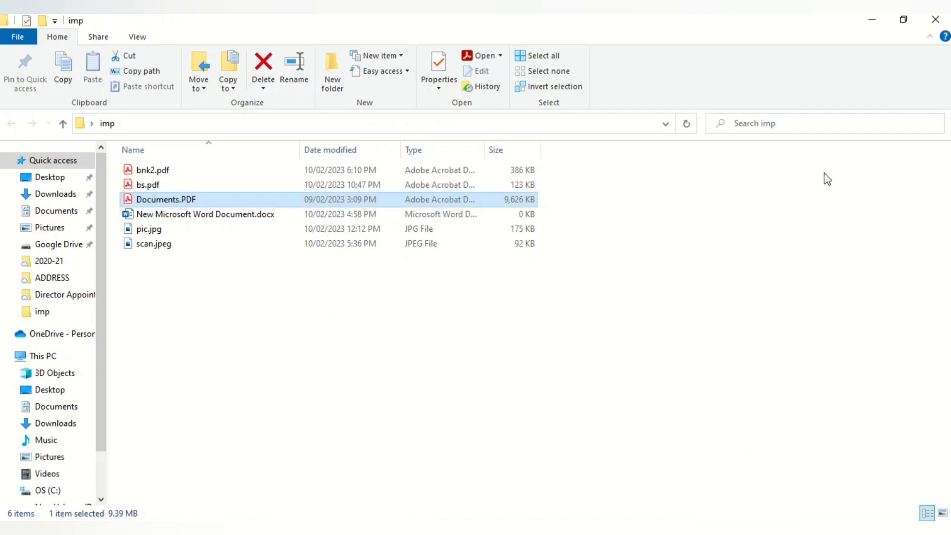
{"action": "left_click", "coordinate": [180, 185]}
{"action": "left_click_drag", "start_coordinate": [518, 183], "coordinate": [466, 331]}
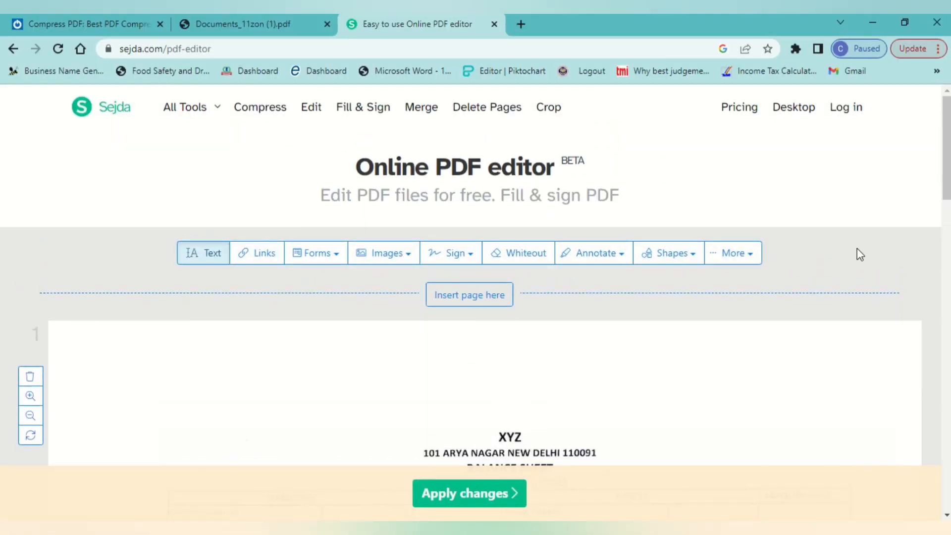
Try to edit the XYZ heading of the balance sheet with the trial text "fdfjdhkdj" and delete that text again.
{"action": "left_click_drag", "start_coordinate": [946, 193], "coordinate": [946, 234]}
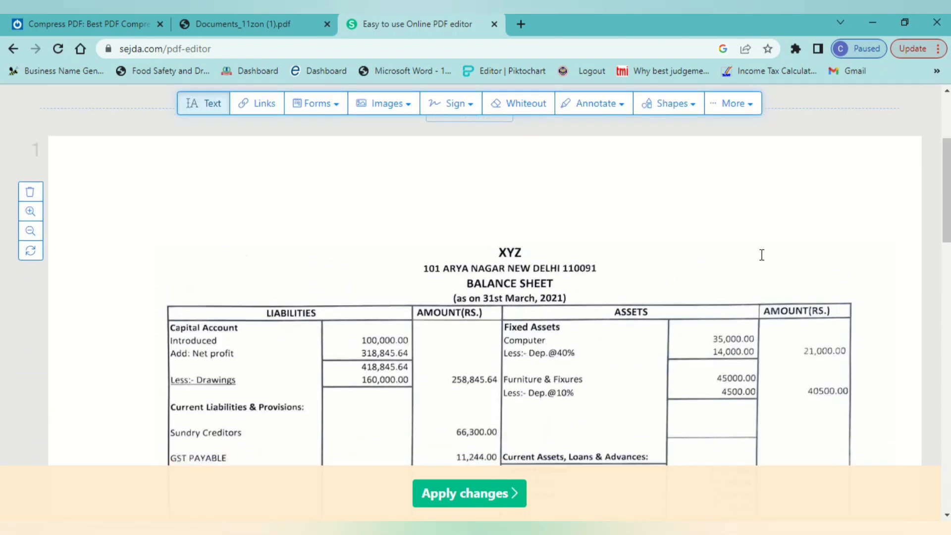
{"action": "left_click", "coordinate": [513, 254]}
{"action": "type", "text": "fdfjdhkdj"}
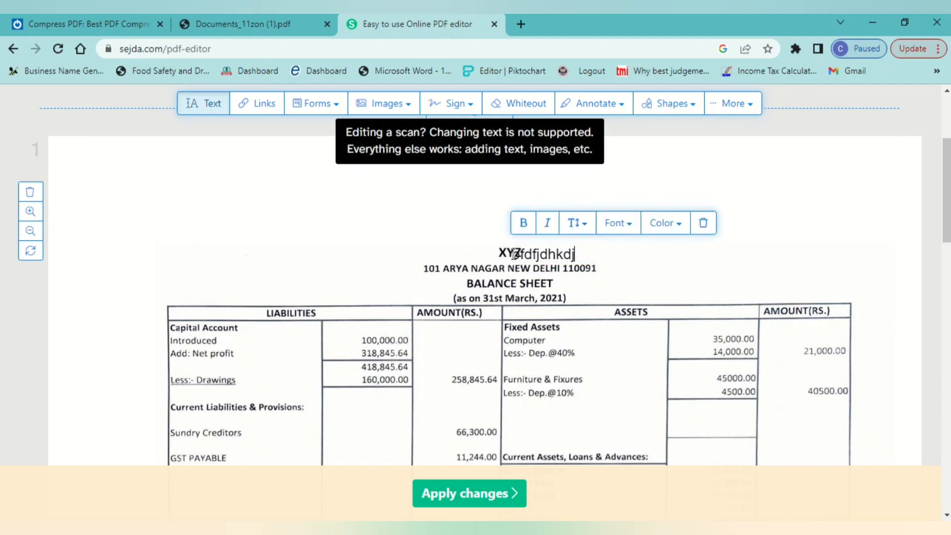
{"action": "key", "text": "BackSpace"}
{"action": "key", "text": "BackSpace"}
{"action": "key", "text": "BackSpace"}
{"action": "key", "text": "BackSpace"}
{"action": "key", "text": "BackSpace"}
{"action": "key", "text": "BackSpace"}
{"action": "key", "text": "BackSpace"}
{"action": "key", "text": "BackSpace"}
{"action": "key", "text": "BackSpace"}
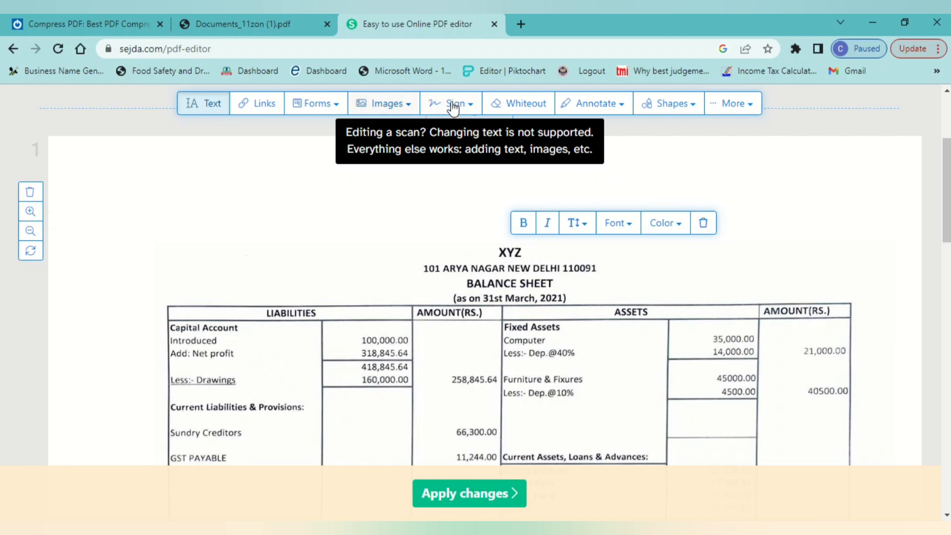
Cover the XYZ heading with a whiteout box and add the text "ABC ENTERPRISES" in its place.
{"action": "left_click", "coordinate": [520, 113]}
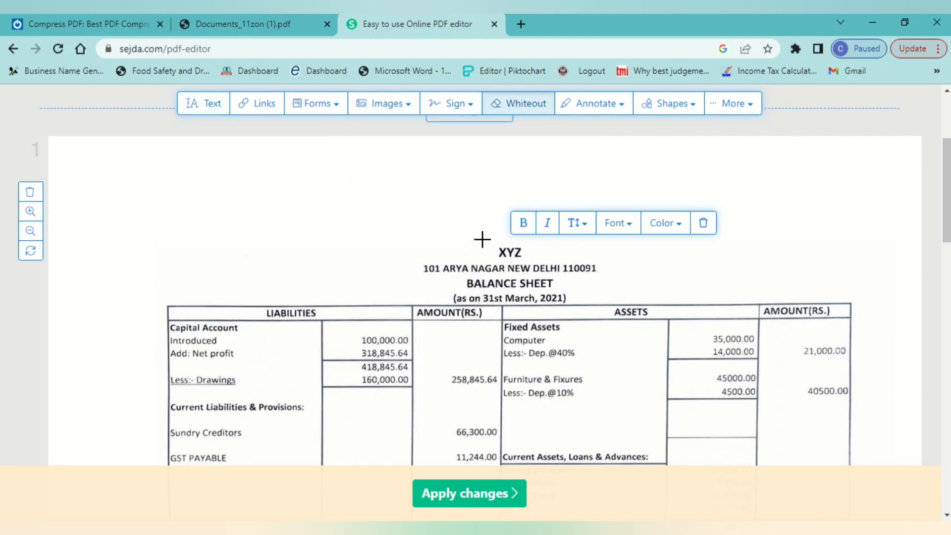
{"action": "left_click_drag", "start_coordinate": [483, 241], "coordinate": [539, 260]}
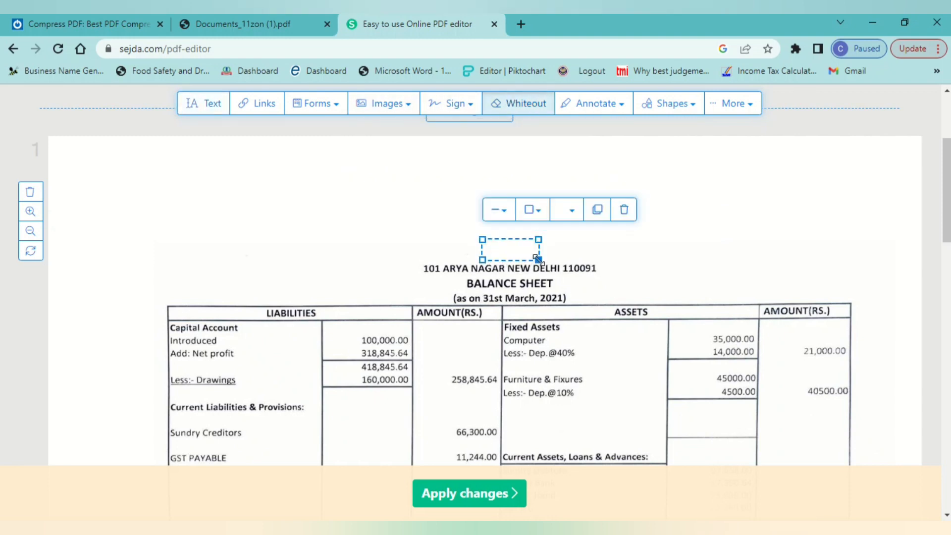
{"action": "left_click", "coordinate": [210, 104]}
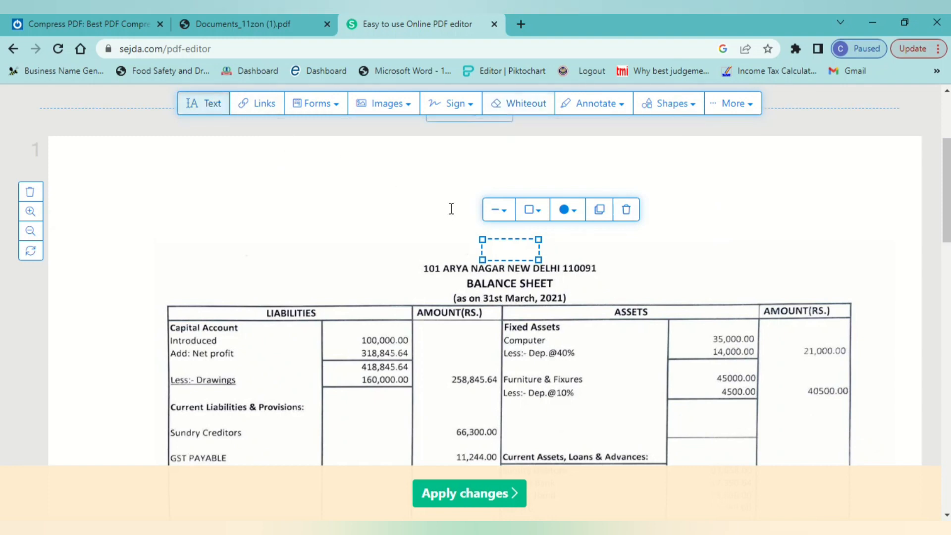
{"action": "left_click", "coordinate": [466, 251]}
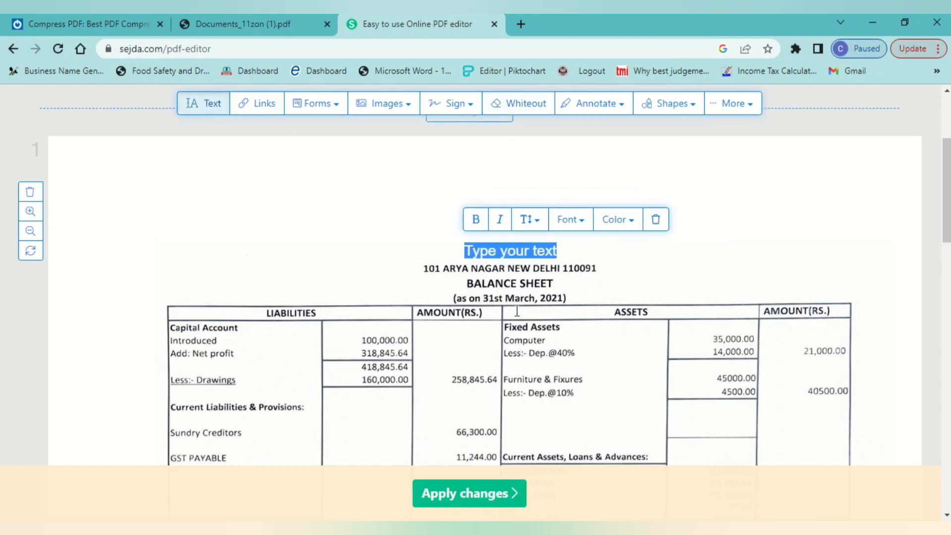
{"action": "type", "text": "AB"}
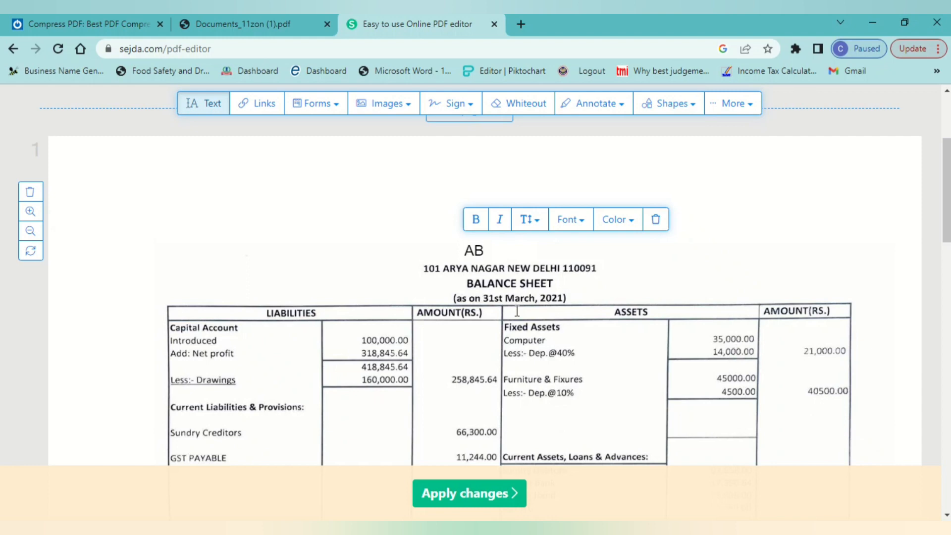
{"action": "type", "text": "C ENTER"}
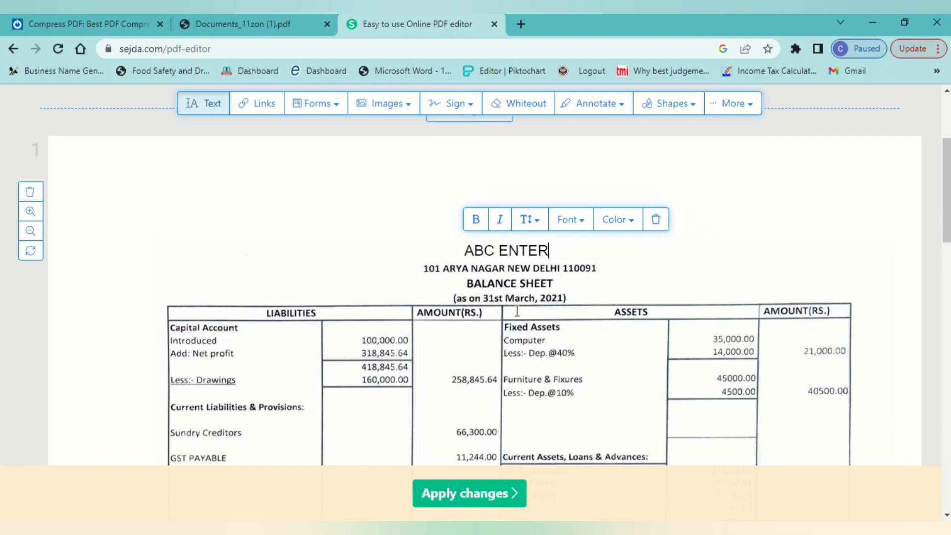
{"action": "type", "text": "PRISES"}
Centre the ABC ENTERPRISES text above the address line and clear the stray placeholder text beside it.
{"action": "left_click", "coordinate": [649, 274]}
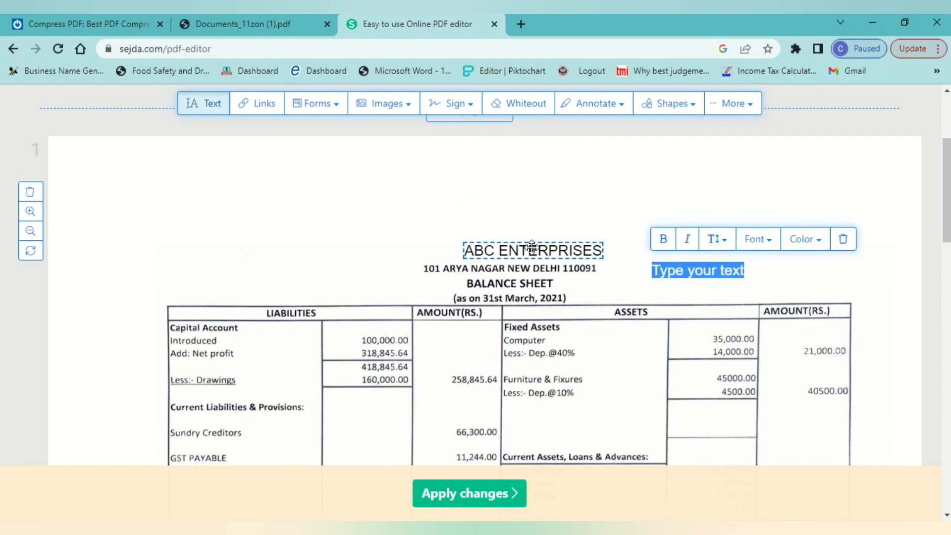
{"action": "left_click_drag", "start_coordinate": [533, 250], "coordinate": [508, 254]}
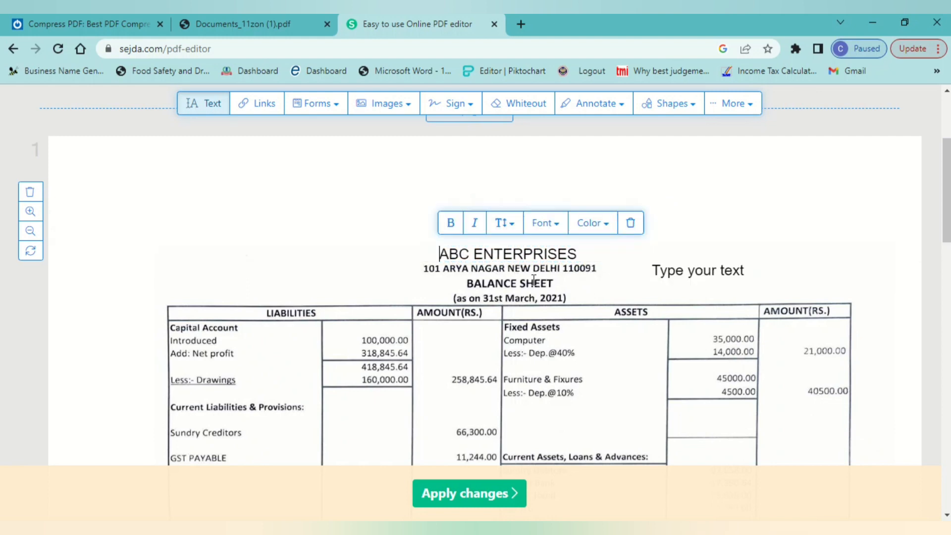
{"action": "left_click", "coordinate": [693, 282]}
{"action": "key", "text": "BackSpace"}
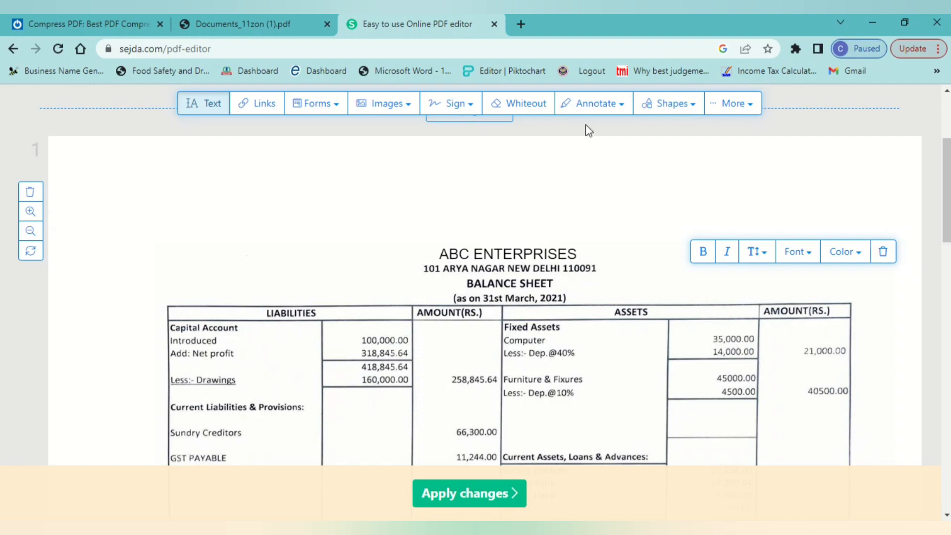
White out the 21,000.00 amount in the fixed assets section and add the text "21000" in the same row.
{"action": "left_click", "coordinate": [537, 105]}
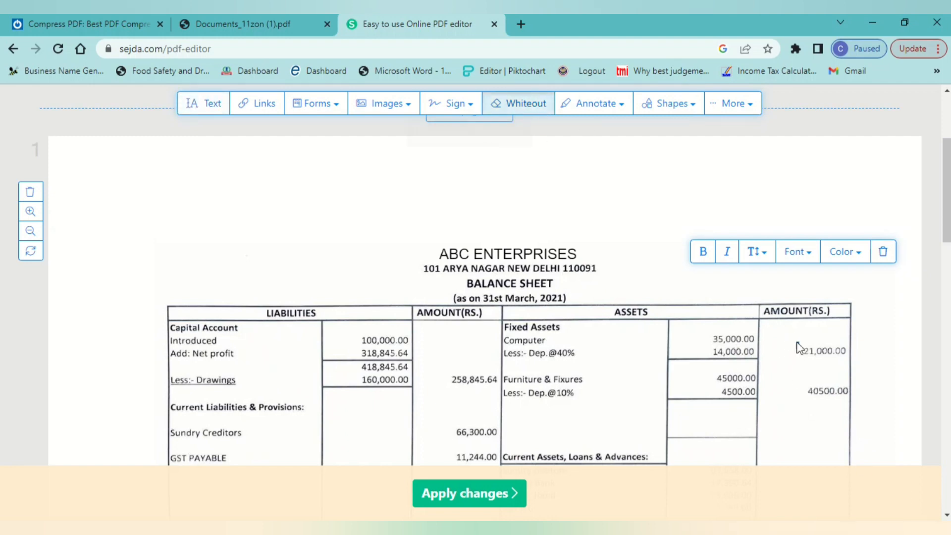
{"action": "left_click_drag", "start_coordinate": [797, 341], "coordinate": [847, 359]}
{"action": "left_click", "coordinate": [211, 103]}
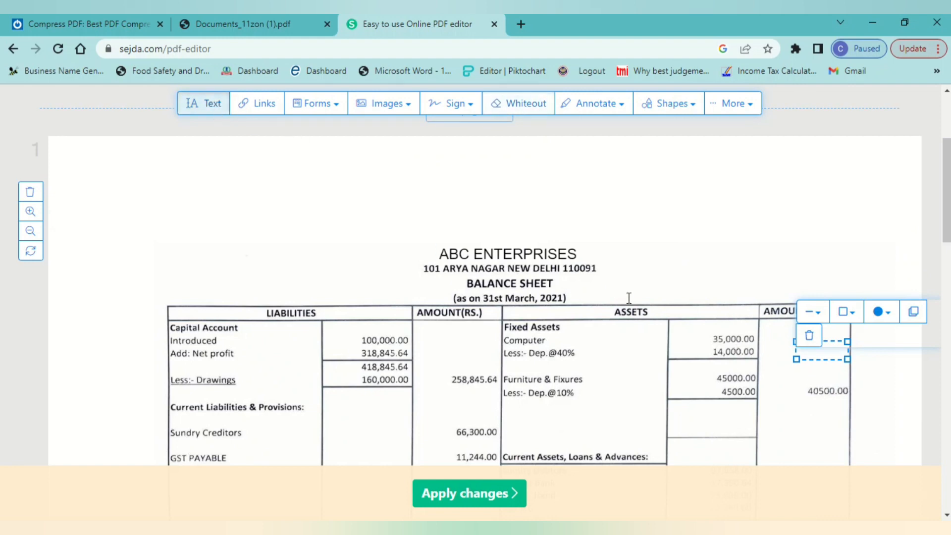
{"action": "left_click", "coordinate": [778, 352]}
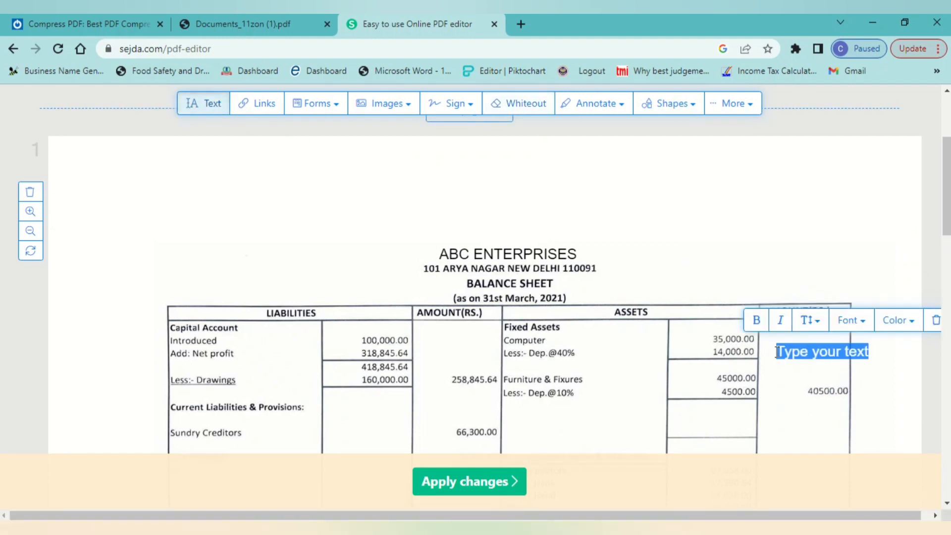
{"action": "type", "text": "21000"}
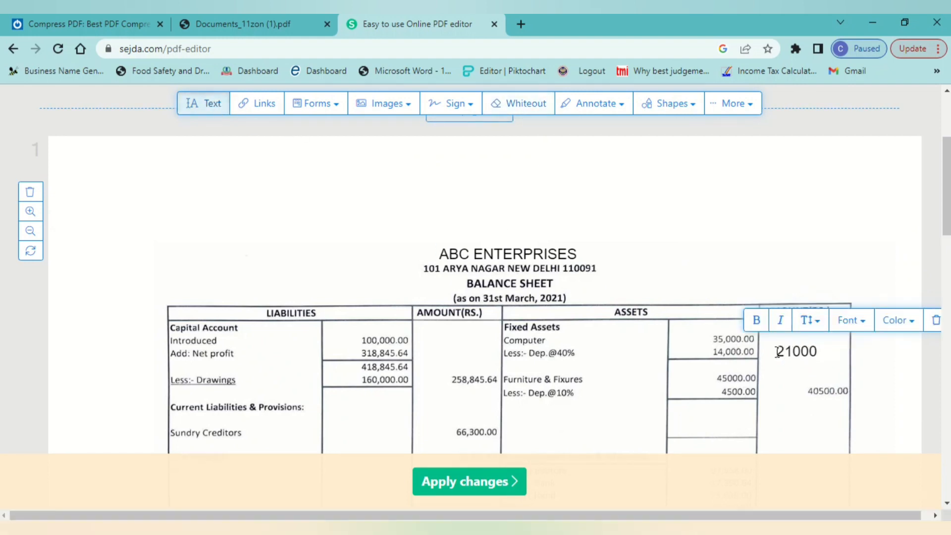
Set the font size of the 21000 text to 6 and move it over the whited-out amount.
{"action": "left_click", "coordinate": [807, 320]}
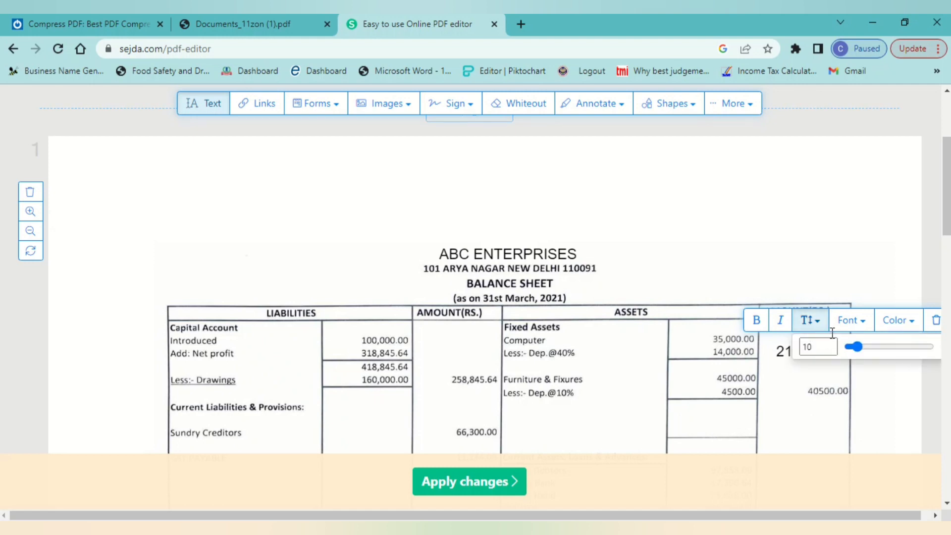
{"action": "left_click_drag", "start_coordinate": [854, 347], "coordinate": [849, 350]}
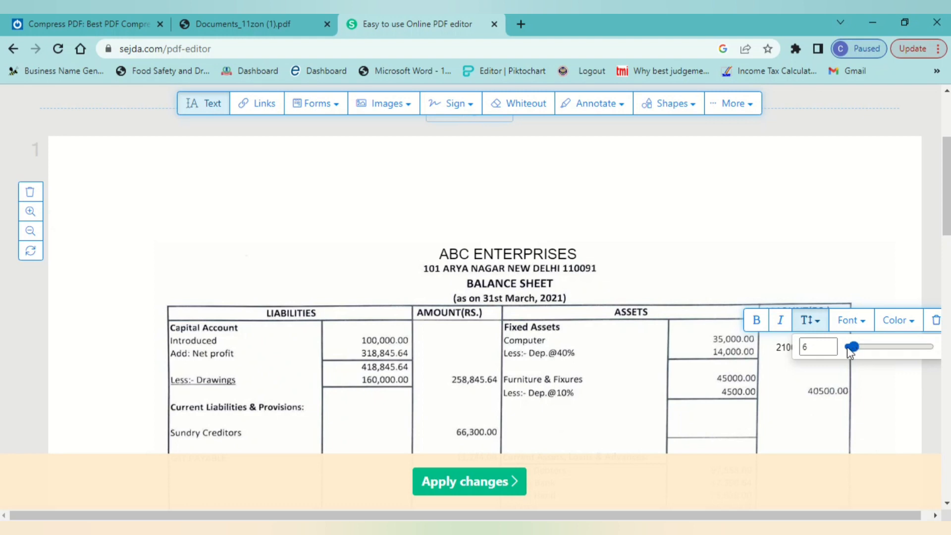
{"action": "left_click", "coordinate": [792, 380]}
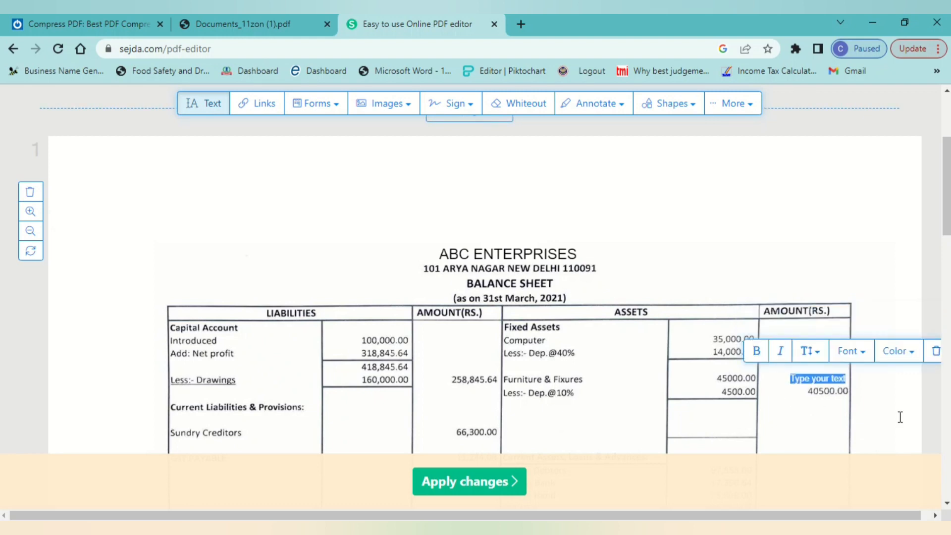
{"action": "left_click", "coordinate": [918, 409]}
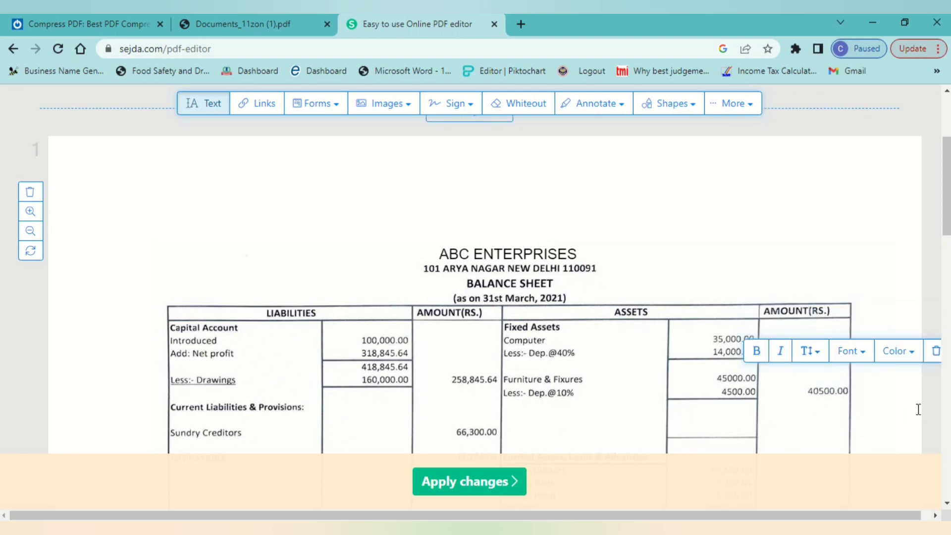
{"action": "left_click", "coordinate": [902, 231]}
{"action": "left_click_drag", "start_coordinate": [785, 347], "coordinate": [828, 350]}
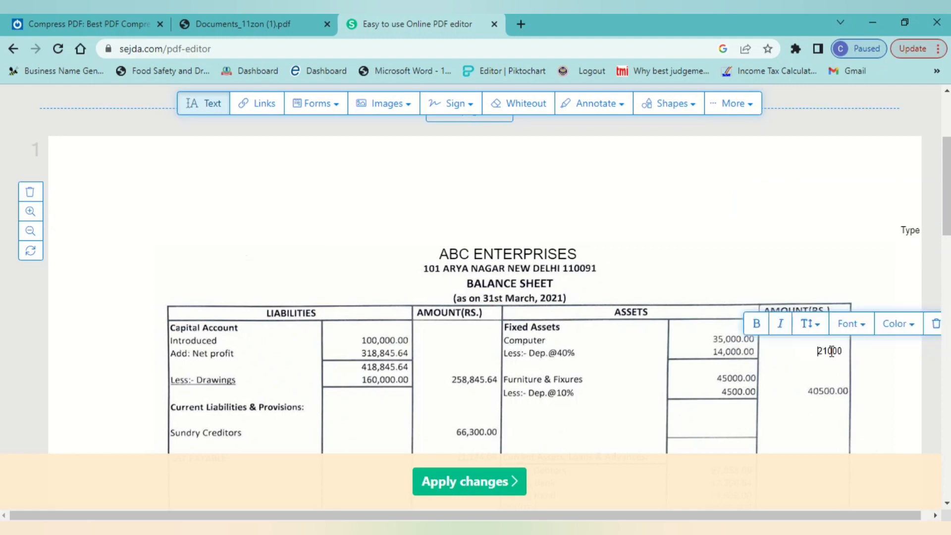
{"action": "left_click", "coordinate": [879, 345]}
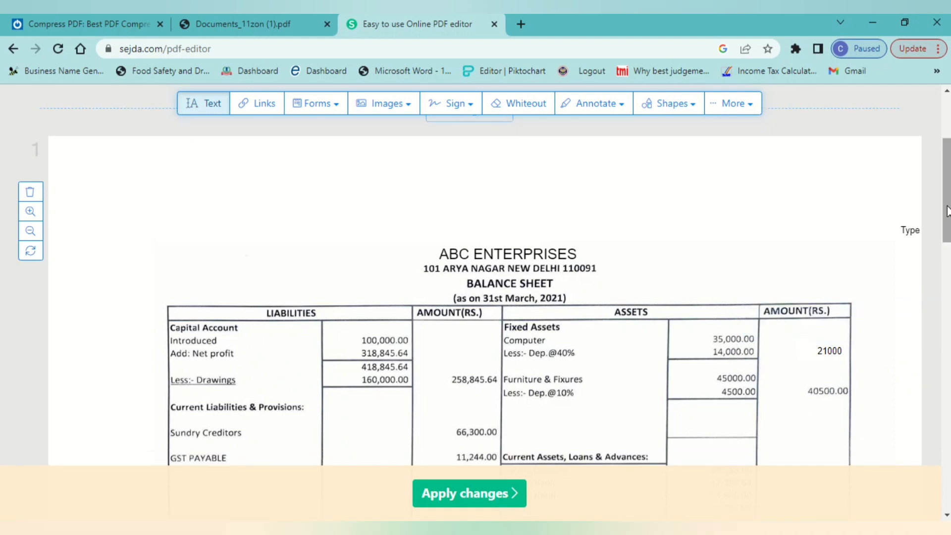
{"action": "scroll", "coordinate": [948, 250], "scroll_direction": "down", "scroll_amount": 3}
{"action": "left_click_drag", "start_coordinate": [947, 251], "coordinate": [942, 231]}
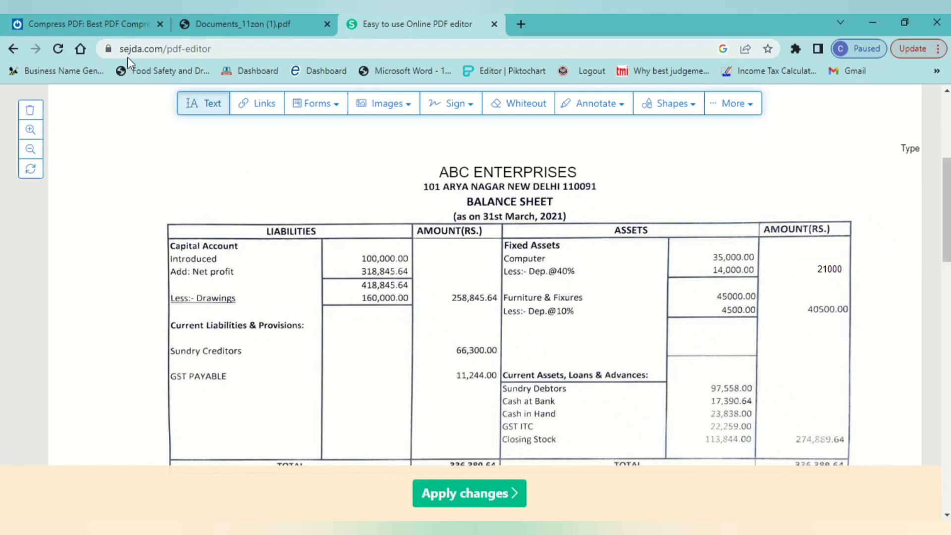
Search Google for "combine pdf" in a new browser tab and open the file drop area of combinepdf.com.
{"action": "left_click", "coordinate": [521, 24]}
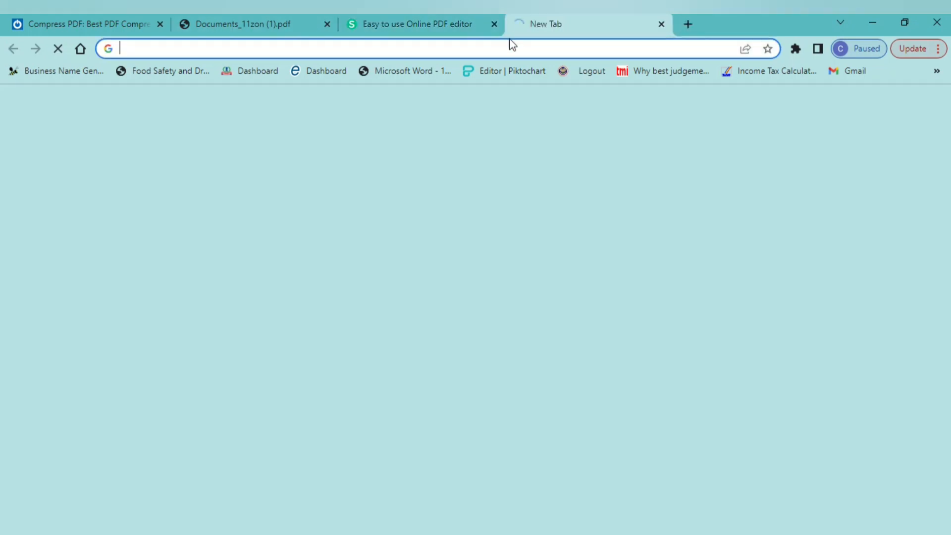
{"action": "key", "text": "alt+Tab"}
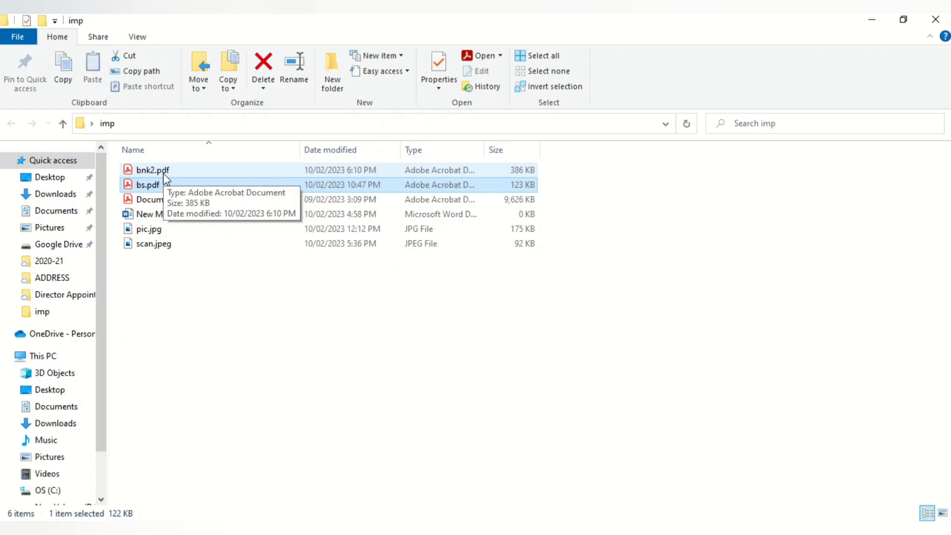
{"action": "key", "text": "alt+Tab"}
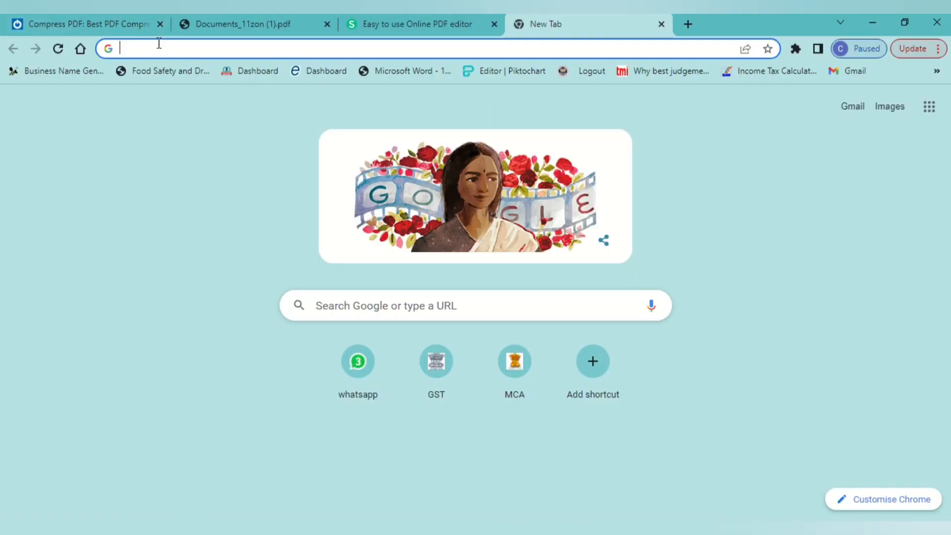
{"action": "type", "text": "COMBINE PDF"}
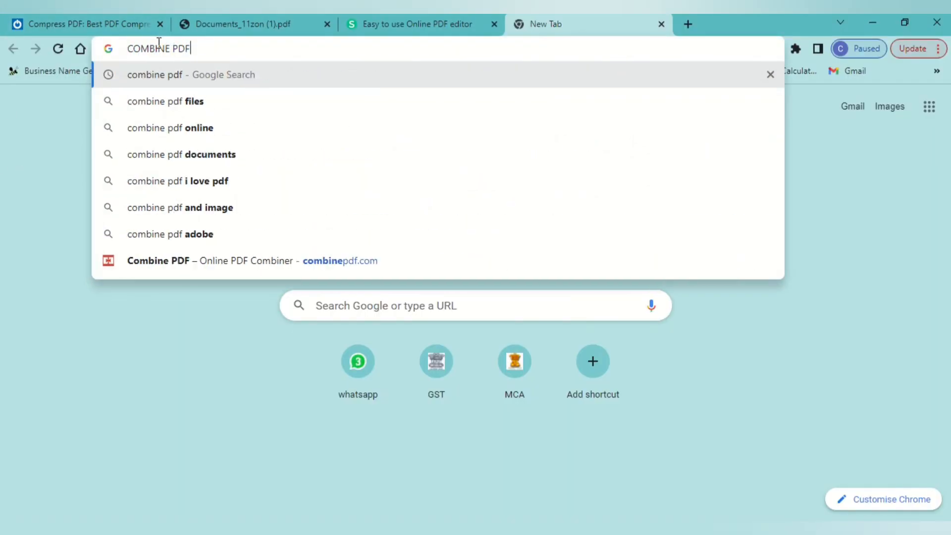
{"action": "key", "text": "Return"}
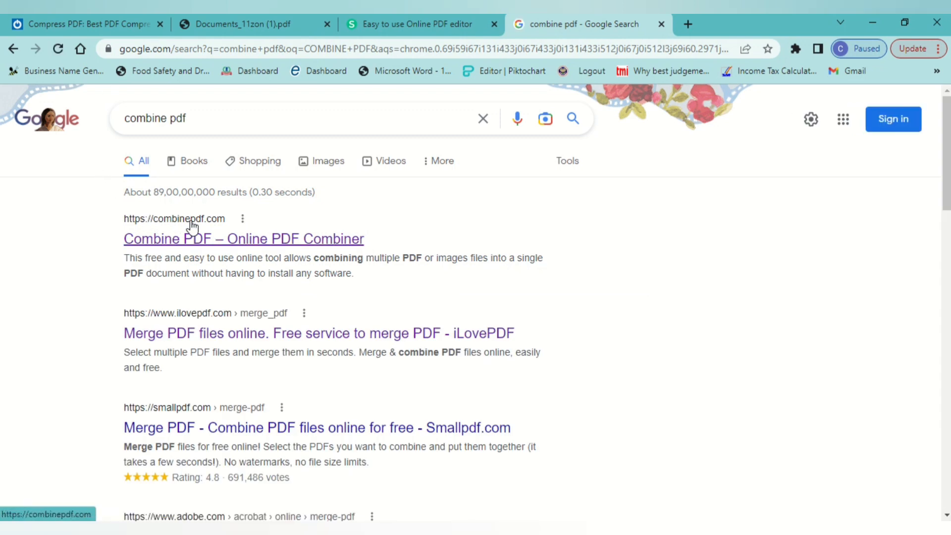
{"action": "left_click", "coordinate": [190, 244]}
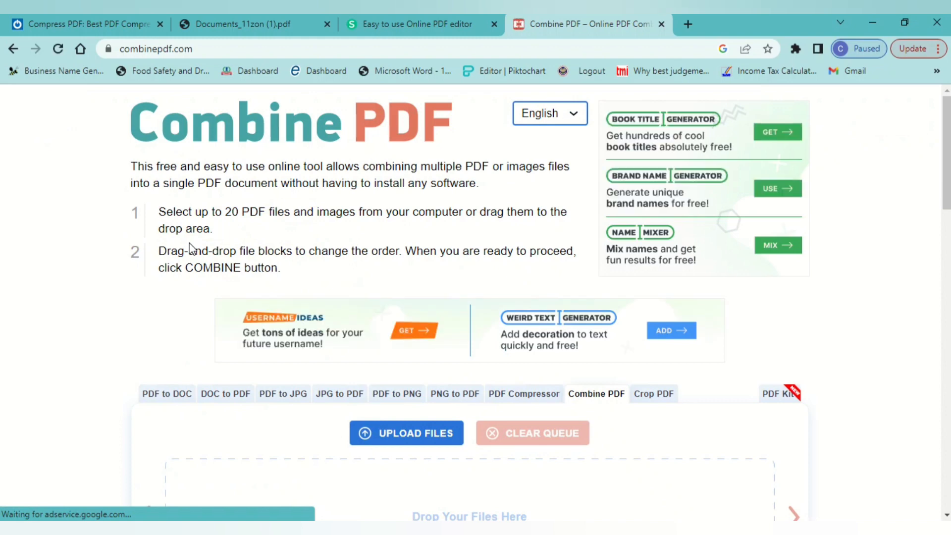
{"action": "scroll", "coordinate": [190, 247], "scroll_direction": "down", "scroll_amount": 3}
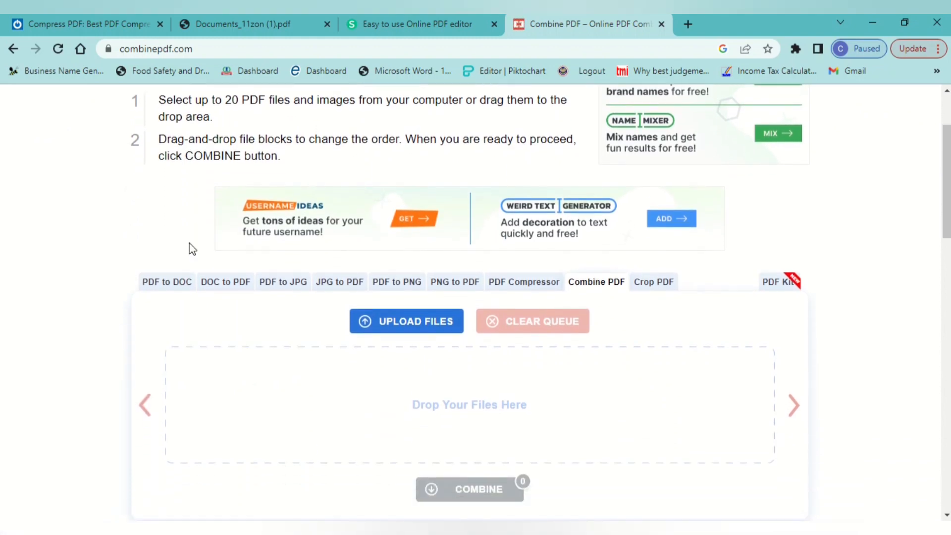
{"action": "scroll", "coordinate": [192, 248], "scroll_direction": "down", "scroll_amount": 1}
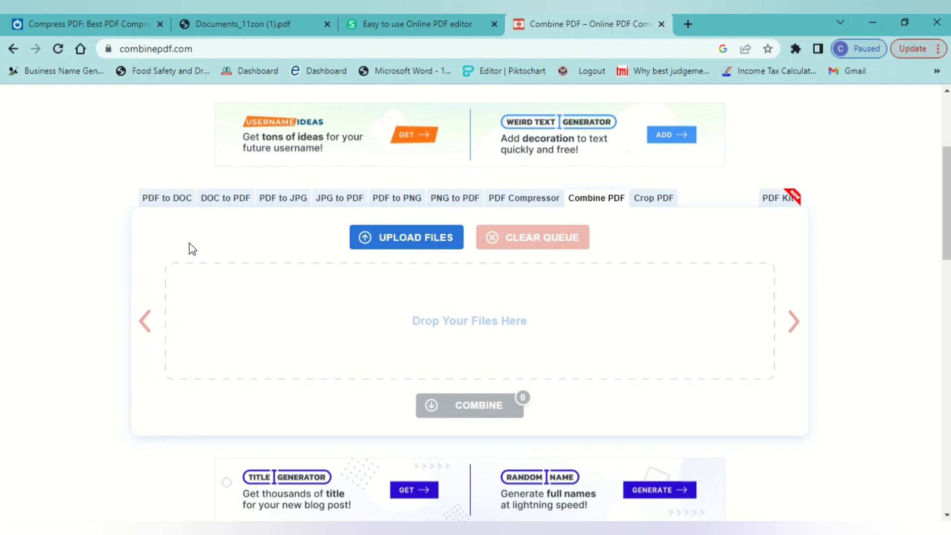
Add scan.jpeg and pic.jpg from the imp folder to the combinepdf.com queue and combine them into one PDF.
{"action": "key", "text": "alt+Tab"}
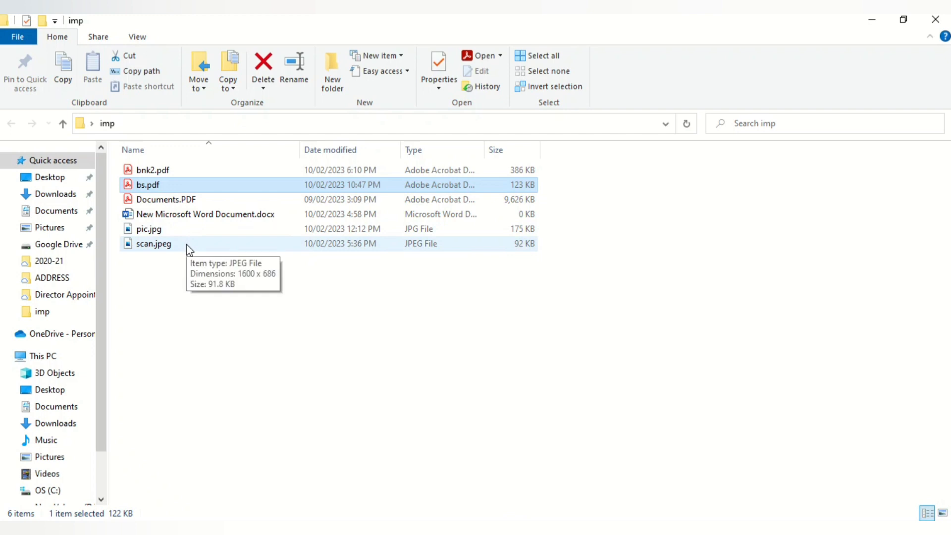
{"action": "left_click", "coordinate": [144, 264]}
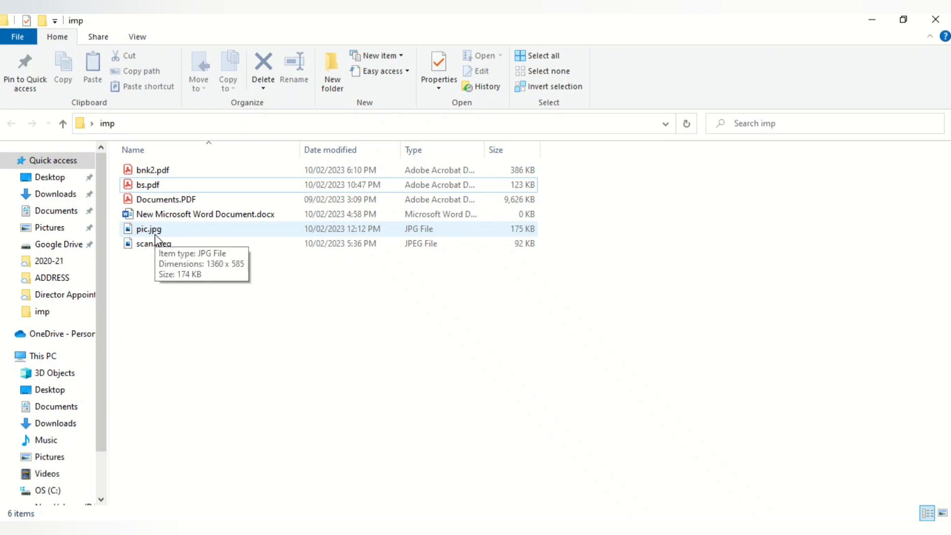
{"action": "left_click", "coordinate": [154, 247]}
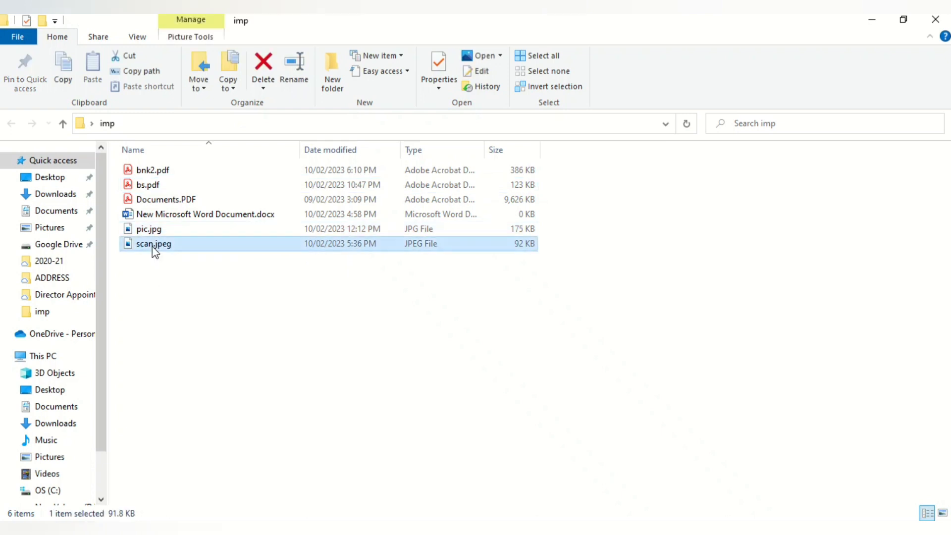
{"action": "left_click", "coordinate": [155, 220]}
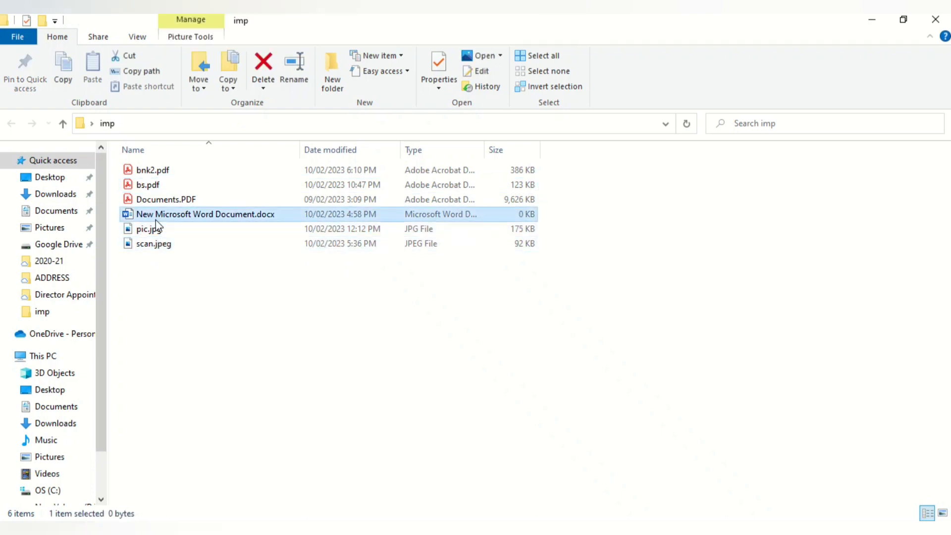
{"action": "left_click", "coordinate": [154, 229]}
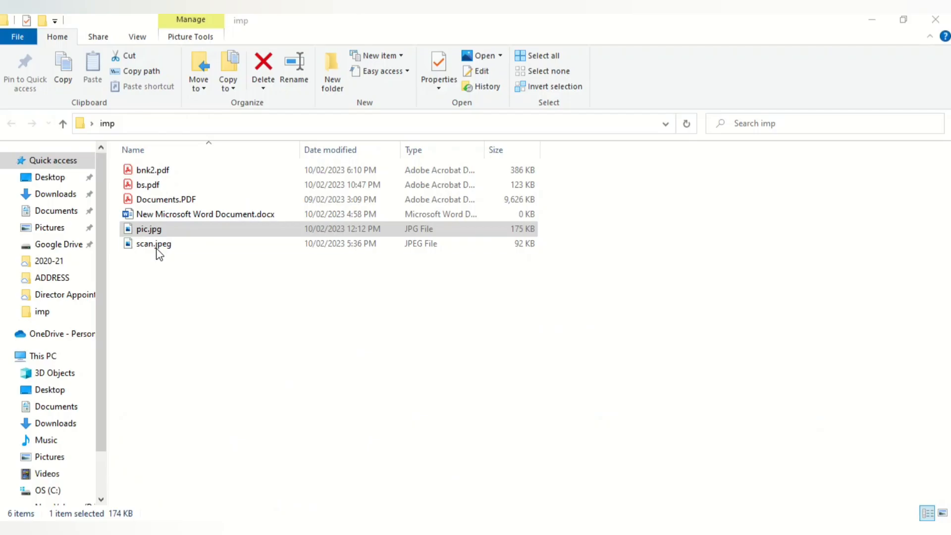
{"action": "left_click_drag", "start_coordinate": [553, 274], "coordinate": [422, 281]}
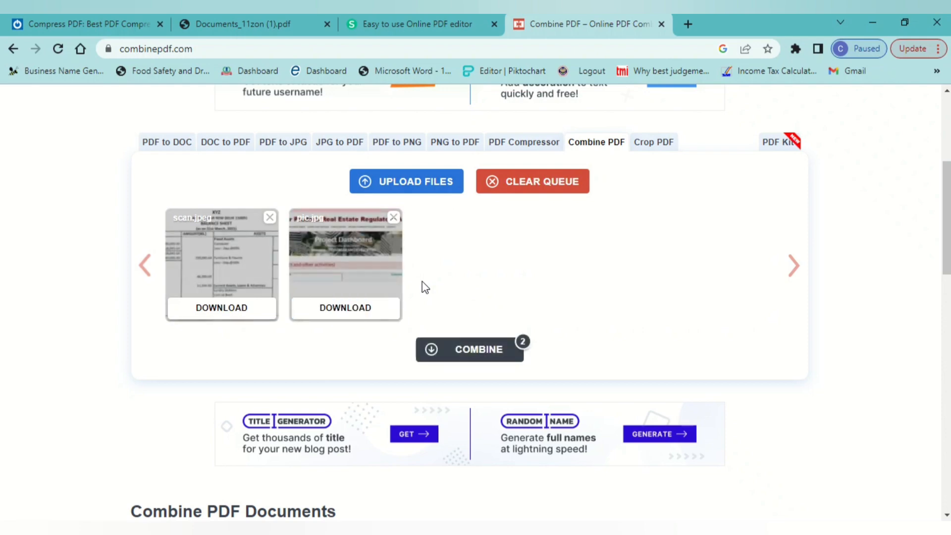
{"action": "left_click", "coordinate": [466, 353]}
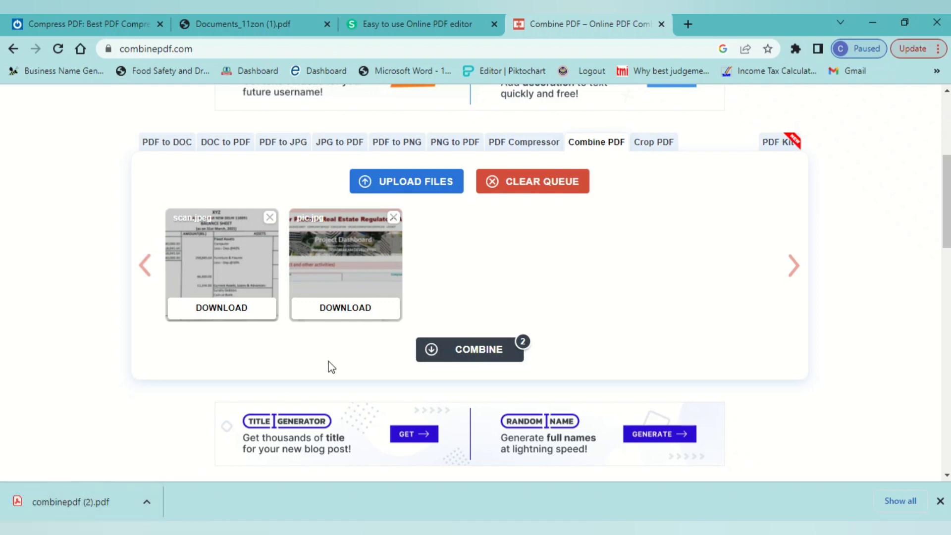
Clear the combine queue on combinepdf.com and switch to the imp folder in File Explorer.
{"action": "left_click", "coordinate": [527, 190]}
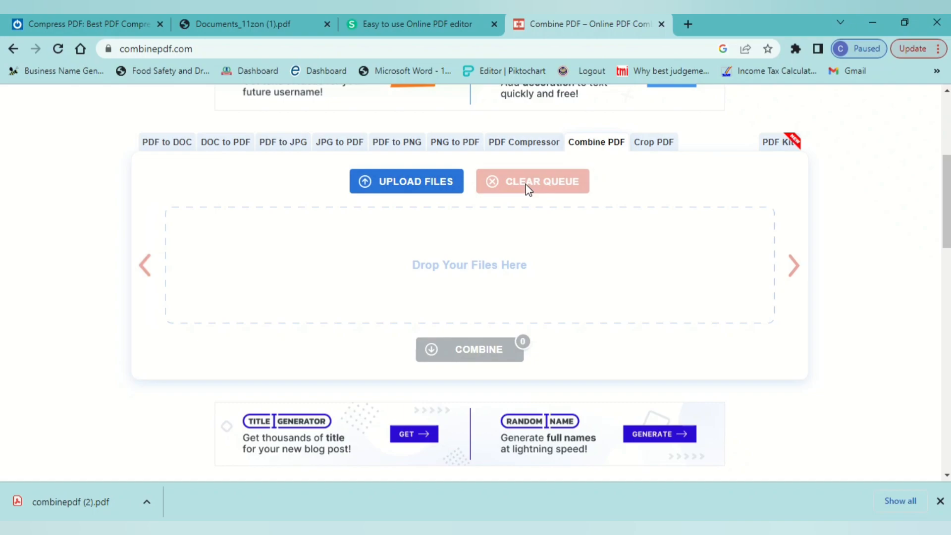
{"action": "key", "text": "alt+Tab"}
{"action": "key", "text": "alt+Tab"}
{"action": "key", "text": "alt+Tab"}
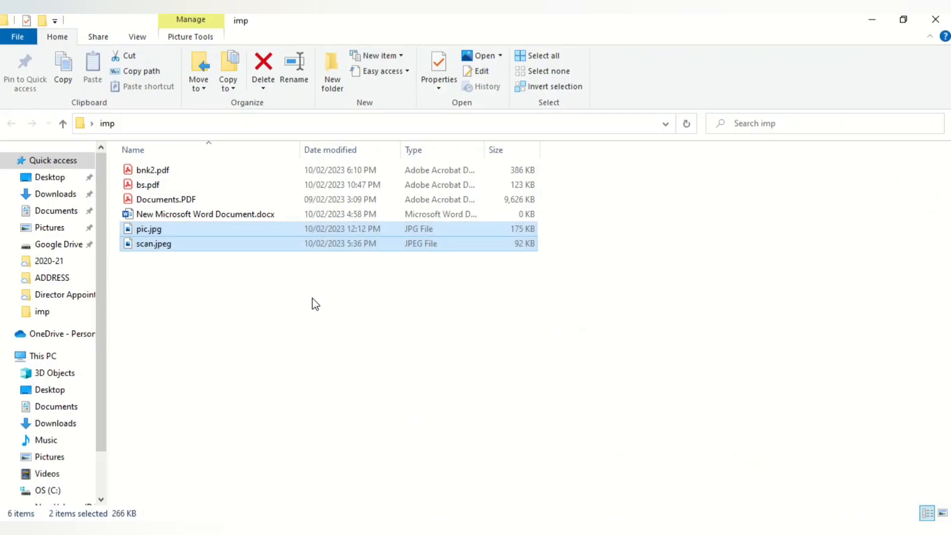
{"action": "left_click", "coordinate": [164, 247]}
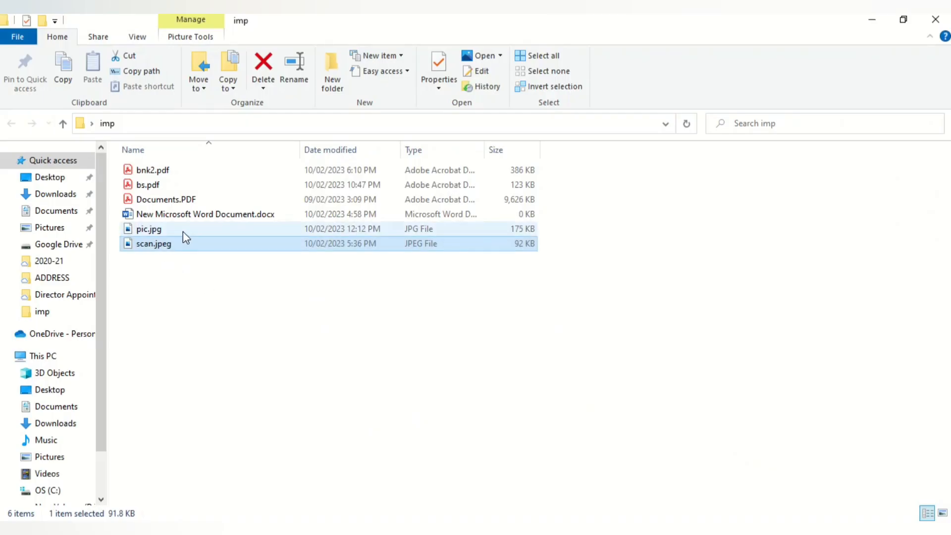
{"action": "left_click", "coordinate": [363, 201], "text": "ctrl"}
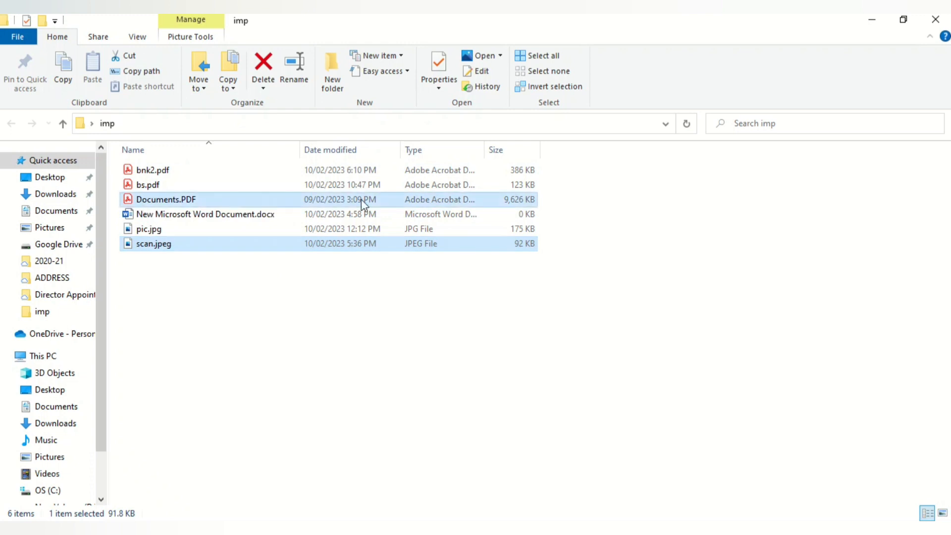
{"action": "left_click_drag", "start_coordinate": [515, 247], "coordinate": [636, 267]}
{"action": "left_click", "coordinate": [417, 281]}
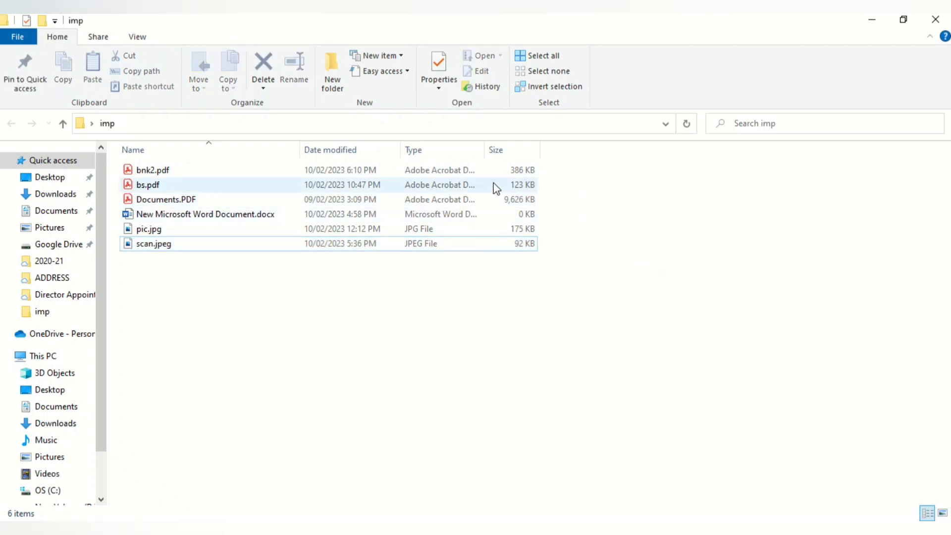
Add scan.jpeg and bnk2.pdf from the imp folder to the combinepdf.com queue and combine them into one PDF.
{"action": "left_click", "coordinate": [481, 168]}
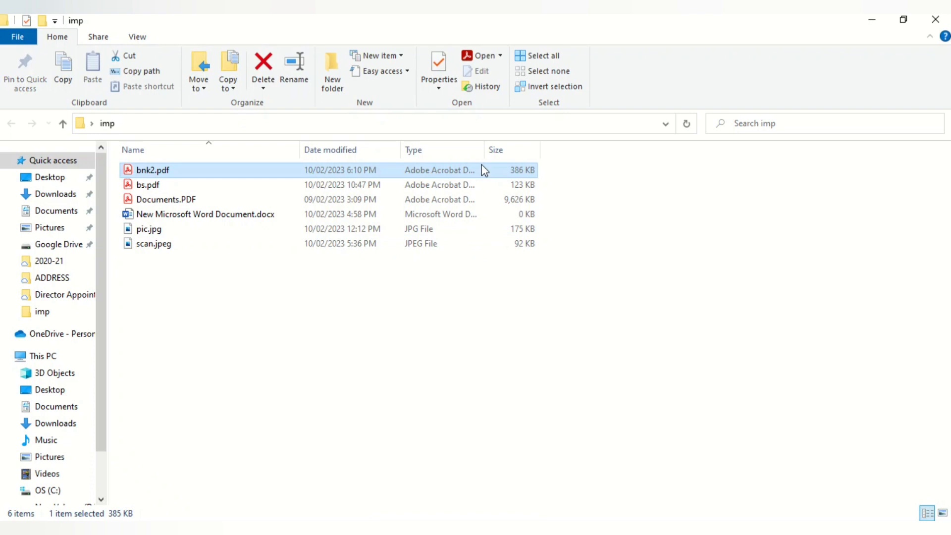
{"action": "left_click", "coordinate": [198, 247], "text": "ctrl"}
{"action": "left_click_drag", "start_coordinate": [524, 245], "coordinate": [321, 293]}
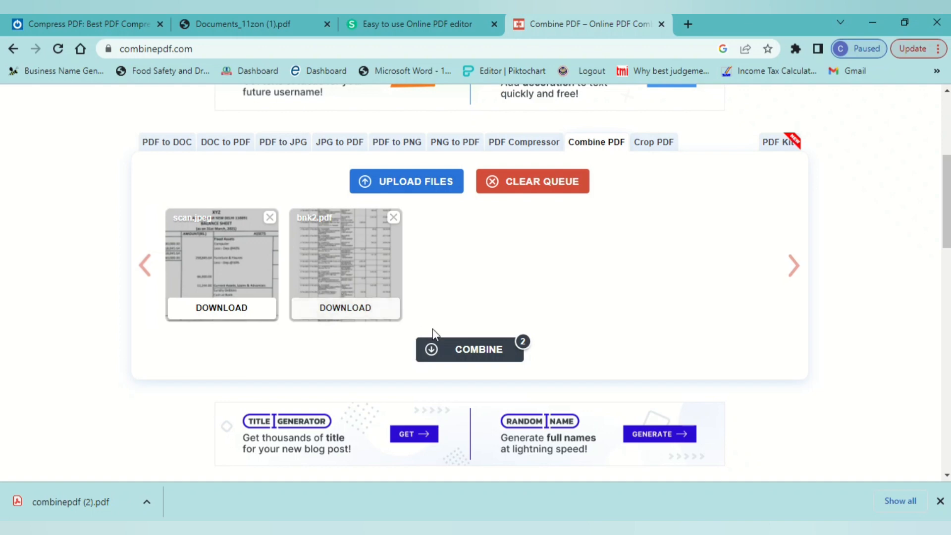
{"action": "left_click", "coordinate": [445, 350]}
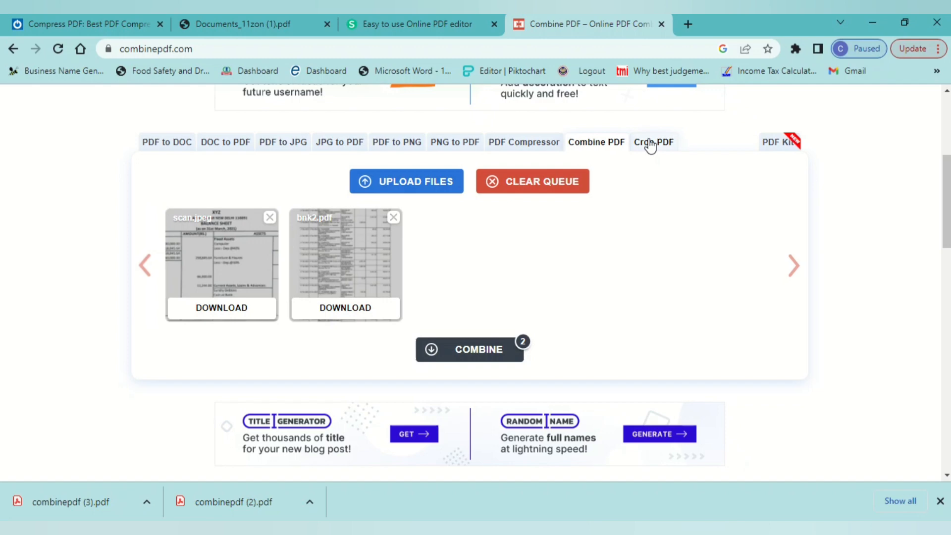
Switch from the browser to the imp folder window in File Explorer.
{"action": "key", "text": "alt+Tab"}
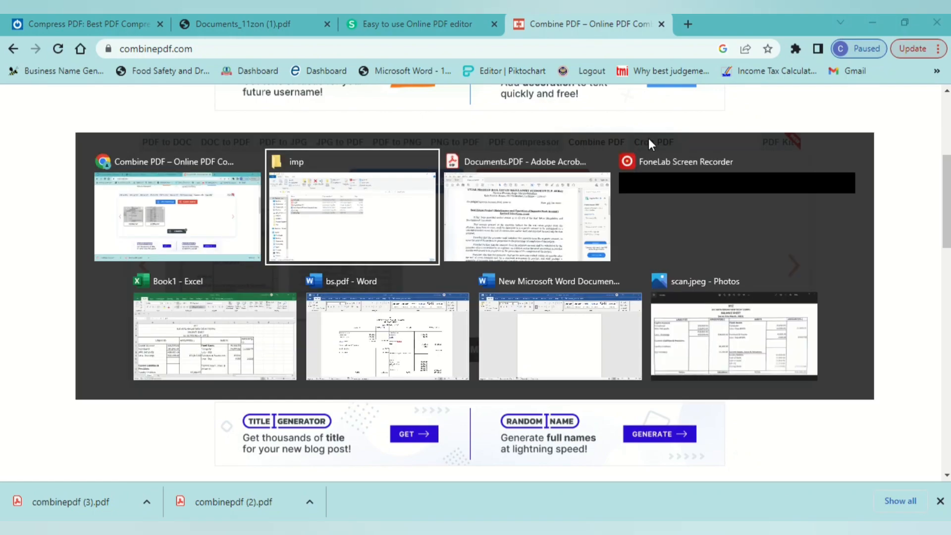